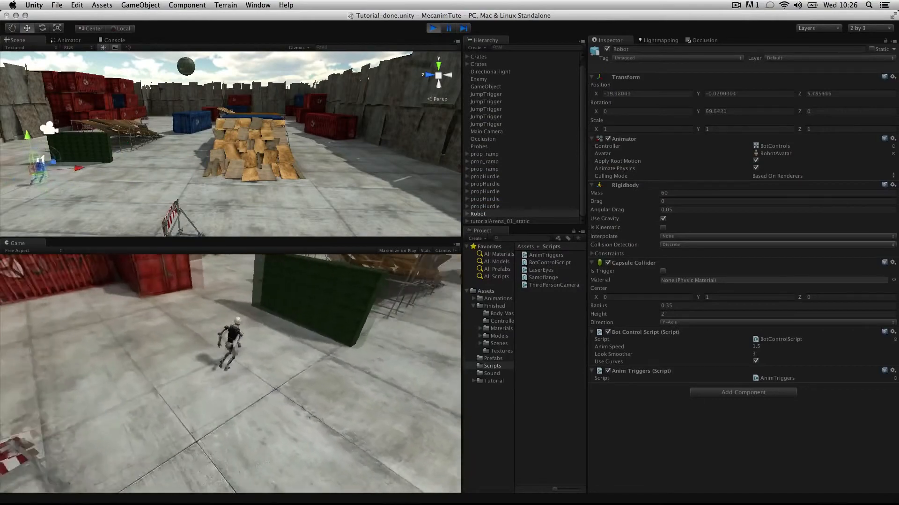
- Play-test the robot's movement around the green wall and its laser attack on the floating enemy, and stop play mode
{"action": "key", "text": "space"}
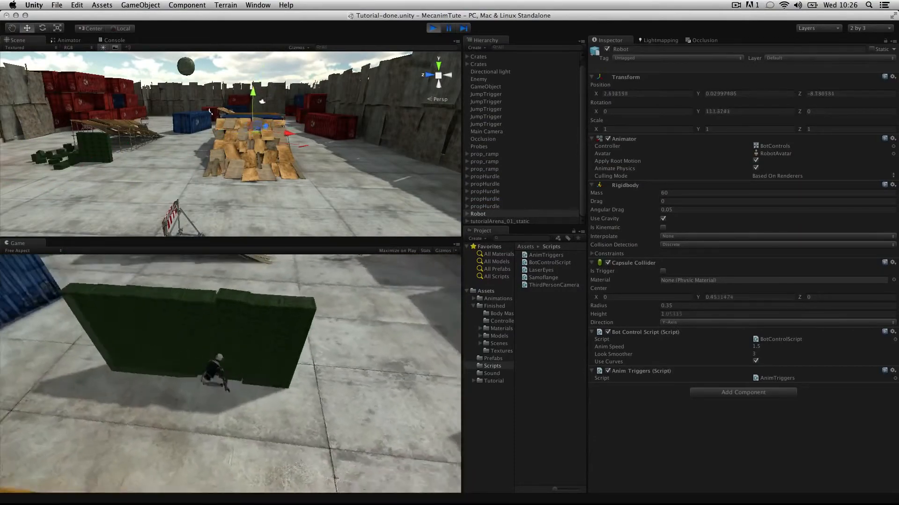
{"action": "key", "text": "Left"}
{"action": "key", "text": "alt"}
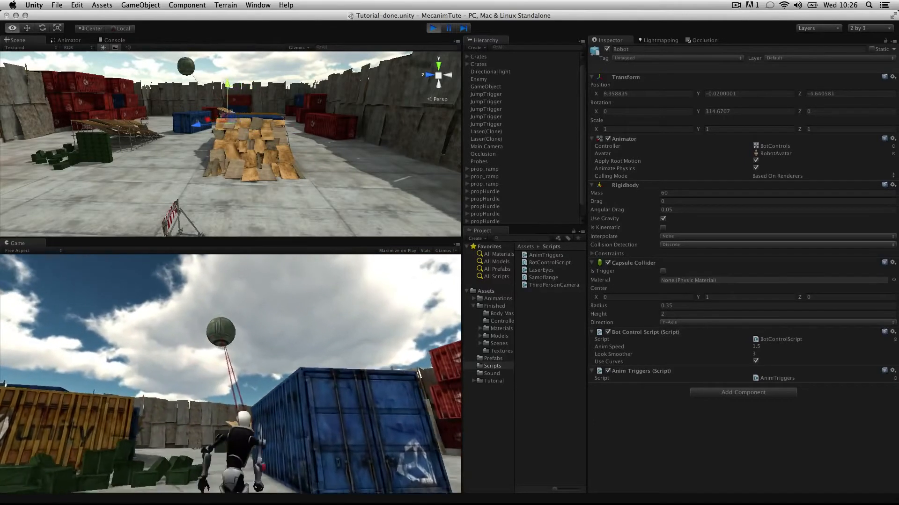
{"action": "key", "text": "super+p"}
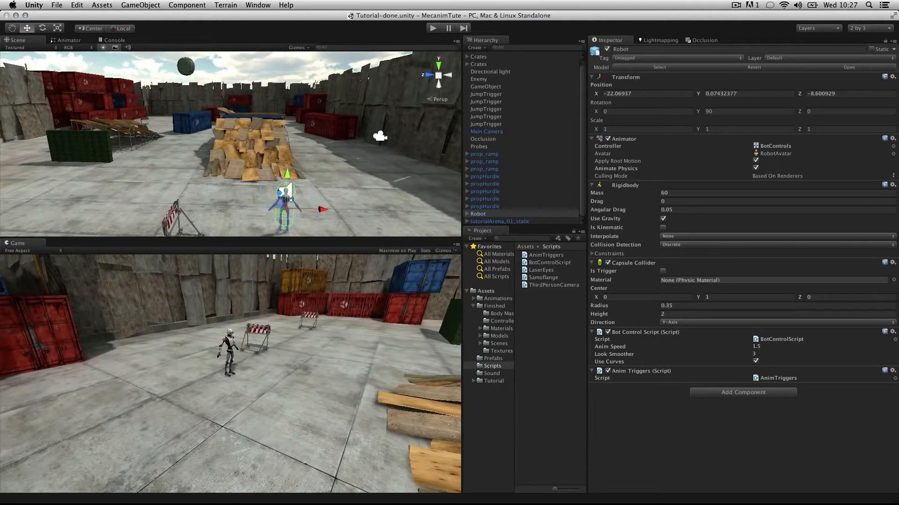
- Look through the Finished scenes folder and open the Tutorial-start scene from the Tutorial folder
{"action": "left_click", "coordinate": [493, 306]}
{"action": "left_click", "coordinate": [498, 343]}
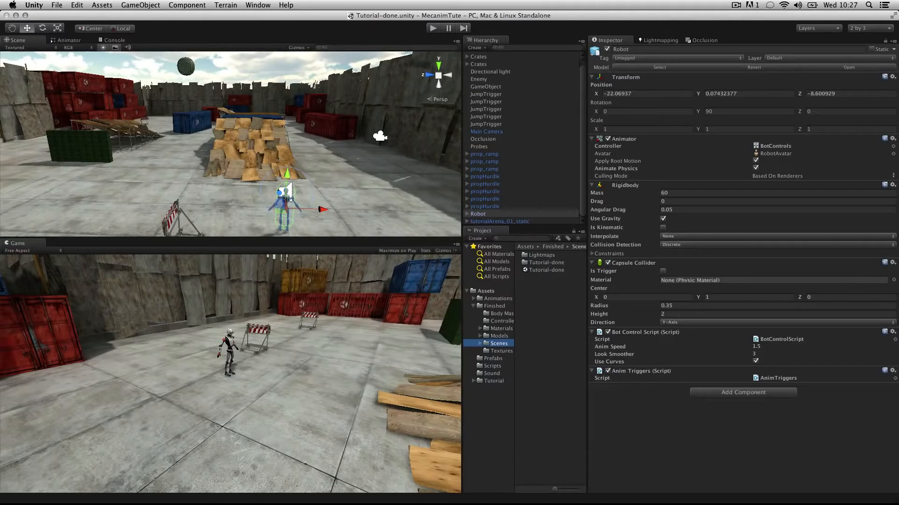
{"action": "left_click", "coordinate": [546, 270]}
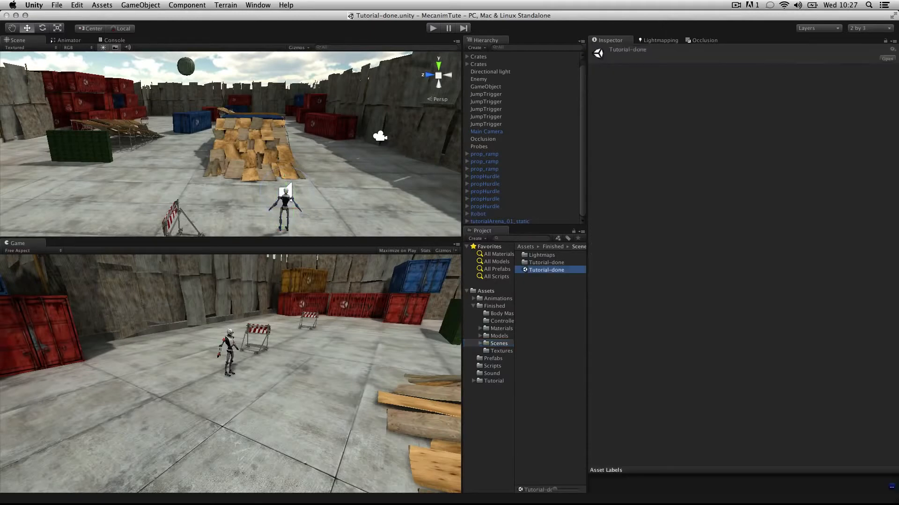
{"action": "left_click", "coordinate": [474, 381]}
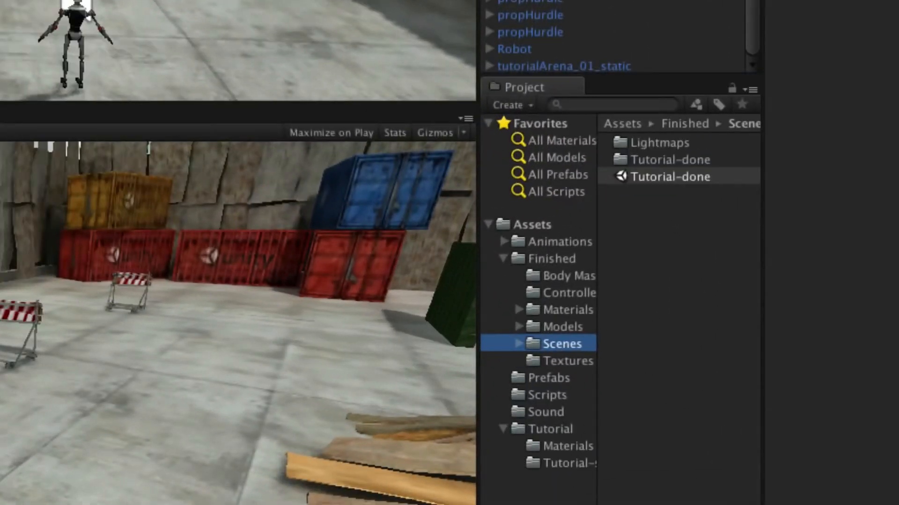
{"action": "left_click", "coordinate": [549, 428]}
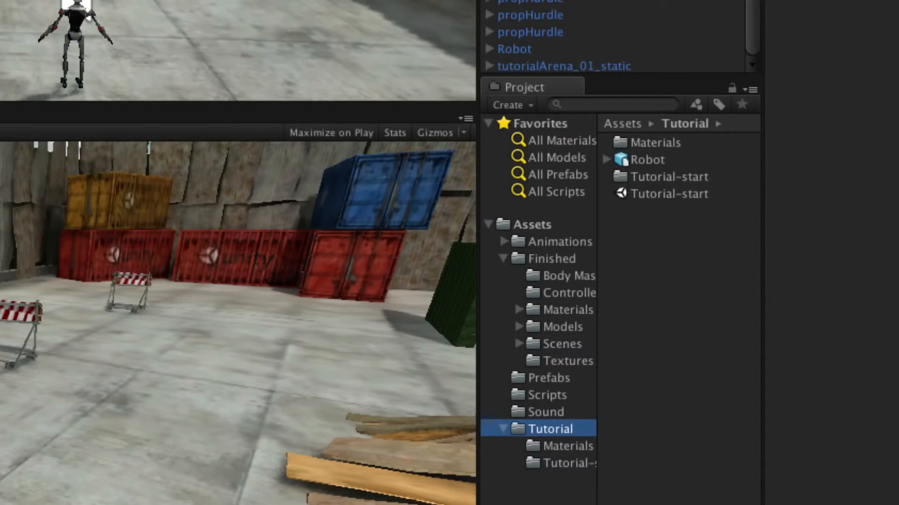
{"action": "double_click", "coordinate": [669, 193]}
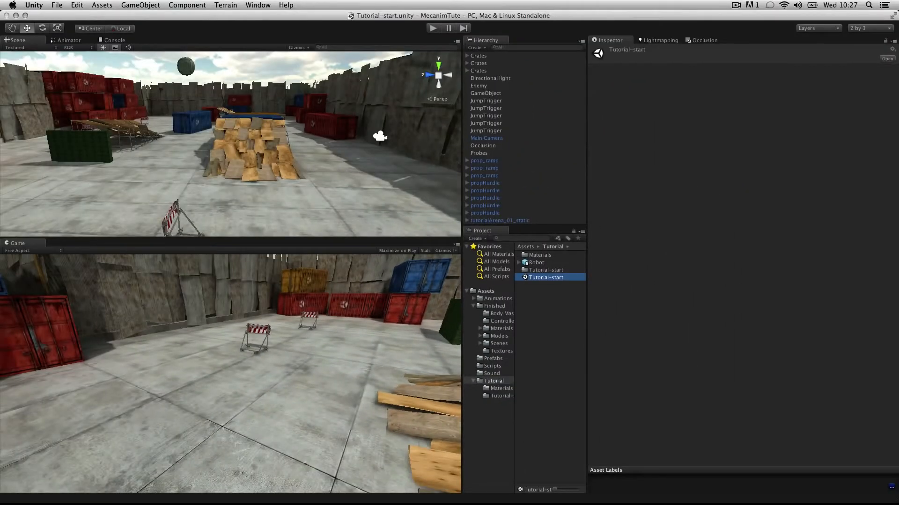
- Disable Import Animation in the import settings of the Robot model in the Tutorial folder and apply the change
{"action": "left_click", "coordinate": [536, 262]}
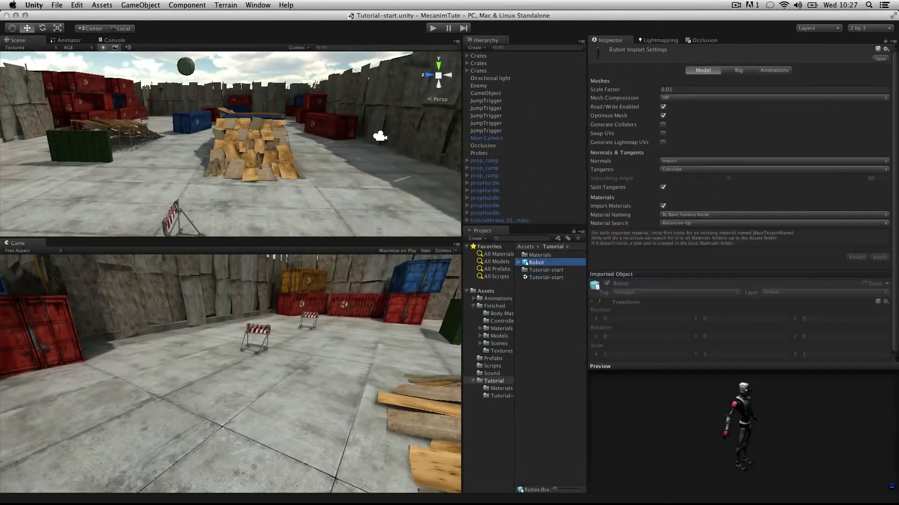
{"action": "mouse_move", "coordinate": [744, 417]}
{"action": "left_mouse_down"}
{"action": "mouse_move", "coordinate": [690, 403]}
{"action": "mouse_move", "coordinate": [748, 422]}
{"action": "left_mouse_up"}
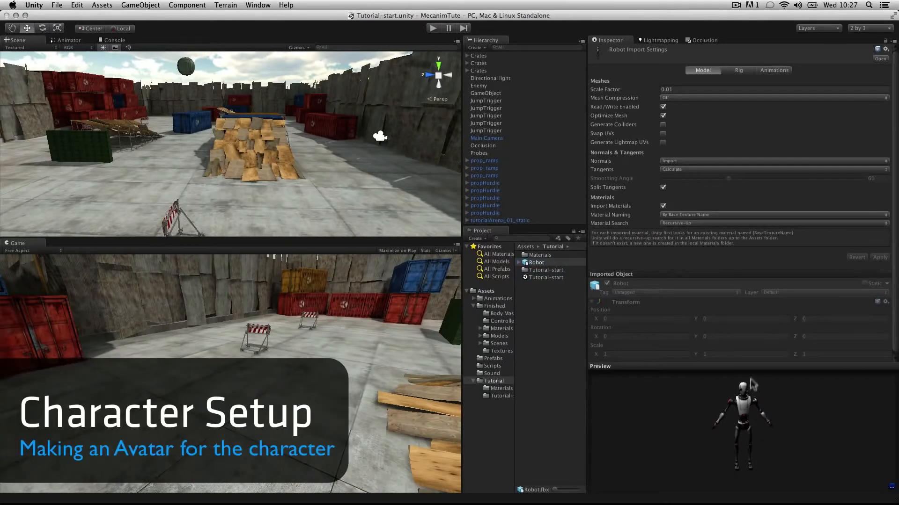
{"action": "left_click_drag", "start_coordinate": [753, 366], "coordinate": [752, 304]}
{"action": "left_click_drag", "start_coordinate": [770, 401], "coordinate": [757, 392]}
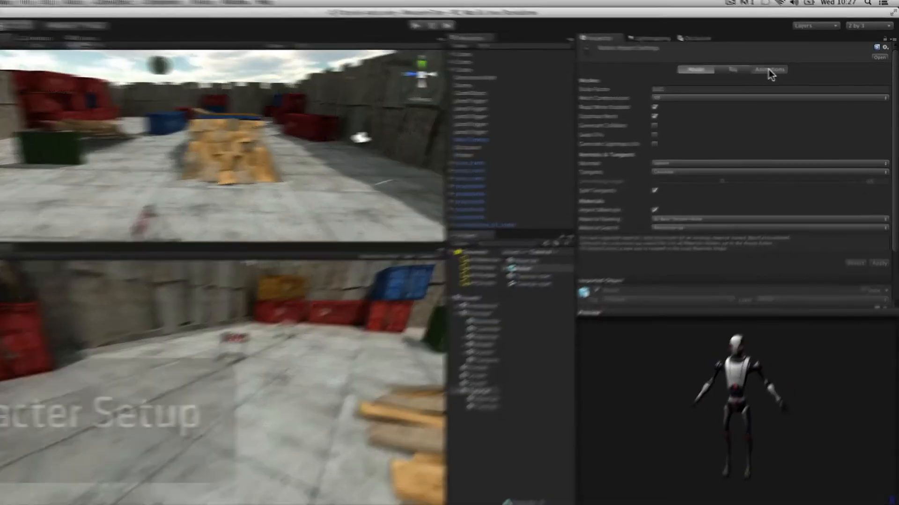
{"action": "left_click", "coordinate": [773, 69]}
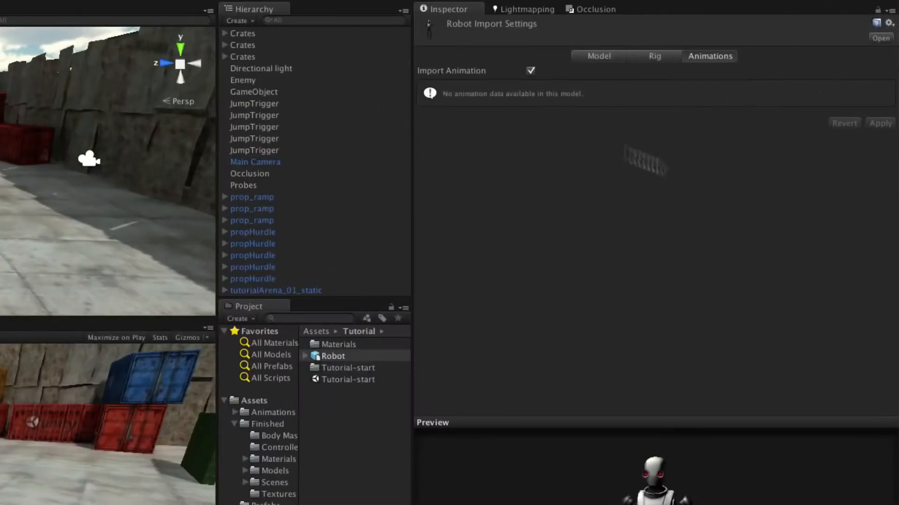
{"action": "left_click", "coordinate": [531, 71]}
{"action": "left_click", "coordinate": [877, 93]}
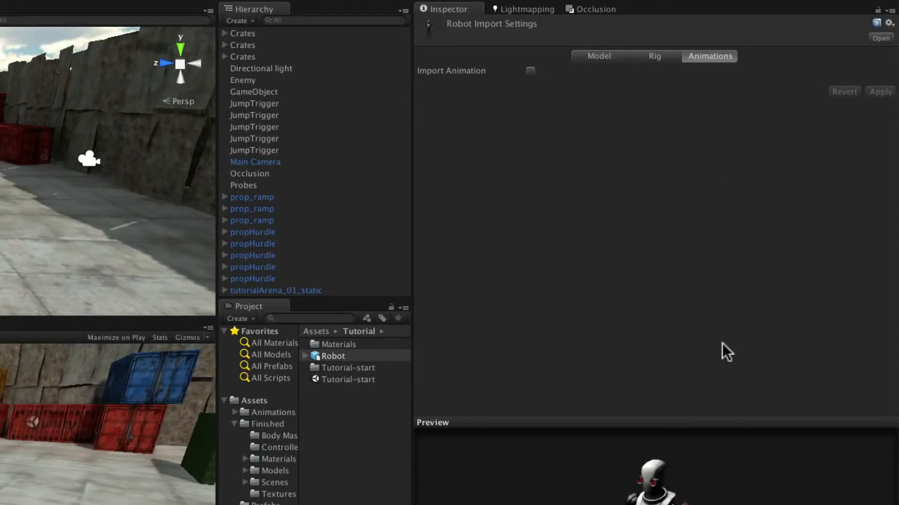
- Set the Robot model's rig animation type to Humanoid, with the avatar created from this model, and apply it
{"action": "left_click", "coordinate": [653, 57]}
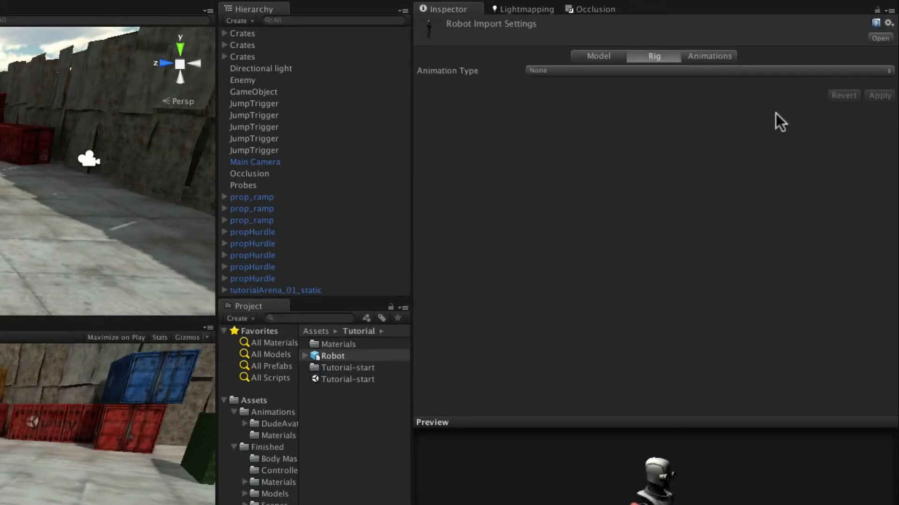
{"action": "left_click", "coordinate": [820, 70]}
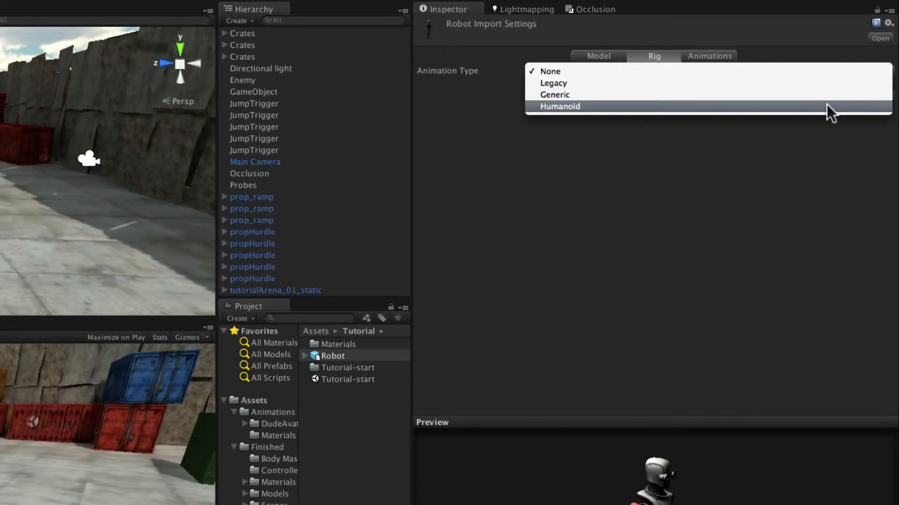
{"action": "left_click", "coordinate": [596, 105]}
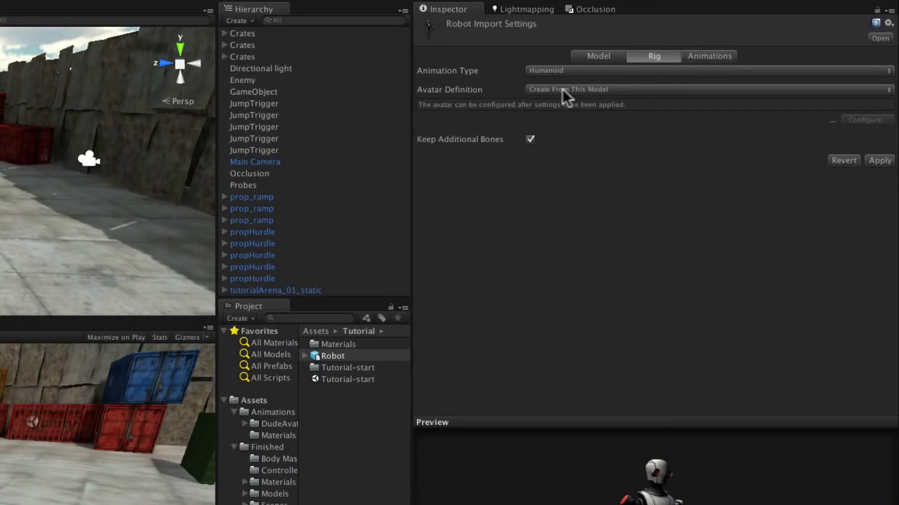
{"action": "left_click", "coordinate": [880, 161]}
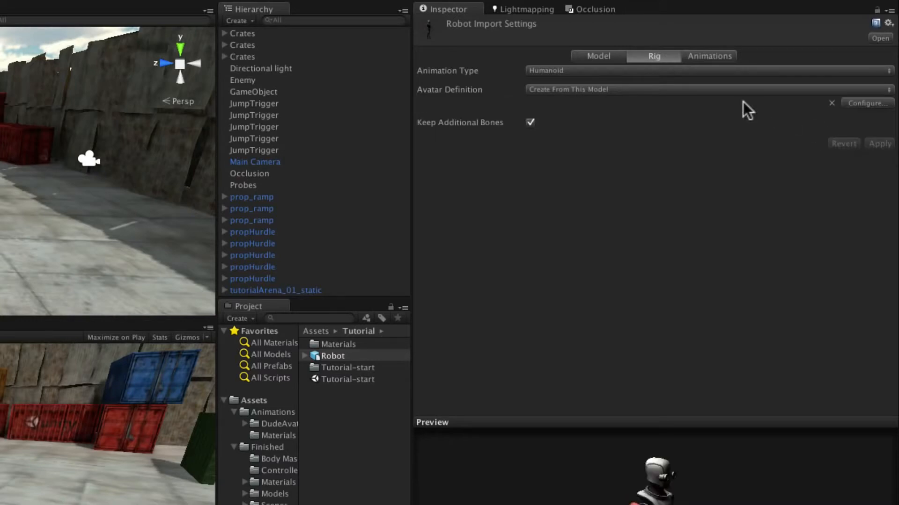
- Open the Robot model's avatar configuration and automap its bones
{"action": "left_click", "coordinate": [873, 104]}
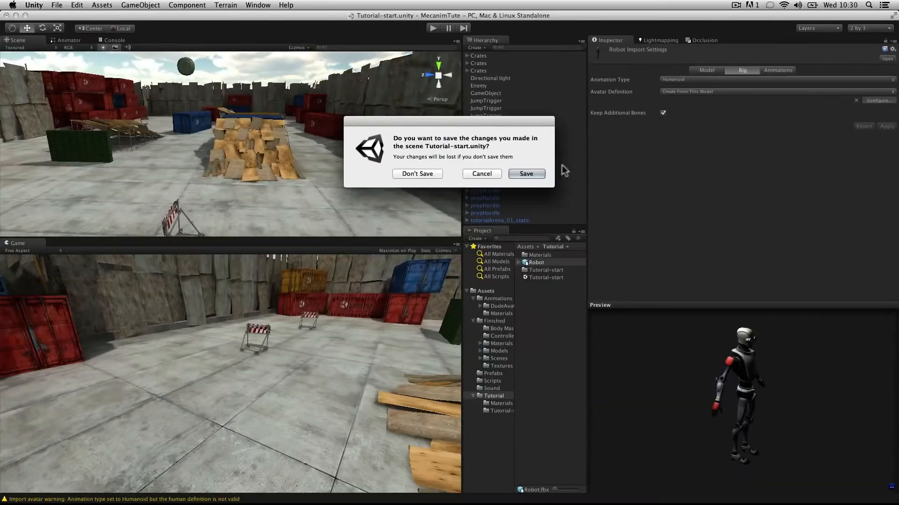
{"action": "left_click", "coordinate": [331, 214]}
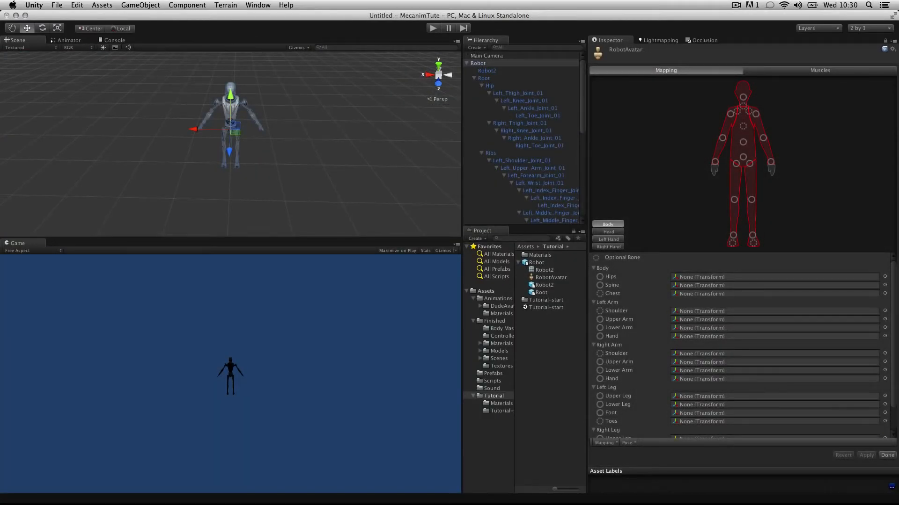
{"action": "scroll", "coordinate": [765, 351], "scroll_direction": "down", "scroll_amount": 2}
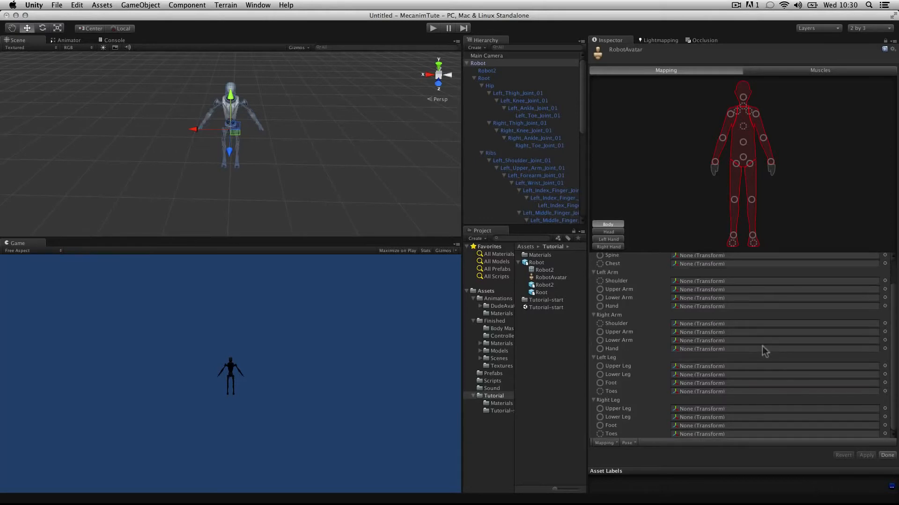
{"action": "left_click", "coordinate": [604, 443]}
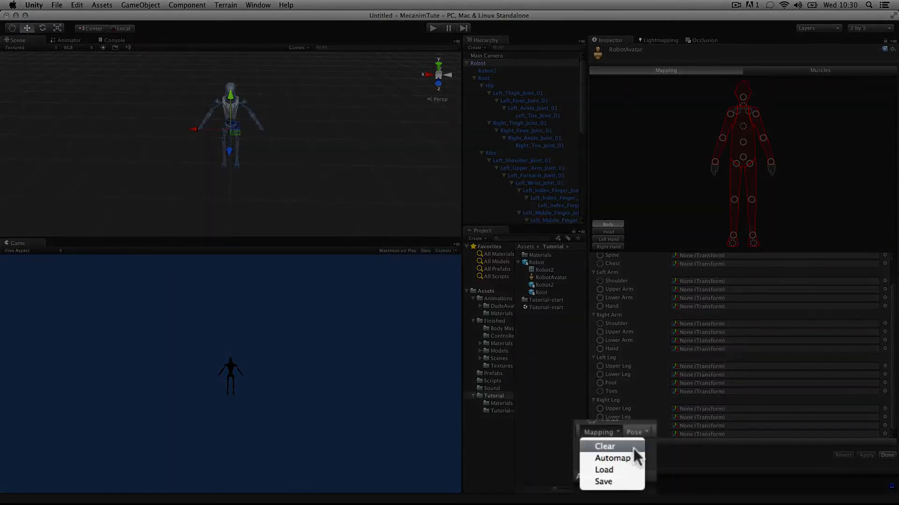
{"action": "left_click", "coordinate": [637, 458]}
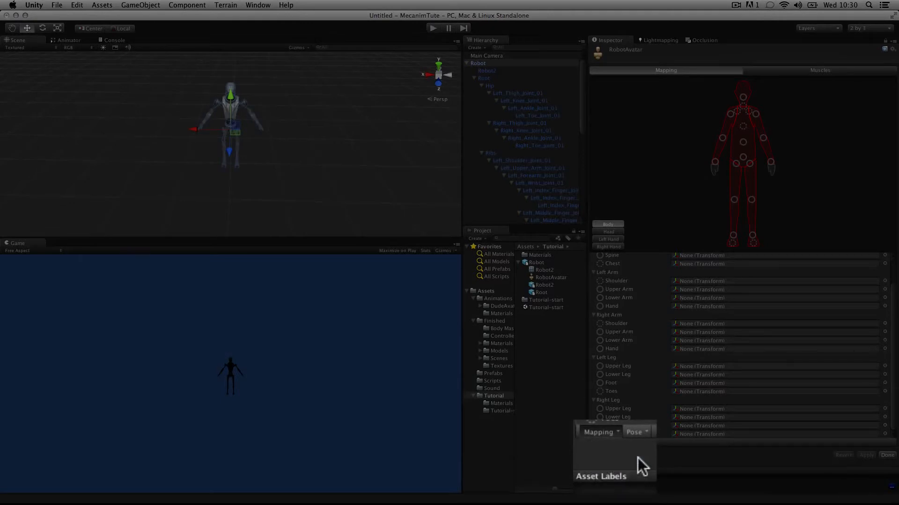
{"action": "scroll", "coordinate": [792, 313], "scroll_direction": "up", "scroll_amount": 2}
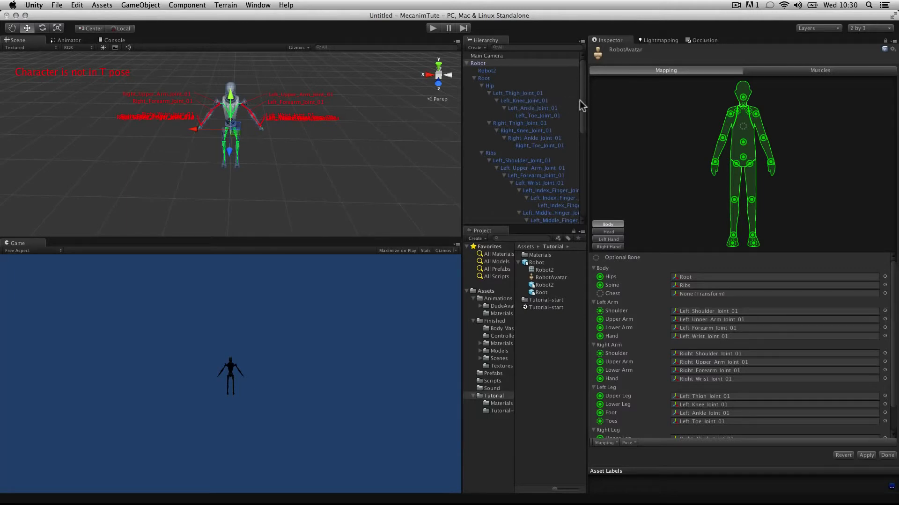
- Enforce the T-pose on the Robot avatar and apply the pending import settings while switching to the muscle settings
{"action": "mouse_move", "coordinate": [580, 100]}
{"action": "left_mouse_down"}
{"action": "mouse_move", "coordinate": [581, 180]}
{"action": "mouse_move", "coordinate": [592, 93]}
{"action": "left_mouse_up"}
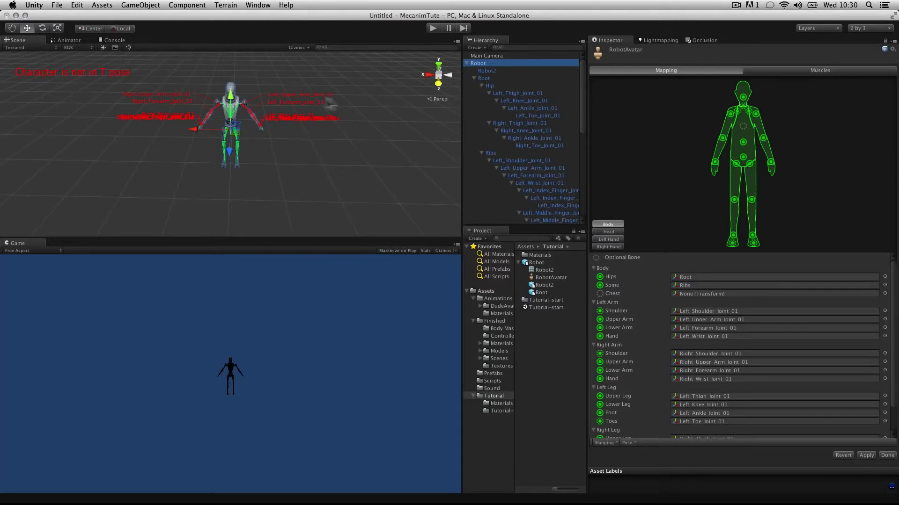
{"action": "mouse_move", "coordinate": [306, 158]}
{"action": "left_mouse_down", "text": "alt"}
{"action": "mouse_move", "coordinate": [352, 105]}
{"action": "mouse_move", "coordinate": [281, 164]}
{"action": "mouse_move", "coordinate": [76, 195]}
{"action": "mouse_move", "coordinate": [295, 147]}
{"action": "mouse_move", "coordinate": [306, 152]}
{"action": "left_mouse_up", "text": "alt"}
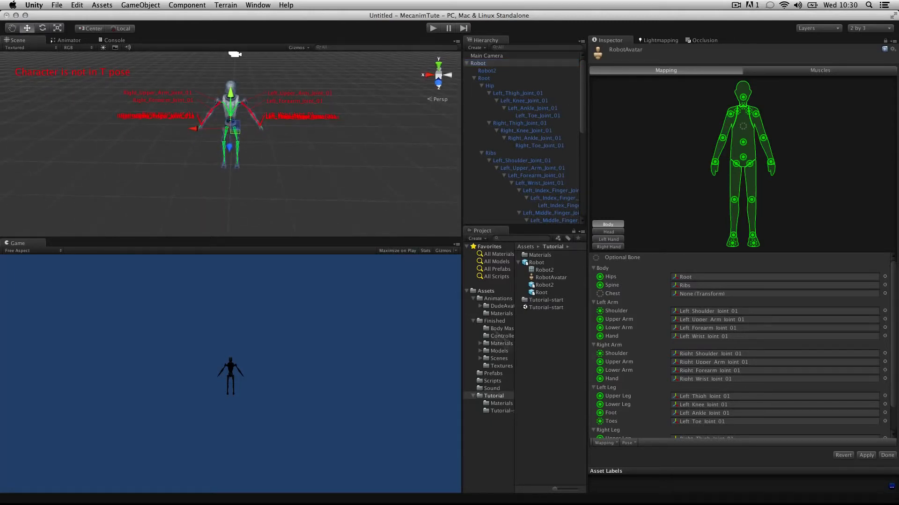
{"action": "left_click", "coordinate": [627, 442]}
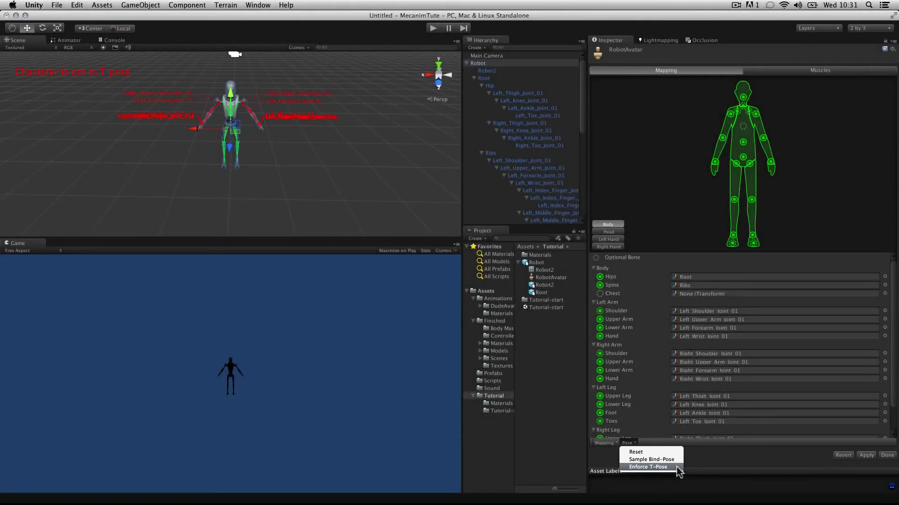
{"action": "left_click", "coordinate": [675, 467]}
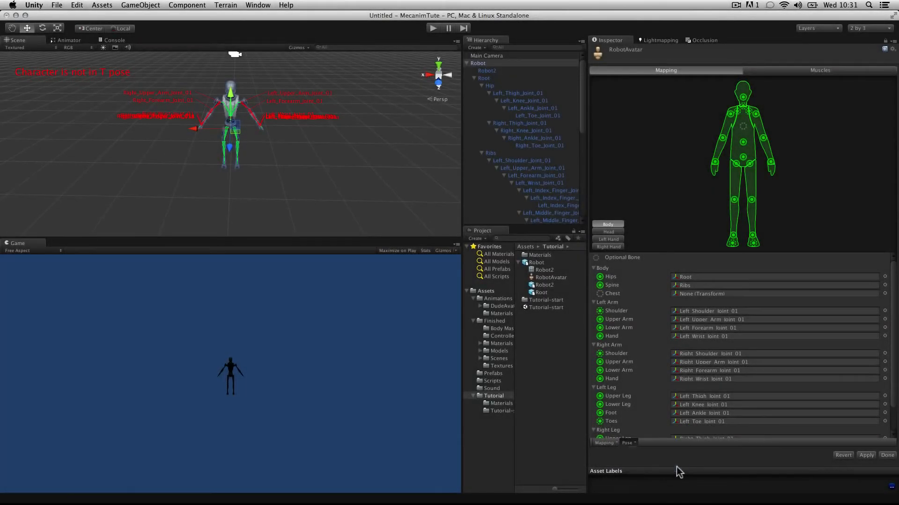
{"action": "key", "text": "f"}
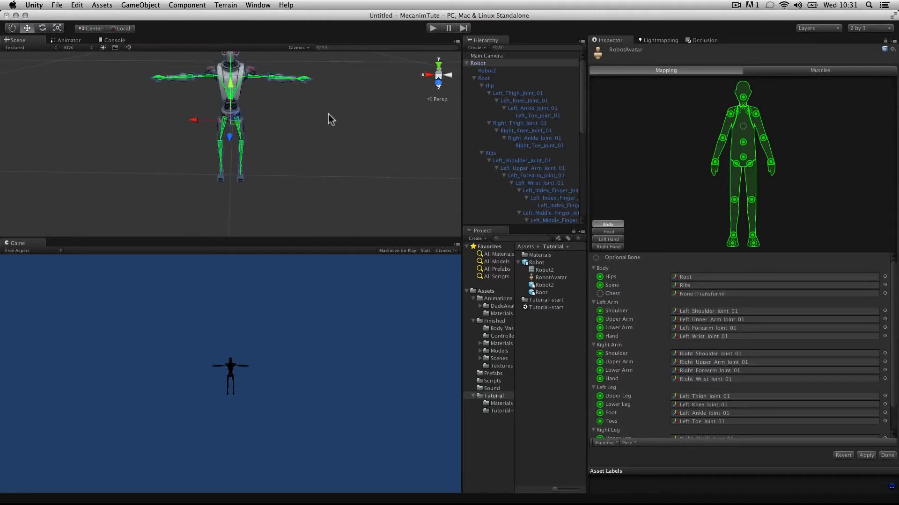
{"action": "left_click", "coordinate": [868, 71]}
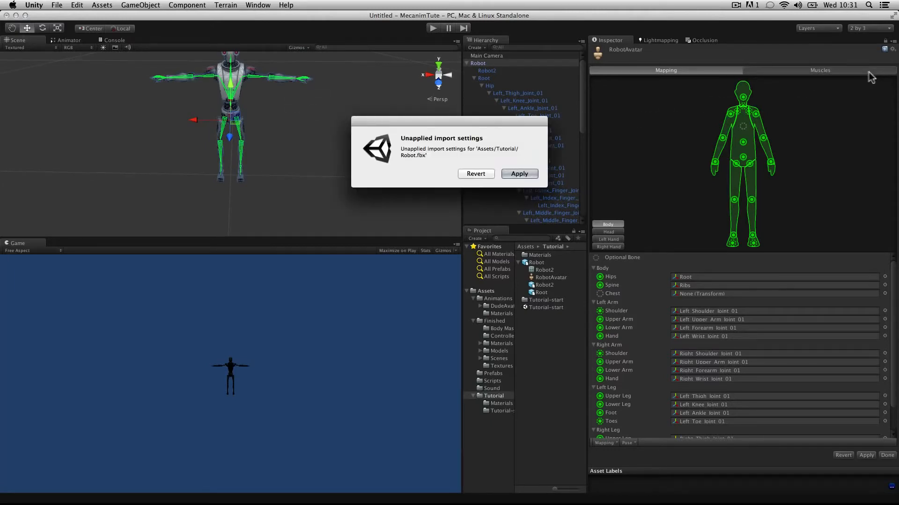
{"action": "left_click", "coordinate": [525, 174]}
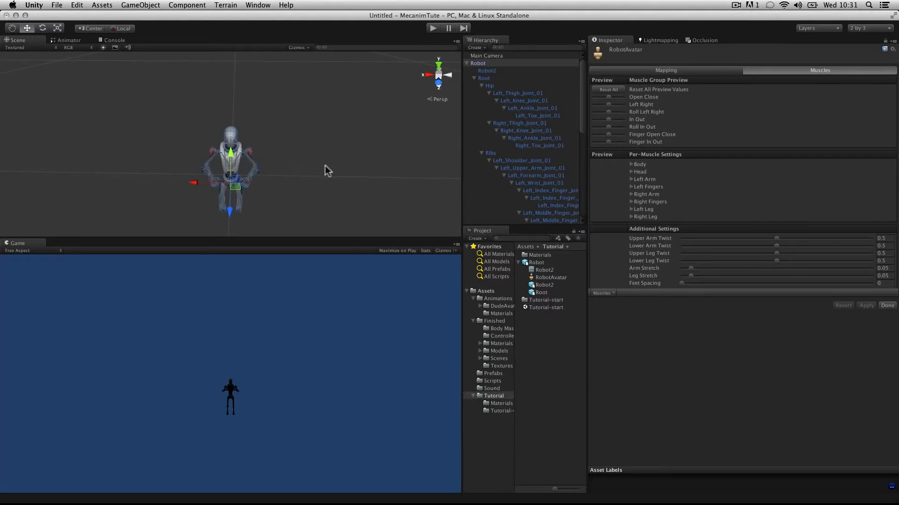
- Preview the robot's Head Turn Left-Right muscle, and apply and close the avatar configuration
{"action": "left_click_drag", "start_coordinate": [257, 171], "coordinate": [365, 96], "text": "alt"}
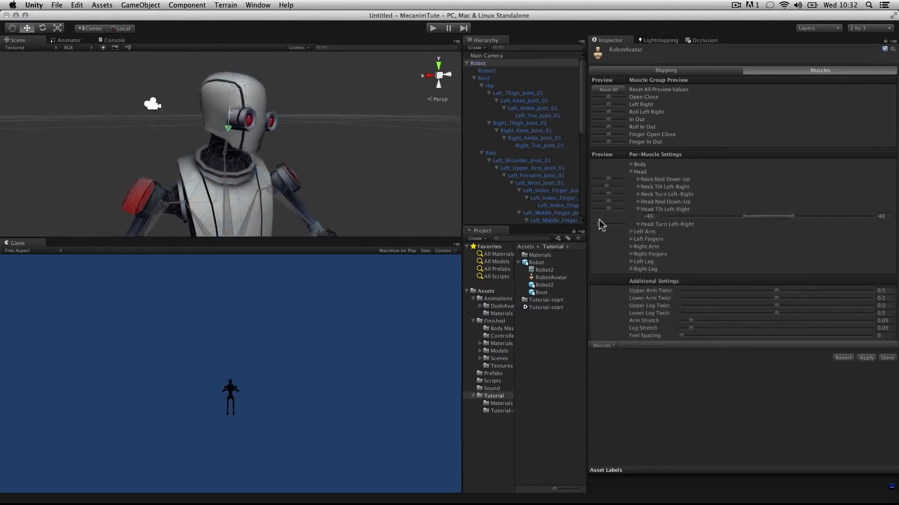
{"action": "mouse_move", "coordinate": [599, 223]}
{"action": "left_mouse_down"}
{"action": "mouse_move", "coordinate": [614, 225]}
{"action": "mouse_move", "coordinate": [593, 212]}
{"action": "mouse_move", "coordinate": [626, 211]}
{"action": "mouse_move", "coordinate": [608, 211]}
{"action": "left_mouse_up"}
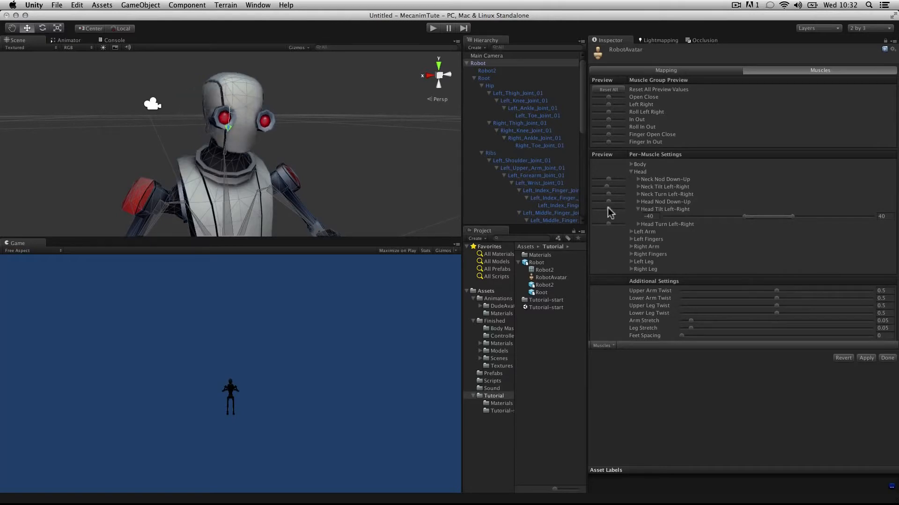
{"action": "left_click", "coordinate": [867, 359]}
{"action": "left_click", "coordinate": [887, 358]}
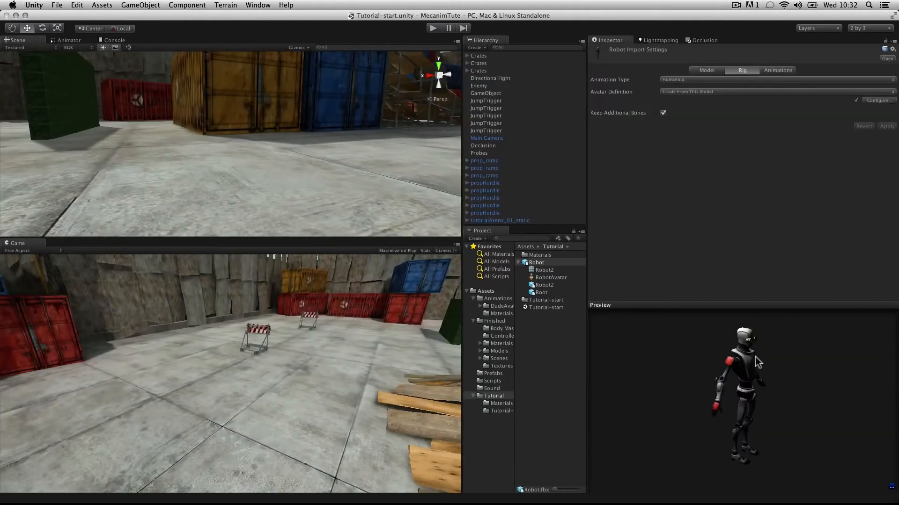
- Place the Robot model on the arena floor near the wooden ramp at about X -20.1, Z -5.9 and frame it
{"action": "left_click_drag", "start_coordinate": [757, 362], "coordinate": [716, 404]}
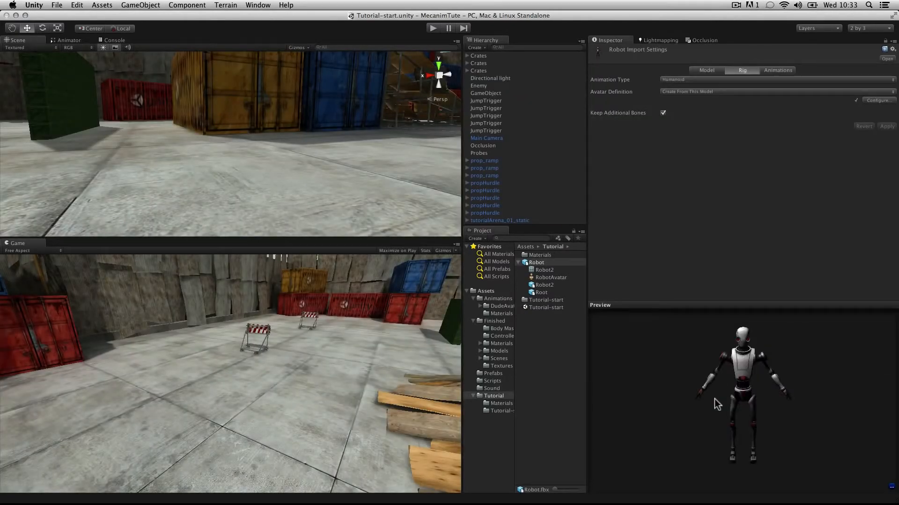
{"action": "left_click_drag", "start_coordinate": [525, 265], "coordinate": [257, 250]}
{"action": "scroll", "coordinate": [251, 192], "scroll_direction": "down", "scroll_amount": 5}
{"action": "scroll", "coordinate": [181, 171], "scroll_direction": "down", "scroll_amount": 8}
{"action": "key", "text": "w"}
{"action": "scroll", "coordinate": [230, 143], "scroll_direction": "down", "scroll_amount": 5}
{"action": "key", "text": "f"}
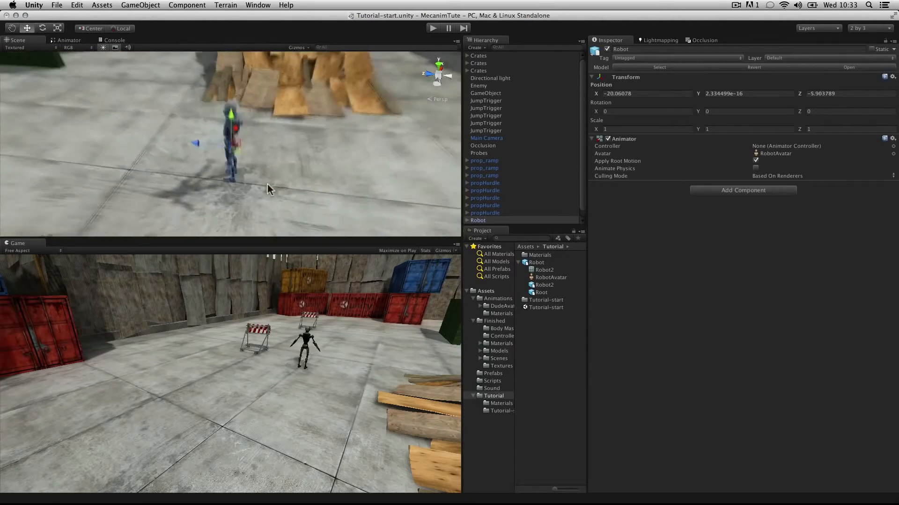
- Examine the Robot model's lighting up close in the scene, and show the Probes light probe group around it
{"action": "scroll", "coordinate": [268, 184], "scroll_direction": "down", "scroll_amount": 2}
{"action": "left_click_drag", "start_coordinate": [295, 177], "coordinate": [352, 138], "text": "alt"}
{"action": "scroll", "coordinate": [352, 138], "scroll_direction": "up", "scroll_amount": 2}
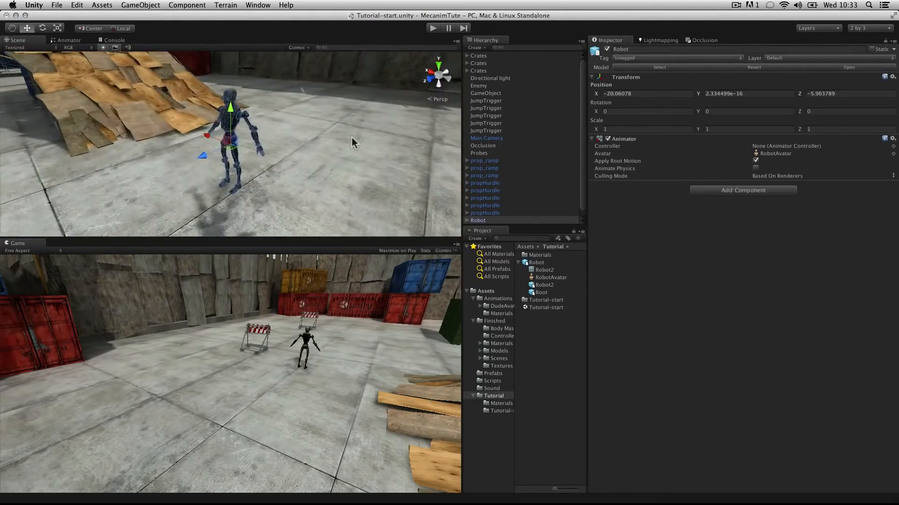
{"action": "left_click", "coordinate": [12, 27]}
{"action": "left_click", "coordinate": [497, 152]}
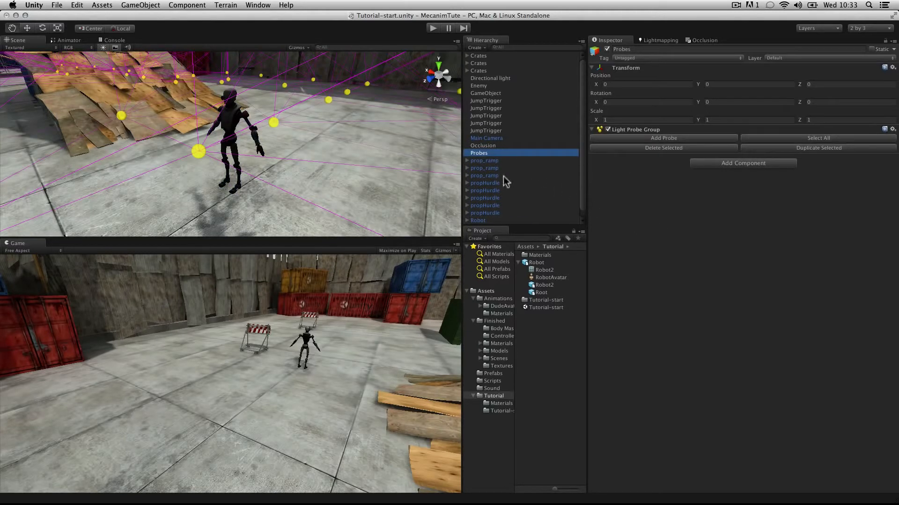
- Enable Use Light Probes on the Skinned Mesh Renderer of the Robot's Robot2 mesh, and collapse the Robot hierarchy
{"action": "scroll", "coordinate": [504, 176], "scroll_direction": "down", "scroll_amount": 1}
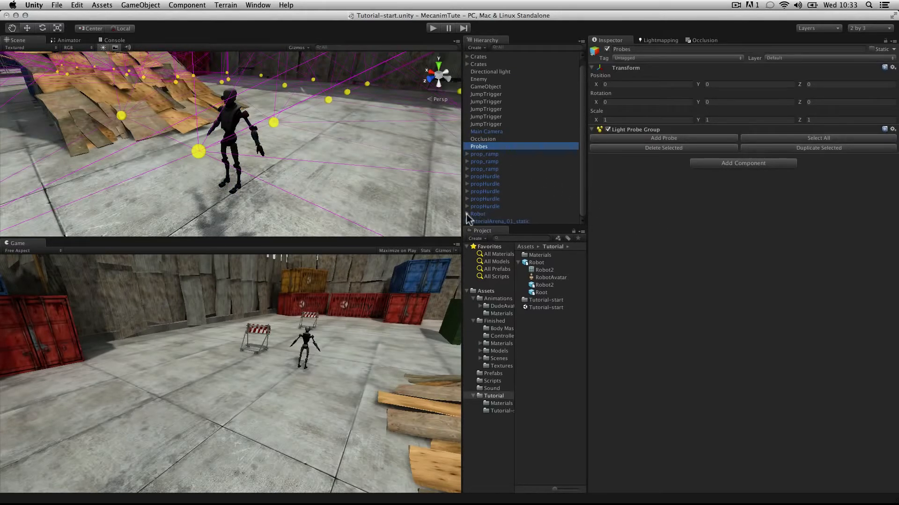
{"action": "left_click", "coordinate": [467, 214]}
{"action": "left_click", "coordinate": [487, 206]}
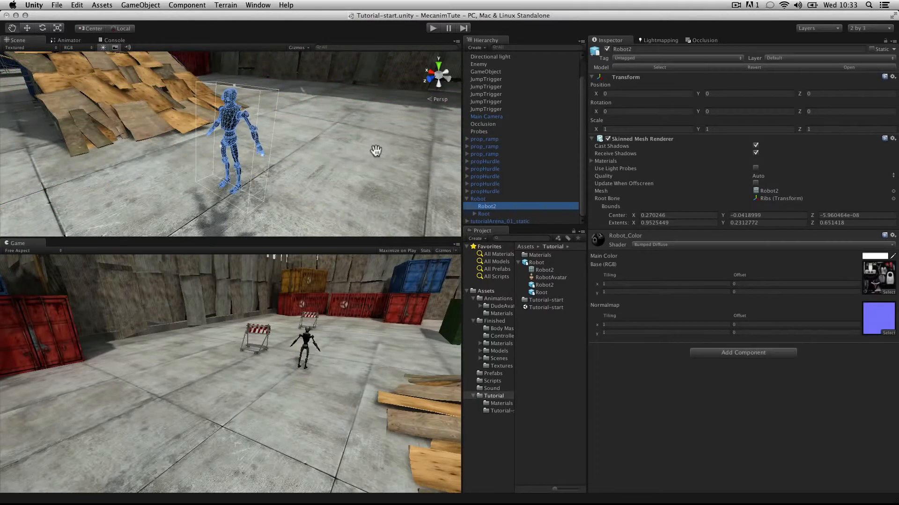
{"action": "left_click", "coordinate": [466, 199]}
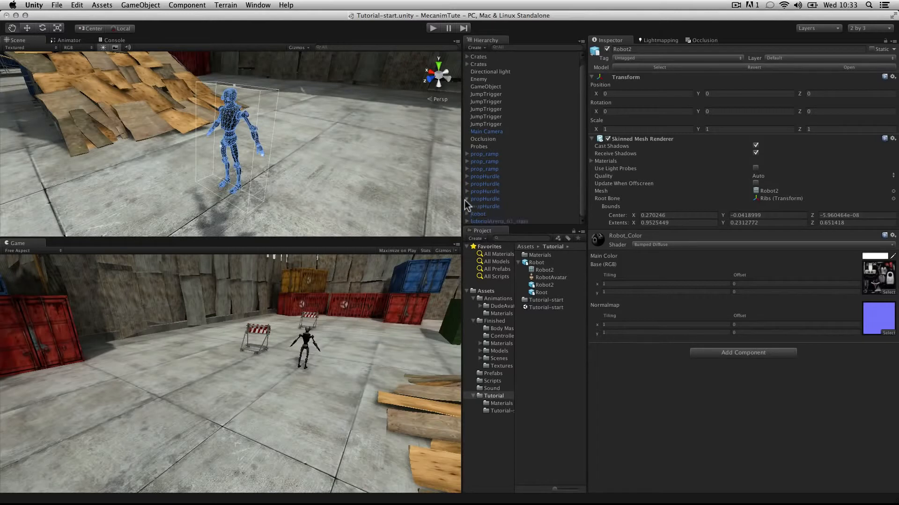
{"action": "left_click", "coordinate": [467, 214]}
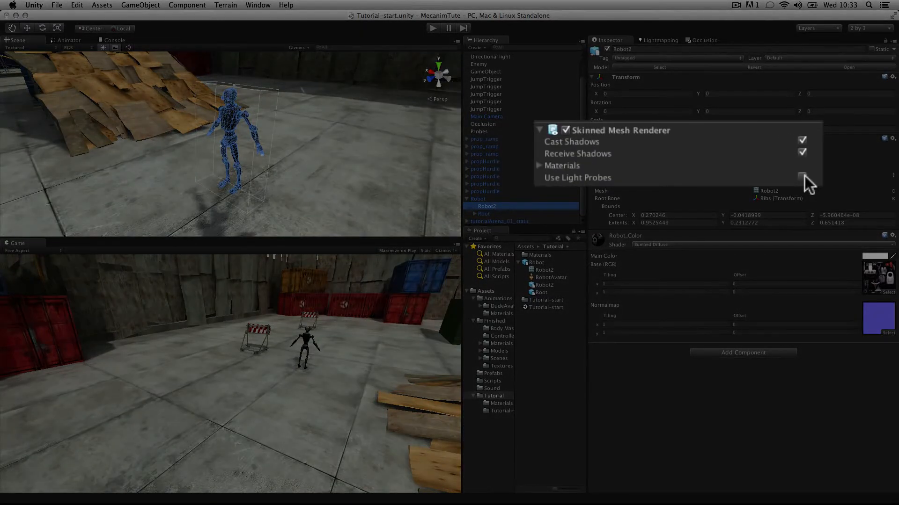
{"action": "left_click", "coordinate": [803, 177]}
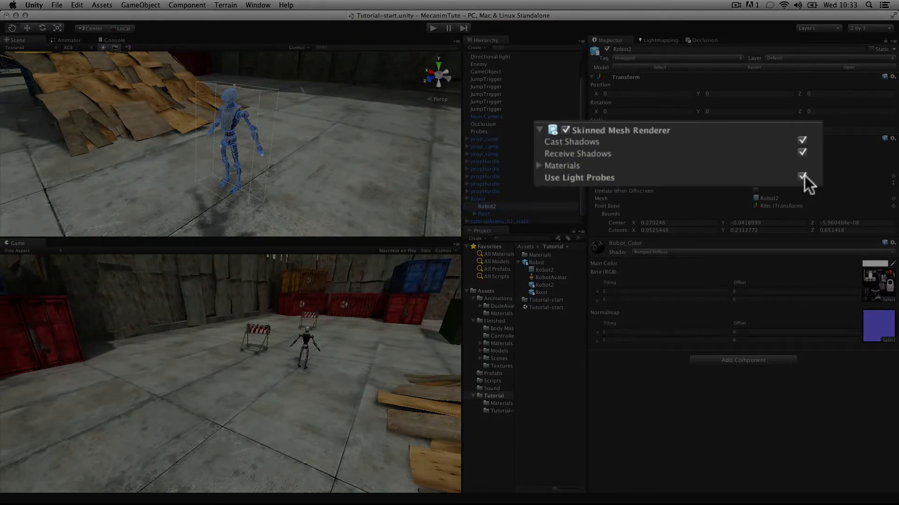
{"action": "scroll", "coordinate": [320, 116], "scroll_direction": "up", "scroll_amount": 5}
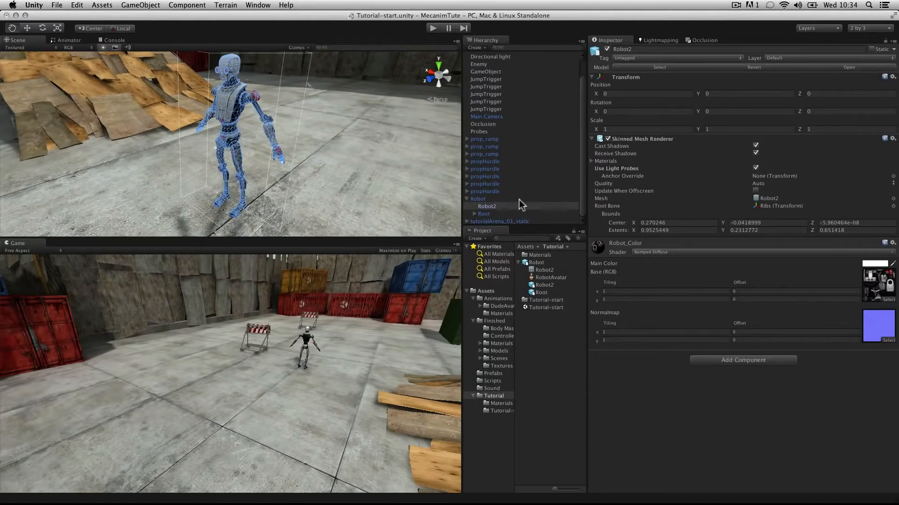
{"action": "left_click", "coordinate": [466, 198]}
{"action": "left_click", "coordinate": [478, 213]}
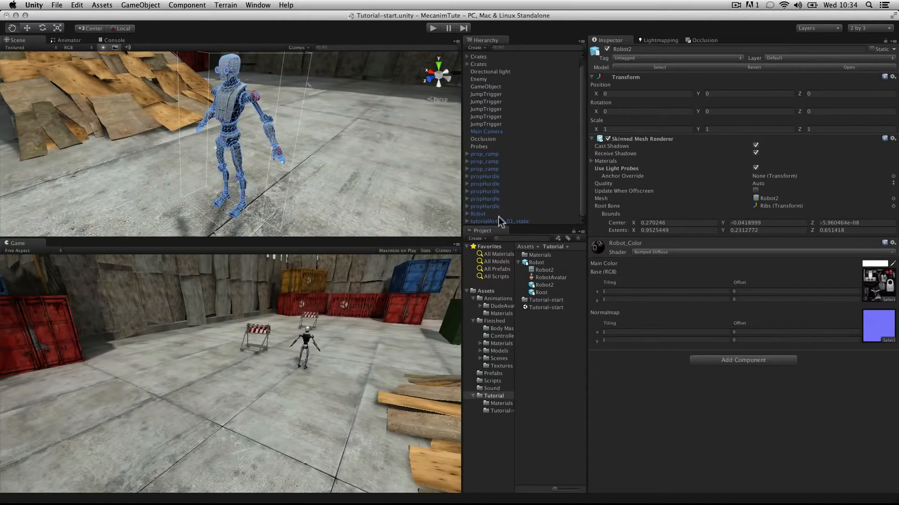
- Examine the rig import settings of the animation files in the Animations folder, from idleGrab to WalkForwardTurns
{"action": "left_click", "coordinate": [496, 299]}
{"action": "left_click", "coordinate": [534, 263]}
{"action": "left_click", "coordinate": [539, 269]}
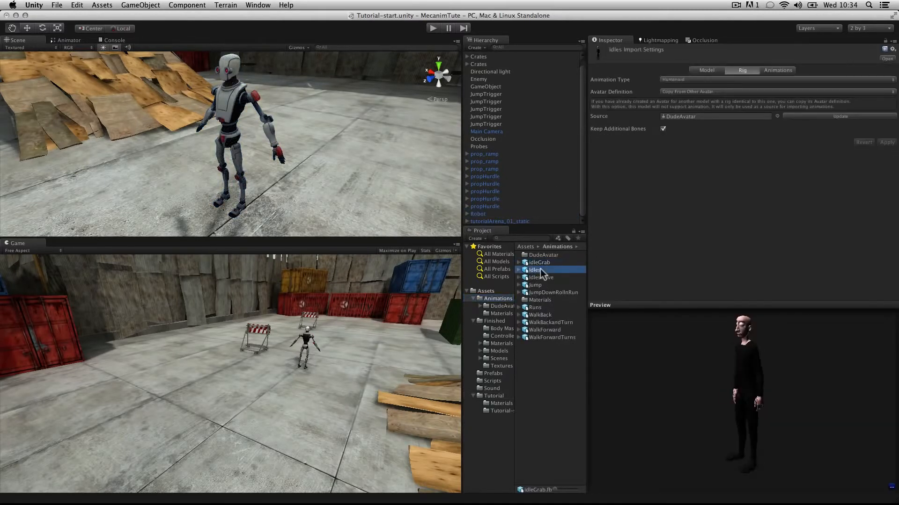
{"action": "left_click", "coordinate": [543, 277]}
{"action": "left_click", "coordinate": [543, 284]}
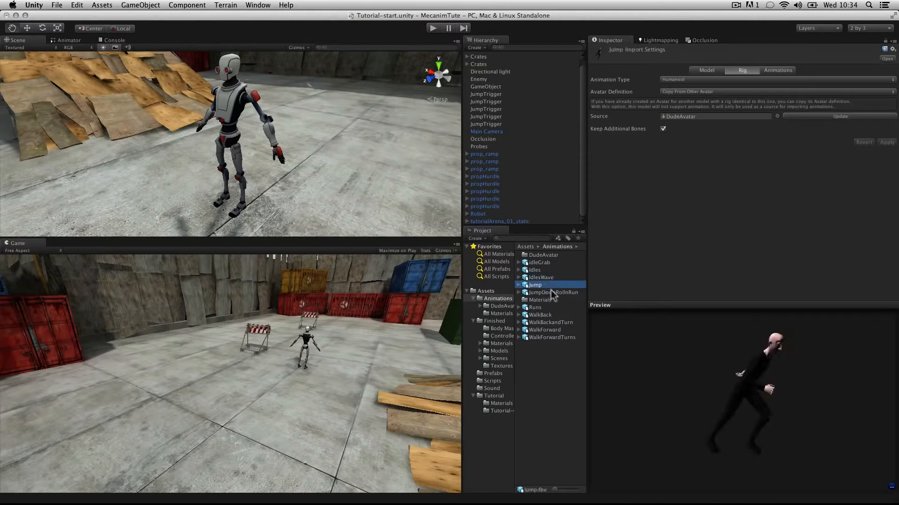
{"action": "left_click", "coordinate": [553, 292]}
{"action": "left_click", "coordinate": [551, 307]}
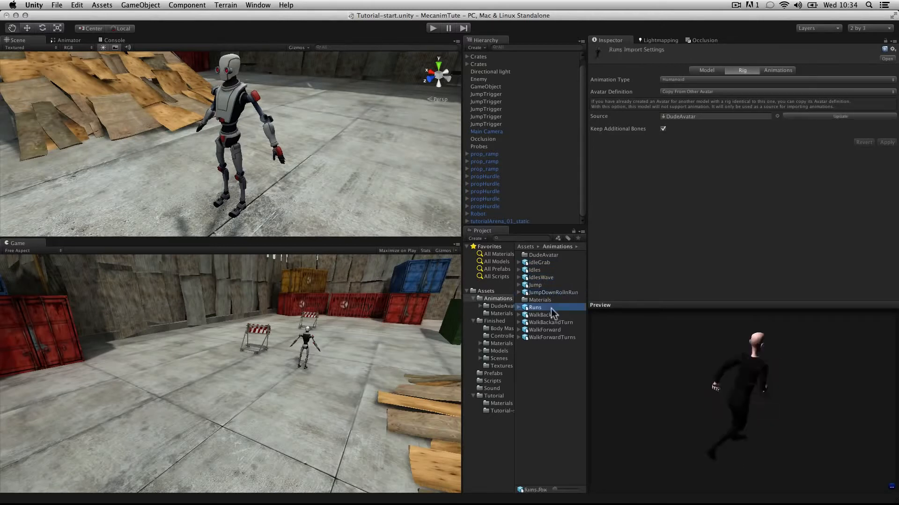
{"action": "left_click", "coordinate": [552, 313]}
{"action": "left_click", "coordinate": [555, 323]}
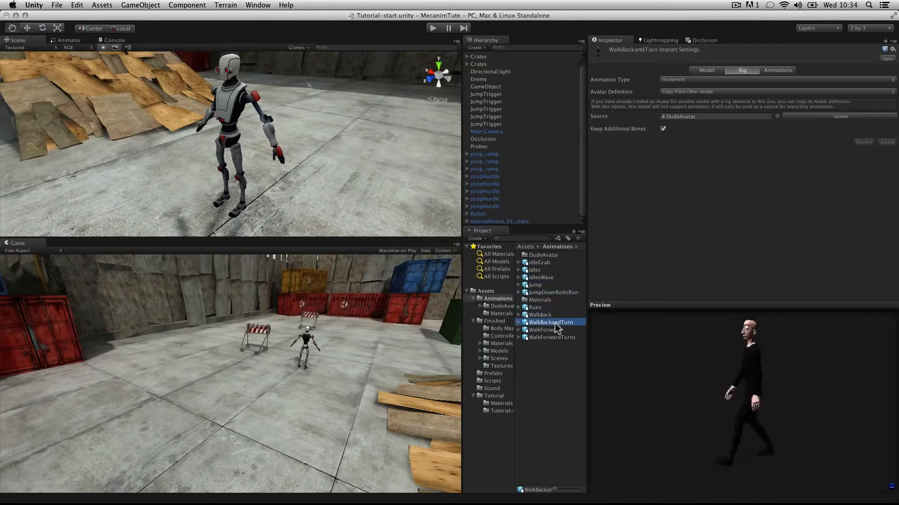
{"action": "left_click", "coordinate": [555, 329]}
{"action": "left_click", "coordinate": [555, 336]}
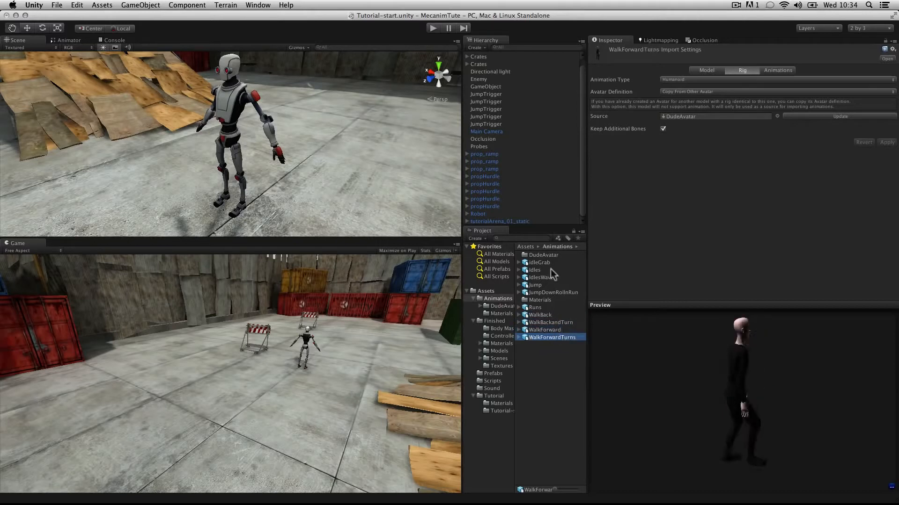
{"action": "left_click", "coordinate": [550, 268]}
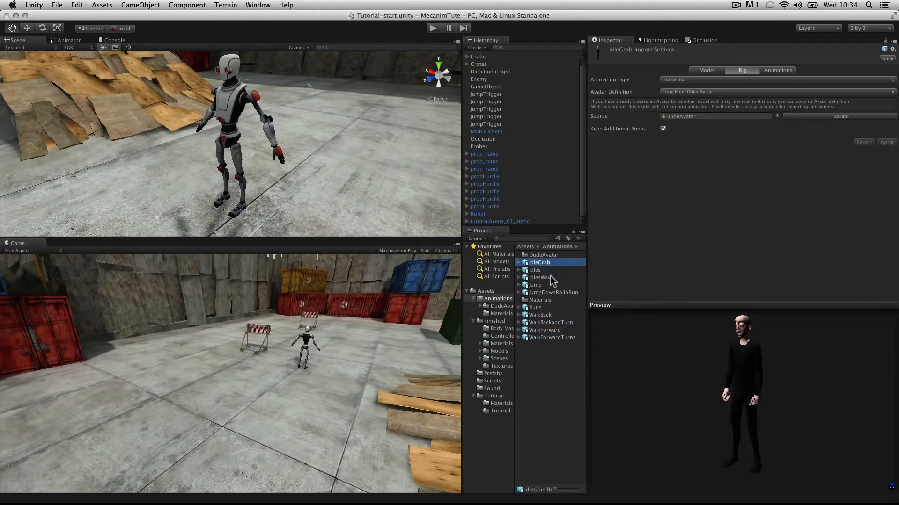
{"action": "left_click", "coordinate": [549, 277]}
{"action": "left_click", "coordinate": [549, 285]}
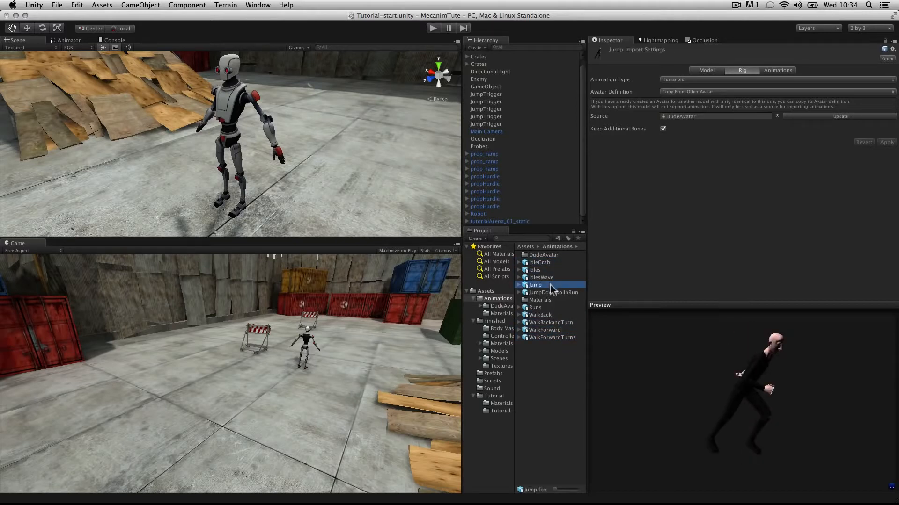
{"action": "left_click", "coordinate": [549, 315]}
{"action": "left_click", "coordinate": [551, 329]}
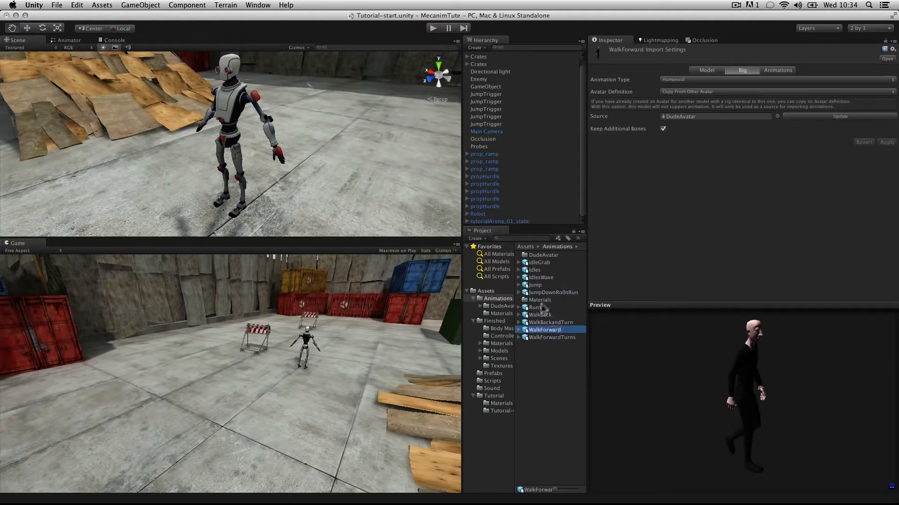
- Play and pause the preview of the WalkForward clip from that file's animation import settings
{"action": "left_click", "coordinate": [519, 330]}
{"action": "scroll", "coordinate": [564, 344], "scroll_direction": "down", "scroll_amount": 3}
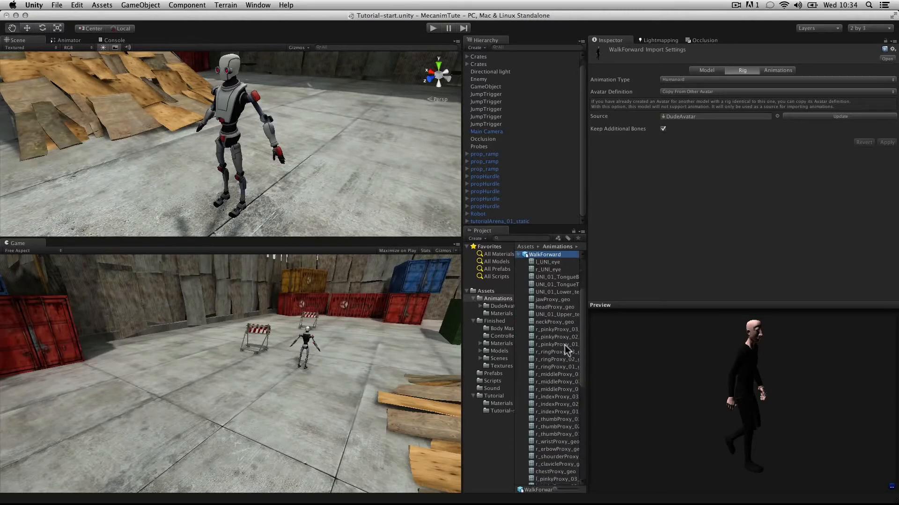
{"action": "scroll", "coordinate": [564, 344], "scroll_direction": "up", "scroll_amount": 3}
{"action": "left_click", "coordinate": [779, 69]}
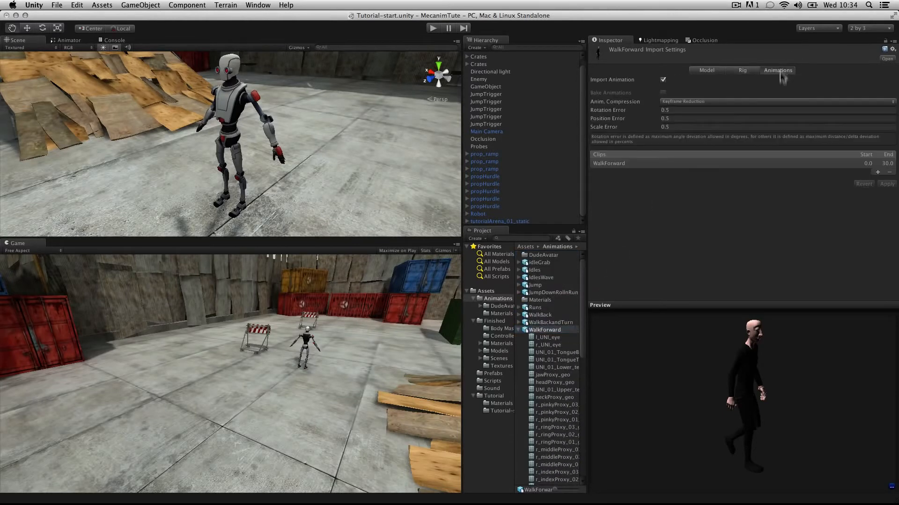
{"action": "left_click", "coordinate": [616, 162]}
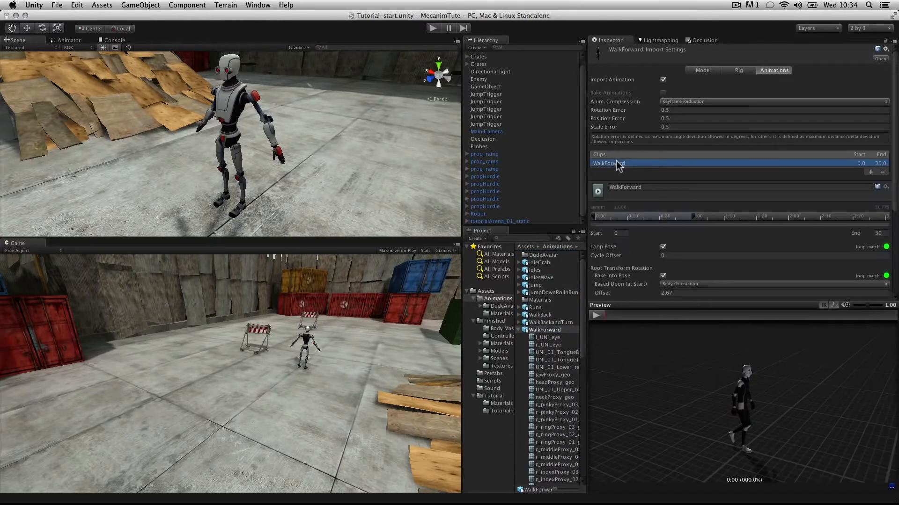
{"action": "left_click", "coordinate": [594, 314]}
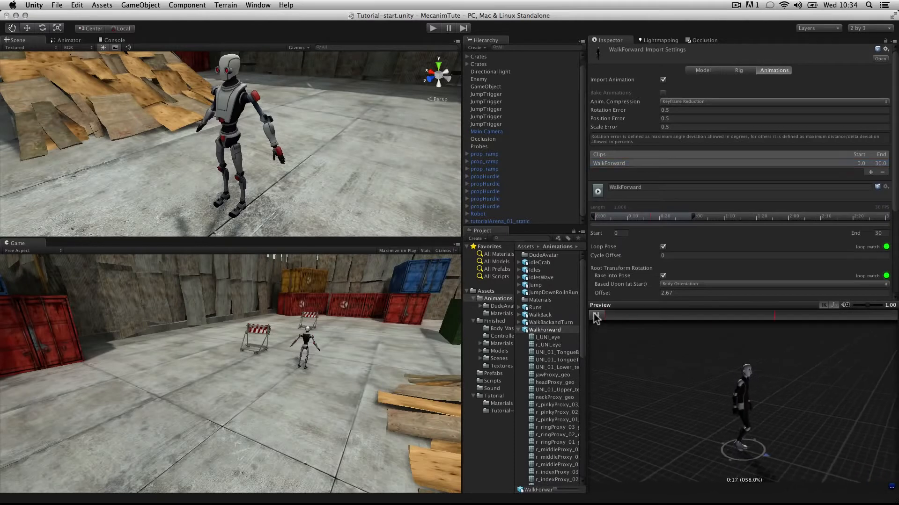
{"action": "left_click", "coordinate": [593, 313]}
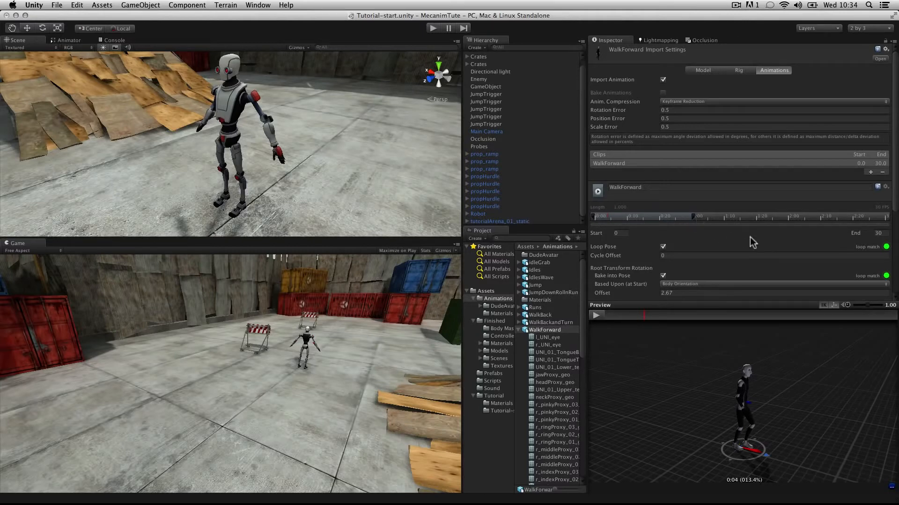
- Review the WalkForward clip's Loop Pose, root transform, mask and curve settings, and collapse the file's contents
{"action": "scroll", "coordinate": [701, 247], "scroll_direction": "down", "scroll_amount": 3}
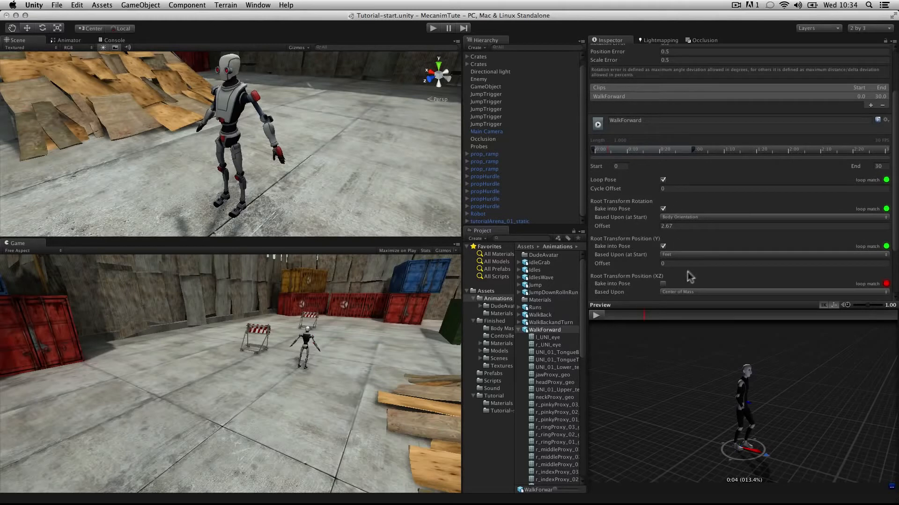
{"action": "scroll", "coordinate": [737, 271], "scroll_direction": "up", "scroll_amount": 3}
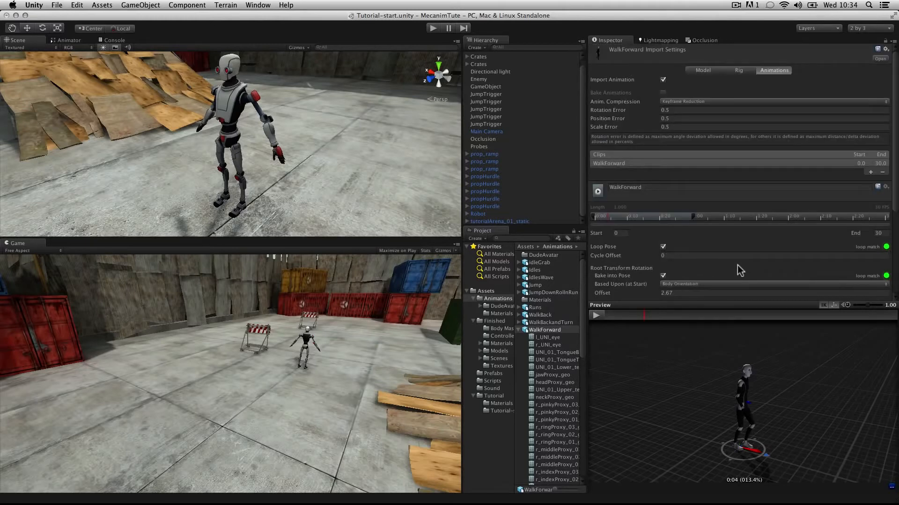
{"action": "scroll", "coordinate": [737, 265], "scroll_direction": "down", "scroll_amount": 6}
{"action": "left_click", "coordinate": [519, 330]}
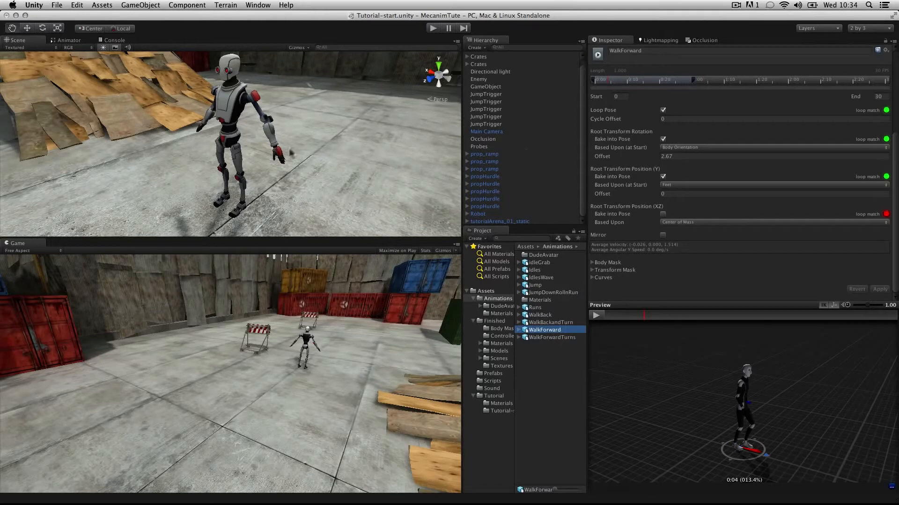
- Select the Robot object in the scene and open the Animator window
{"action": "left_click", "coordinate": [495, 214]}
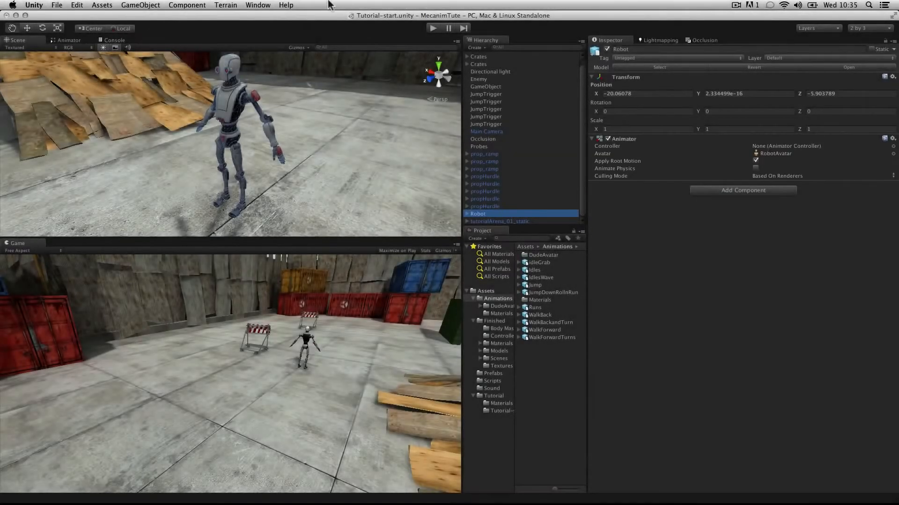
{"action": "left_click", "coordinate": [257, 5]}
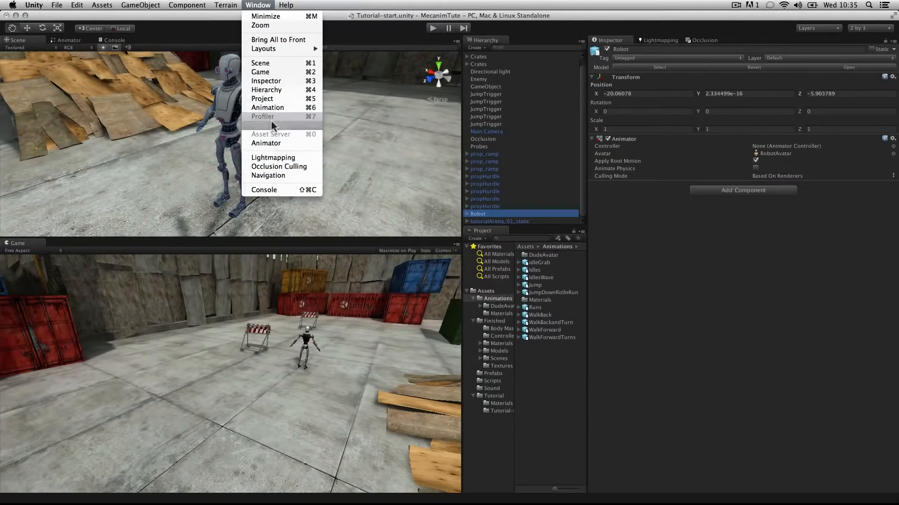
{"action": "left_click", "coordinate": [269, 143]}
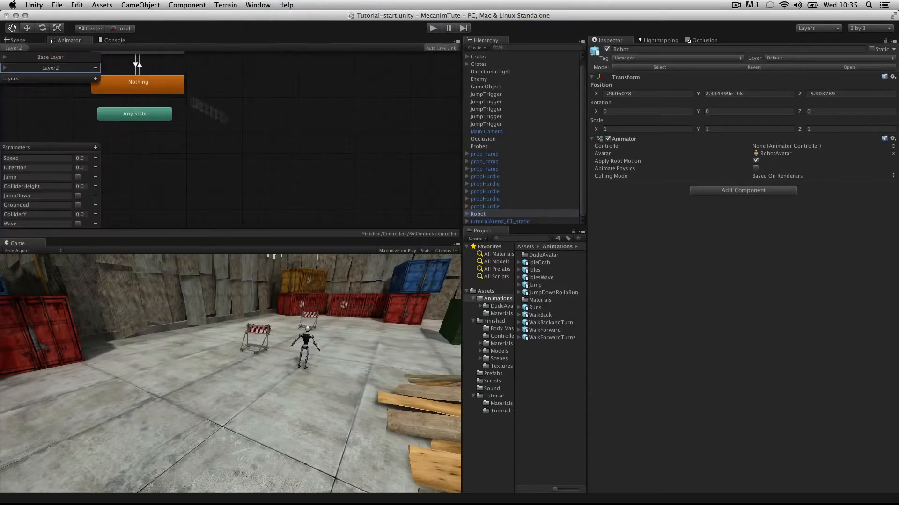
- Examine the states and transitions in Layer2 and the Base Layer of the finished BotControls controller
{"action": "middle_click_drag", "start_coordinate": [256, 99], "coordinate": [397, 206]}
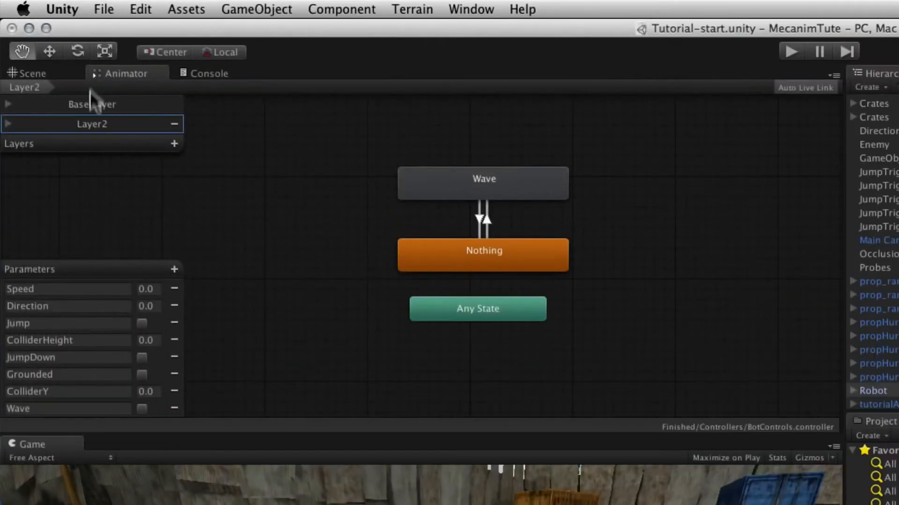
{"action": "left_click", "coordinate": [91, 104]}
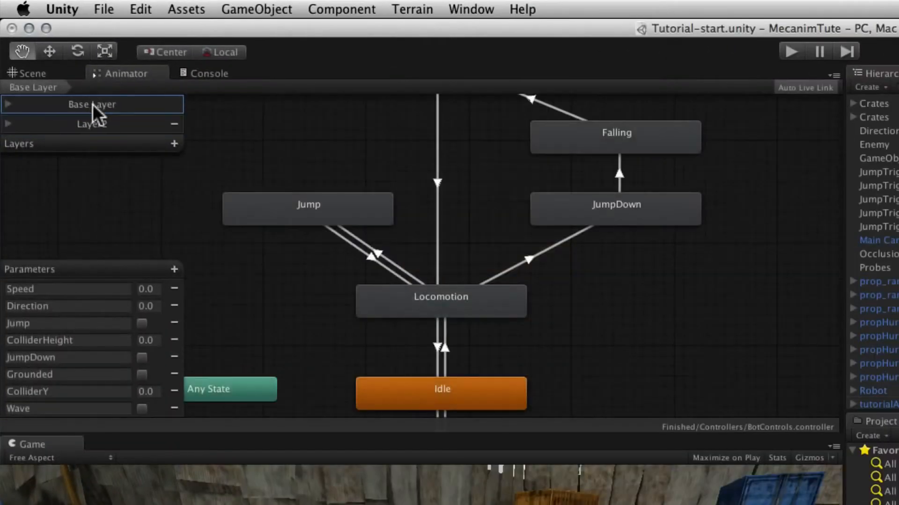
{"action": "scroll", "coordinate": [665, 284], "scroll_direction": "down", "scroll_amount": 3}
{"action": "scroll", "coordinate": [665, 284], "scroll_direction": "up", "scroll_amount": 10}
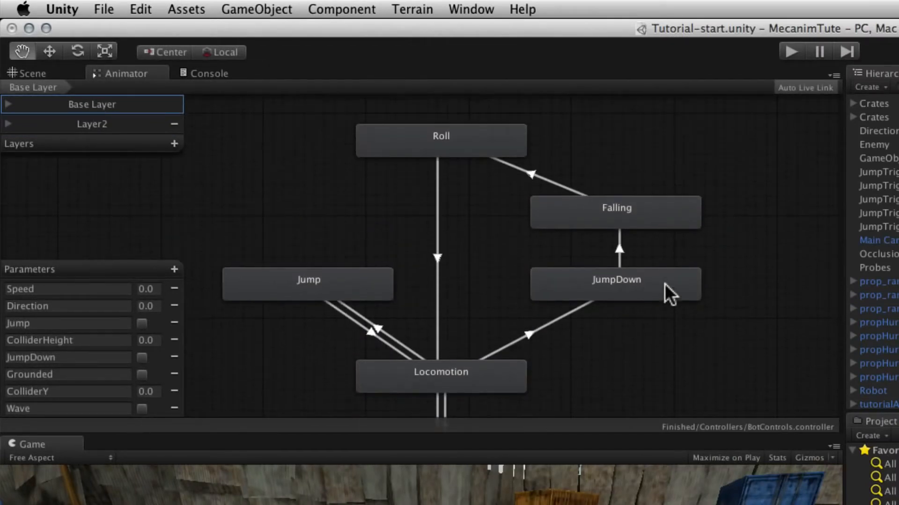
{"action": "scroll", "coordinate": [664, 283], "scroll_direction": "down", "scroll_amount": 5}
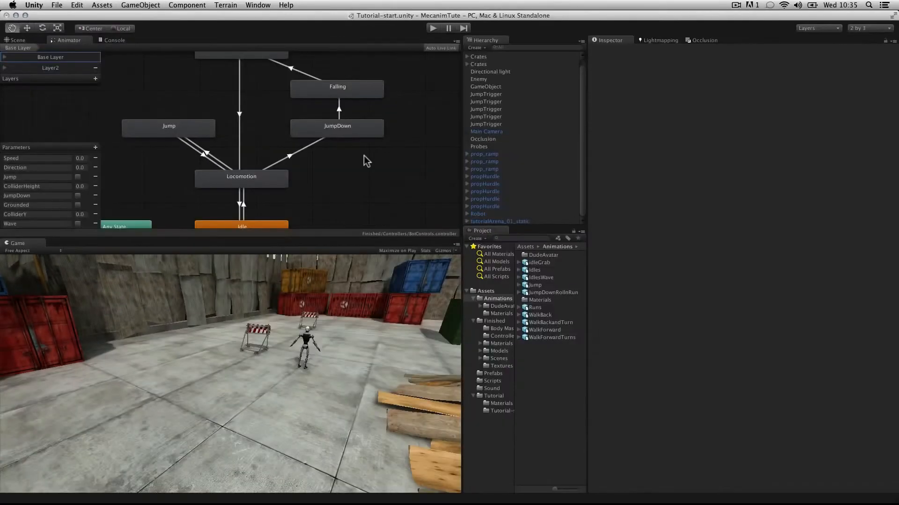
{"action": "scroll", "coordinate": [364, 155], "scroll_direction": "down", "scroll_amount": 1}
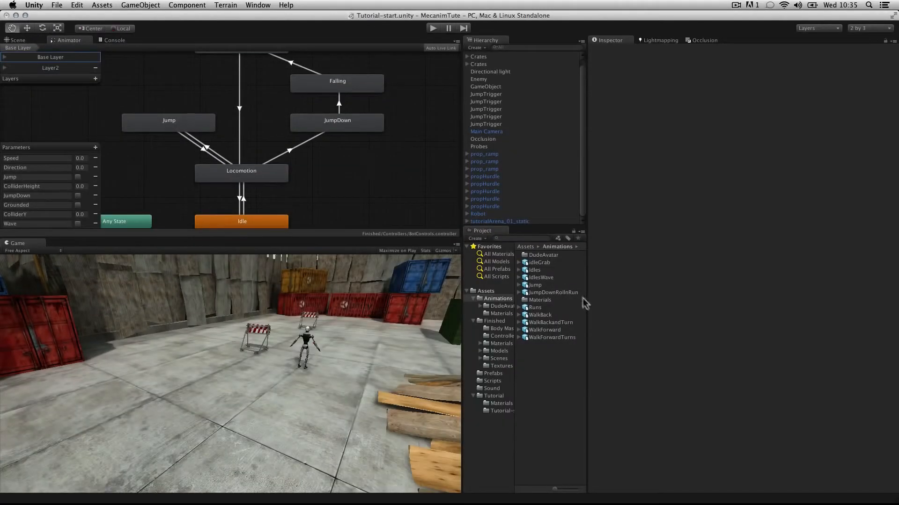
- Create an animator controller named MyBotControl in the Tutorial folder
{"action": "left_click", "coordinate": [494, 396]}
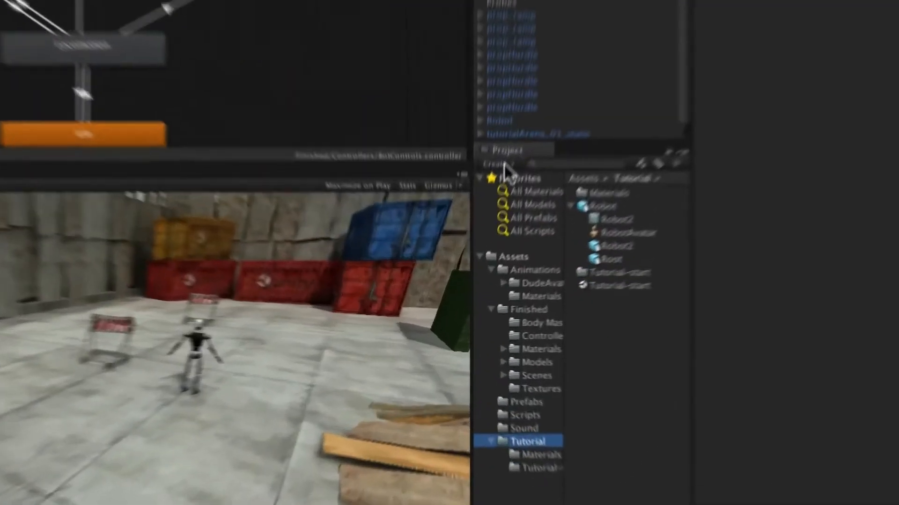
{"action": "left_click", "coordinate": [504, 163]}
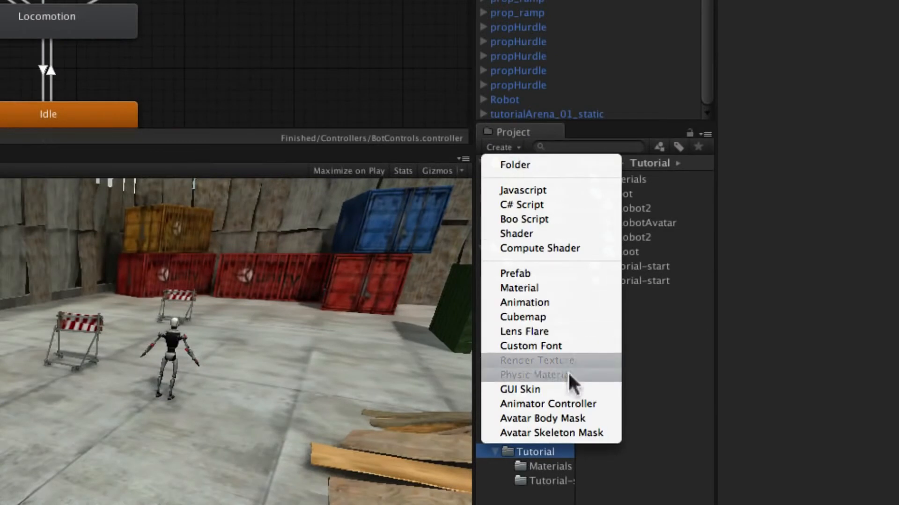
{"action": "left_click", "coordinate": [547, 404]}
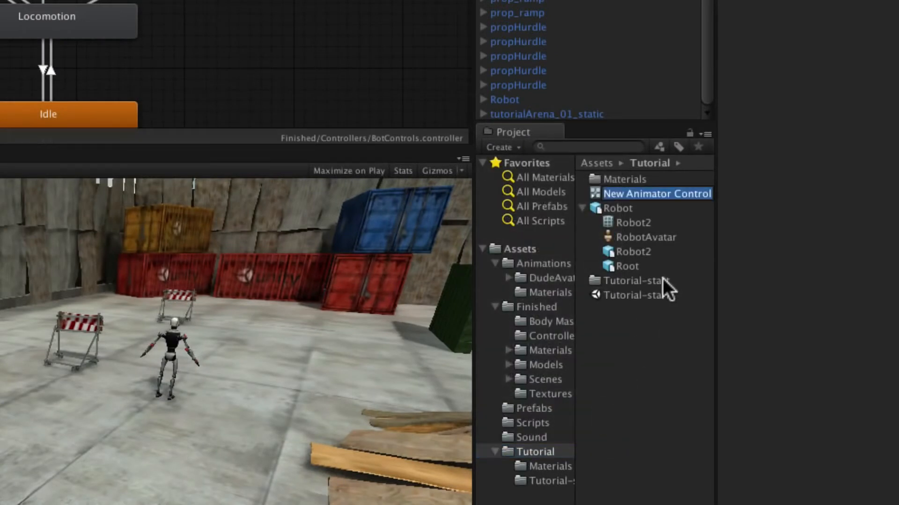
{"action": "type", "text": "MyBot"}
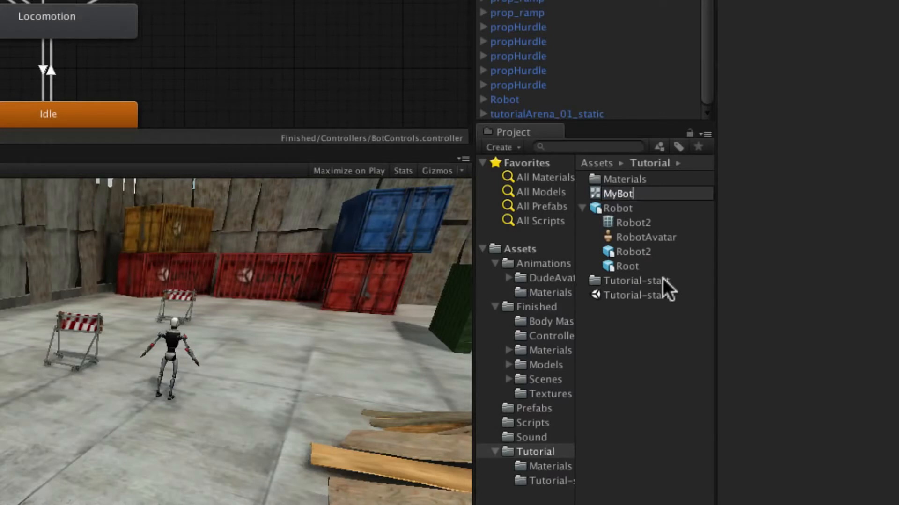
{"action": "type", "text": "Control"}
{"action": "key", "text": "Return"}
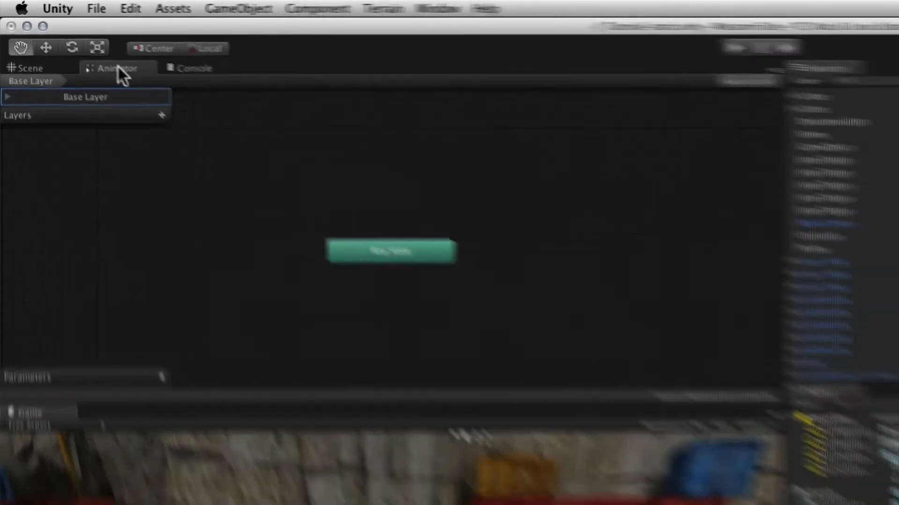
- Dock the Animator window beside the Game view, beneath the Scene view
{"action": "left_click_drag", "start_coordinate": [127, 77], "coordinate": [174, 392]}
{"action": "left_click_drag", "start_coordinate": [92, 206], "coordinate": [67, 244]}
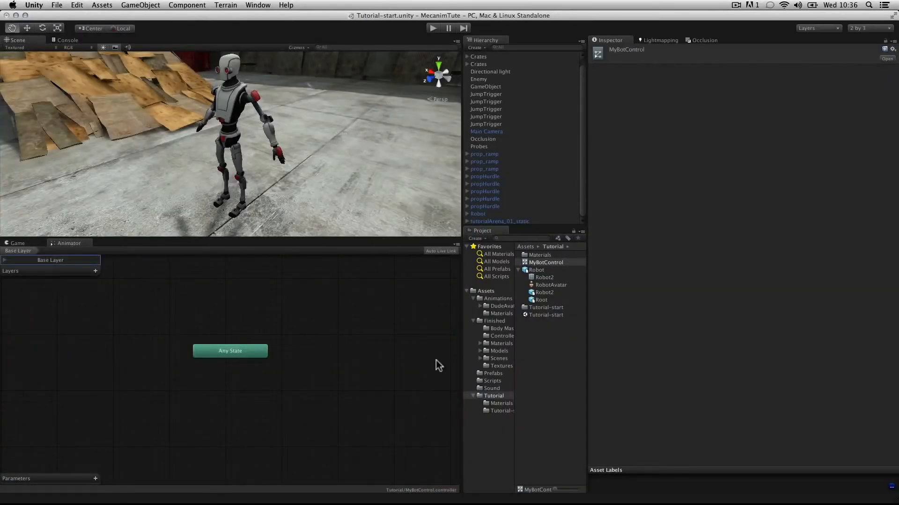
- Assign MyBotControl as the controller of the Robot's Animator component and enable Animate Physics
{"action": "left_click", "coordinate": [494, 215]}
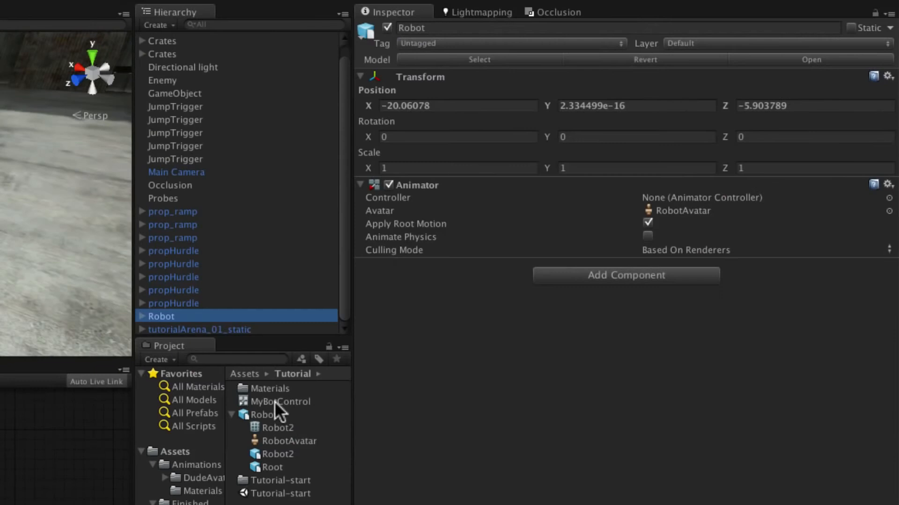
{"action": "left_click_drag", "start_coordinate": [272, 400], "coordinate": [711, 197]}
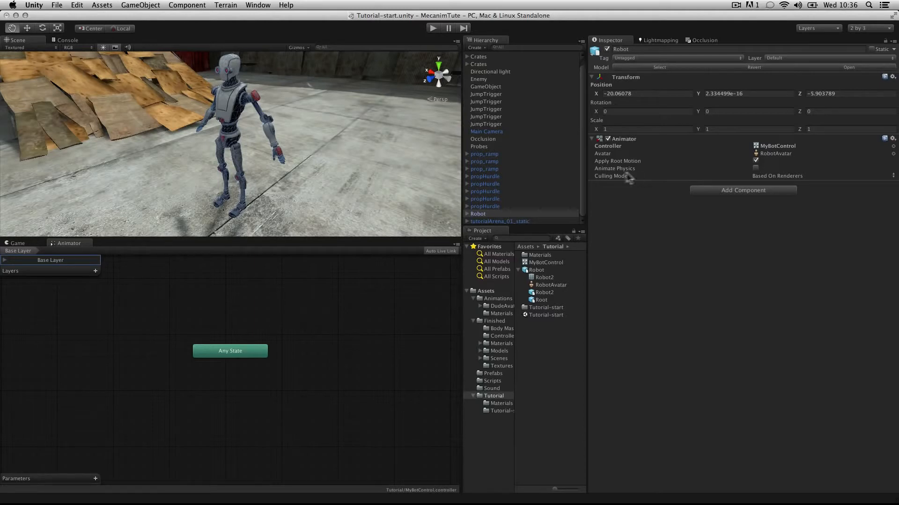
{"action": "left_click", "coordinate": [756, 167]}
- Show the Animations folder's contents and collapse the Finished and Tutorial folders in the project
{"action": "left_click", "coordinate": [495, 299]}
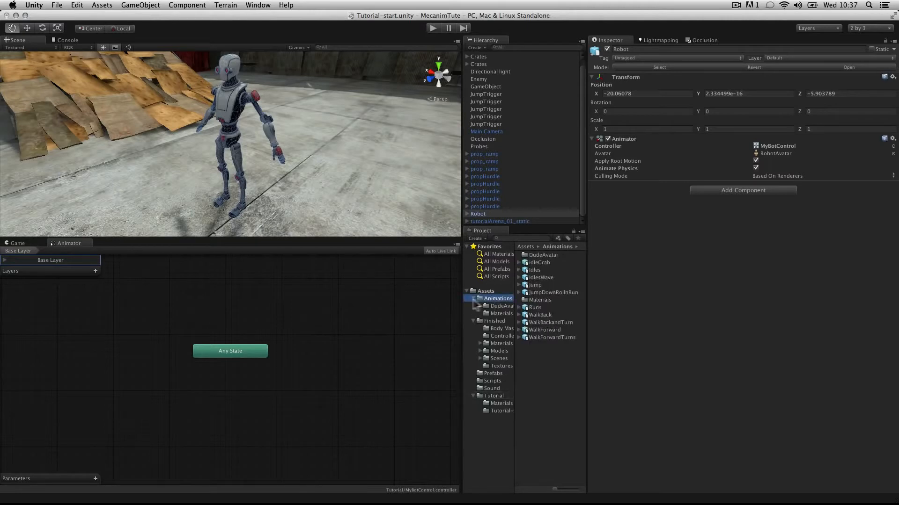
{"action": "left_click", "coordinate": [472, 321]}
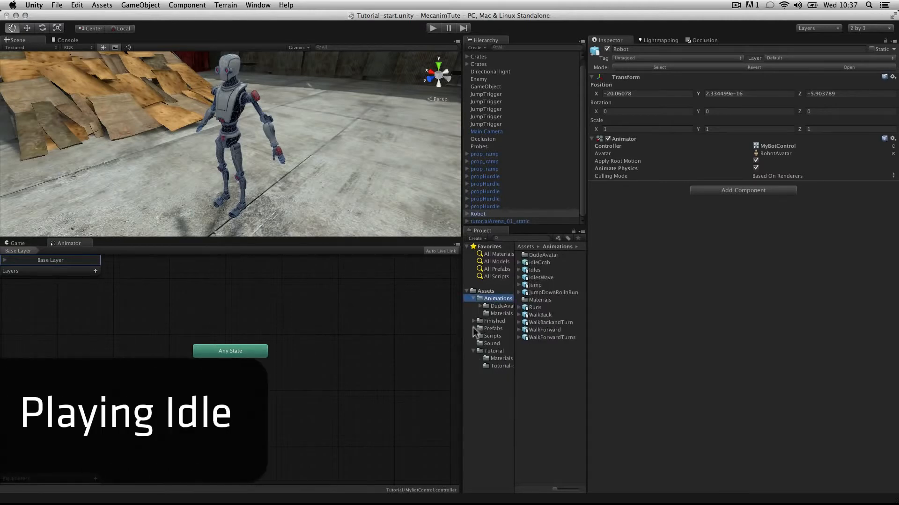
{"action": "left_click", "coordinate": [473, 351]}
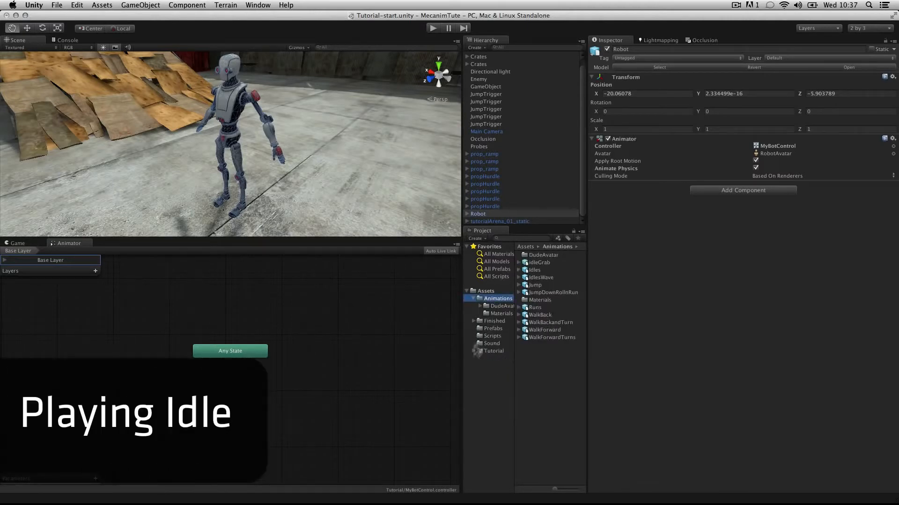
- Play and pause the preview of the Idle clip from the Idles file's animation import settings
{"action": "left_click", "coordinate": [536, 272]}
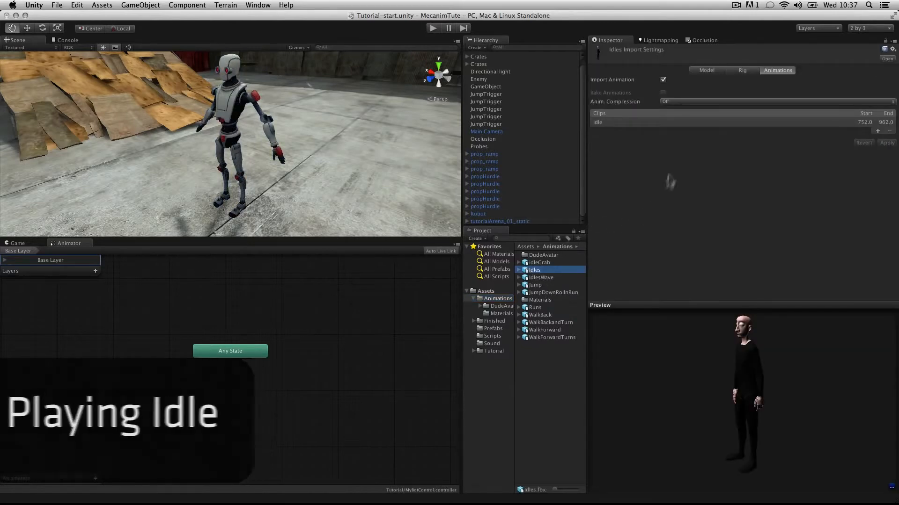
{"action": "left_click", "coordinate": [597, 122]}
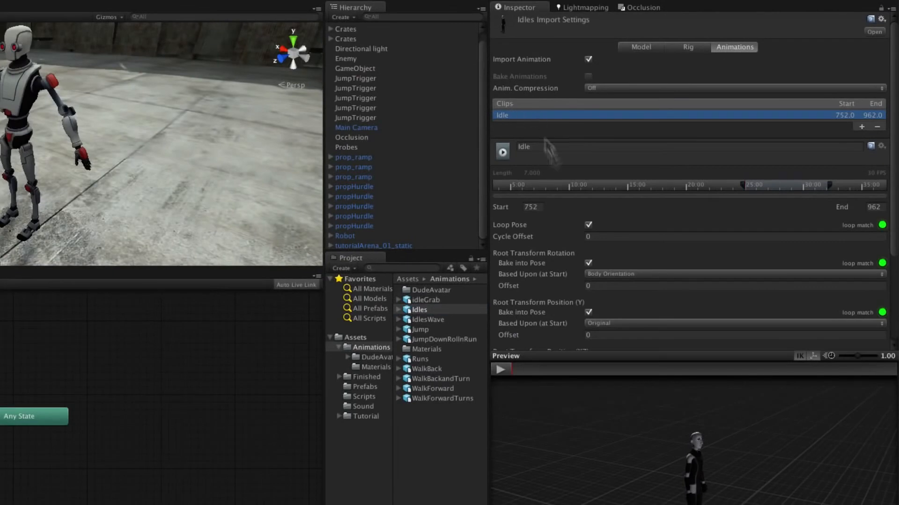
{"action": "left_click", "coordinate": [500, 371]}
{"action": "left_click", "coordinate": [500, 371]}
- Add the Idle clip from the Idles file to the Base Layer as a state and place it beside Any State
{"action": "left_click", "coordinate": [399, 310]}
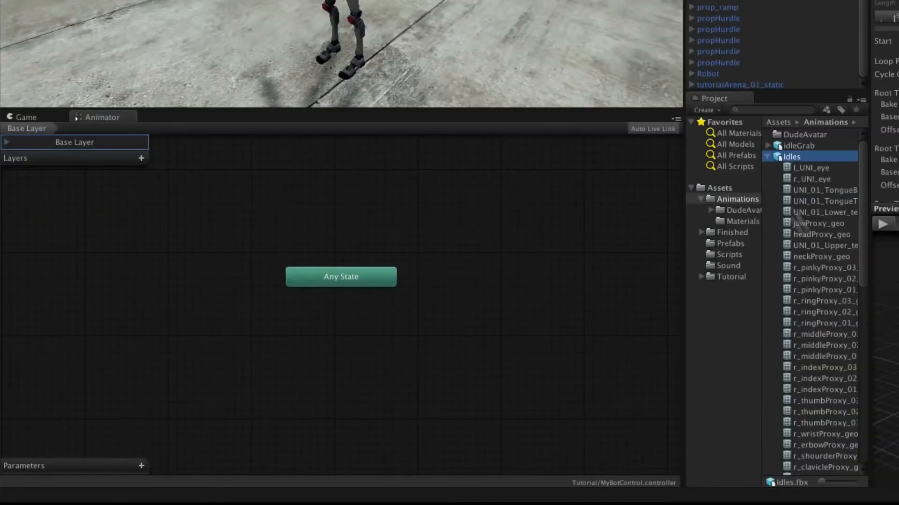
{"action": "scroll", "coordinate": [815, 318], "scroll_direction": "down", "scroll_amount": 10}
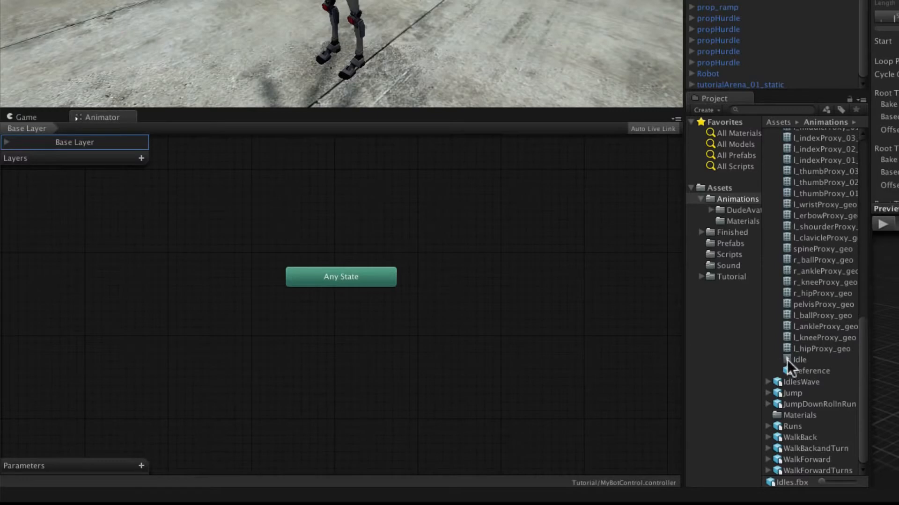
{"action": "left_click_drag", "start_coordinate": [787, 360], "coordinate": [367, 334]}
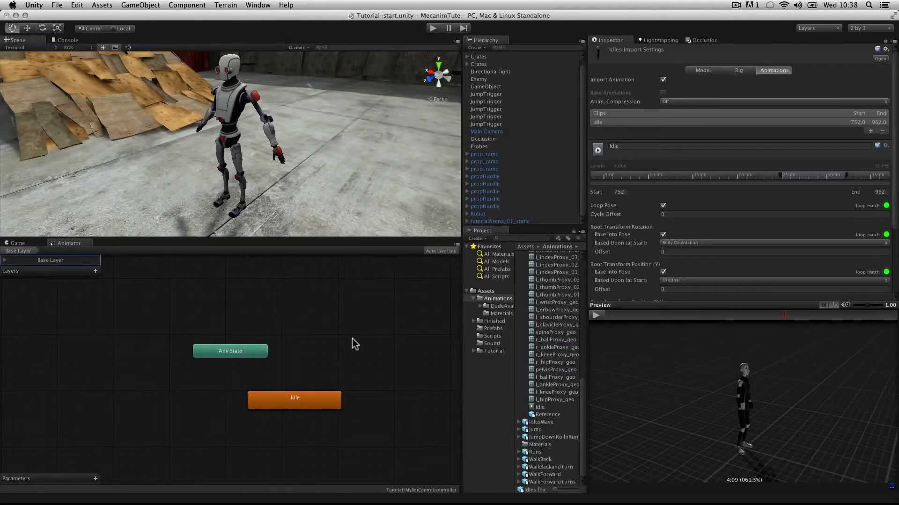
{"action": "middle_click_drag", "start_coordinate": [358, 332], "coordinate": [274, 347]}
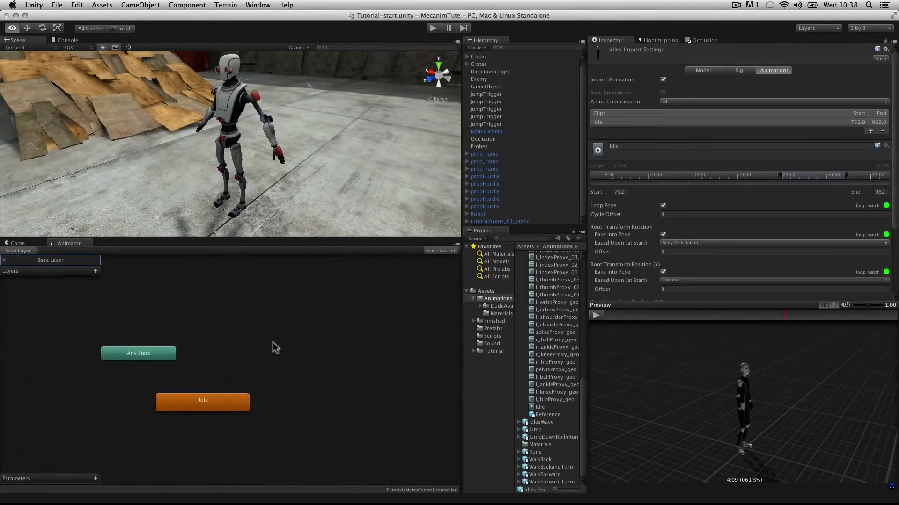
{"action": "left_click_drag", "start_coordinate": [247, 406], "coordinate": [332, 367]}
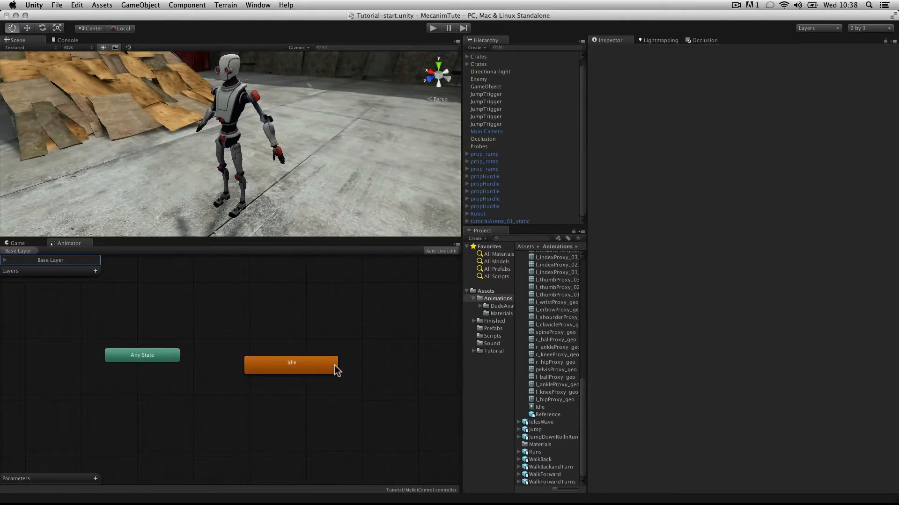
- Run and stop the game to test the Robot's idle animation, and collapse the Idles file's contents
{"action": "left_click", "coordinate": [433, 28]}
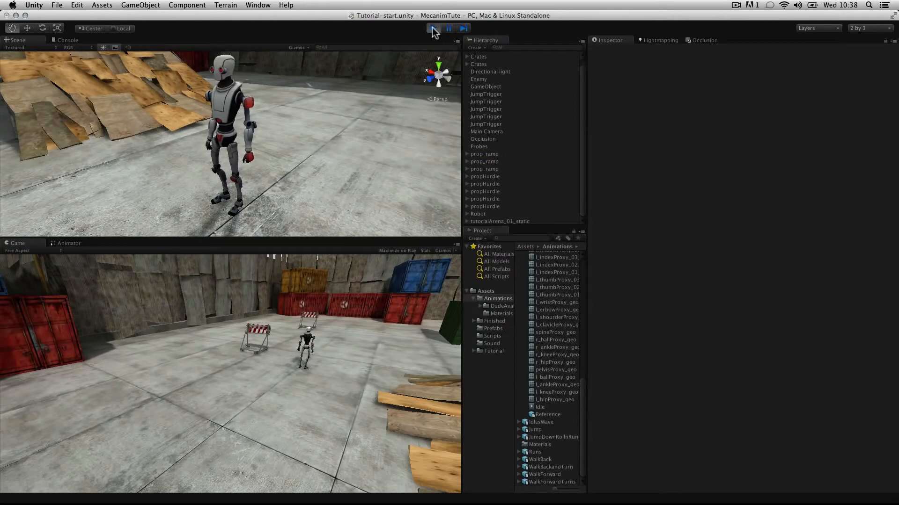
{"action": "left_click", "coordinate": [433, 29]}
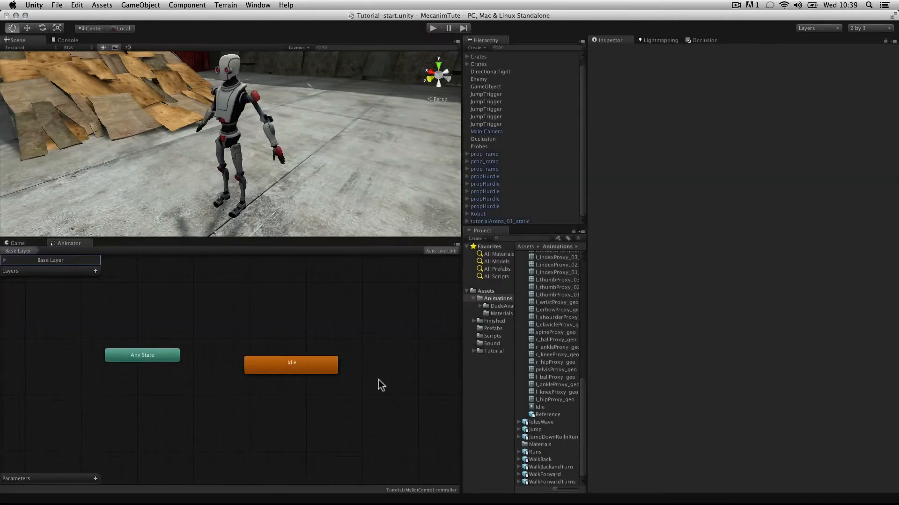
{"action": "scroll", "coordinate": [534, 361], "scroll_direction": "up", "scroll_amount": 15}
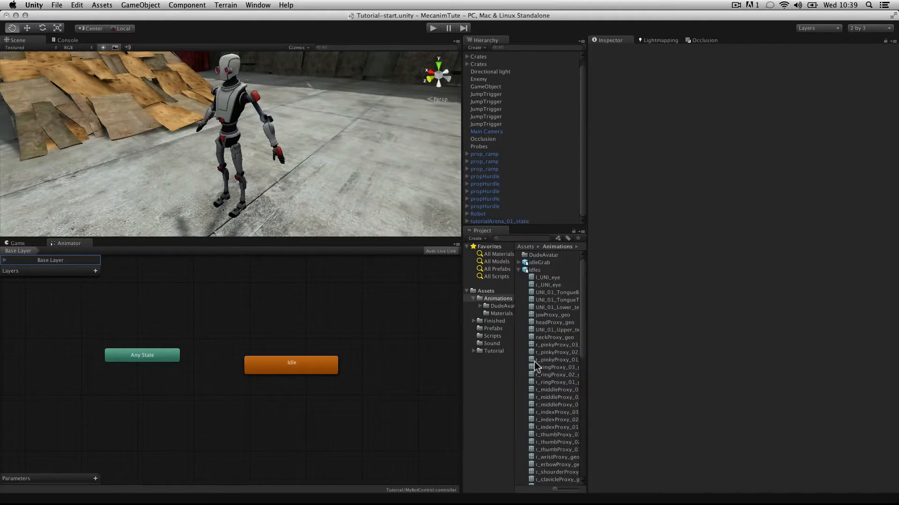
{"action": "left_click", "coordinate": [518, 270]}
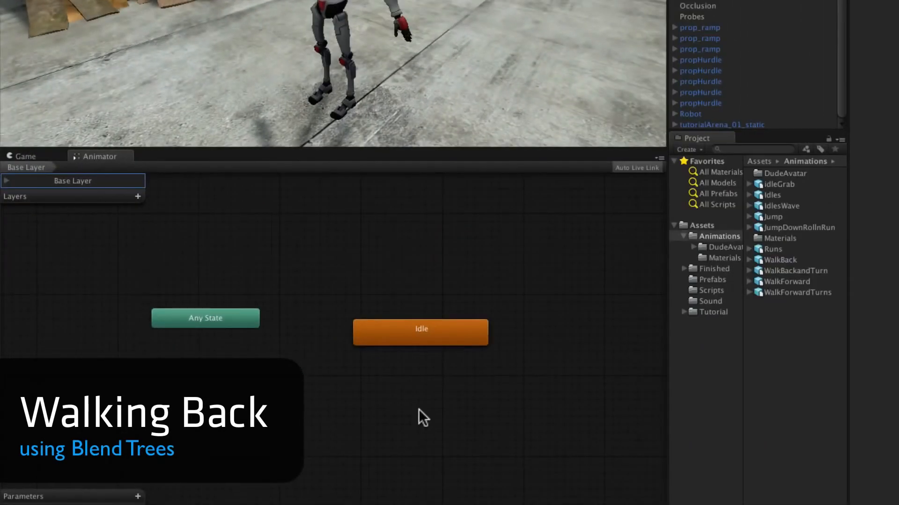
- Create a new blend tree state in the Base Layer and position it directly below Idle
{"action": "right_click", "coordinate": [418, 409]}
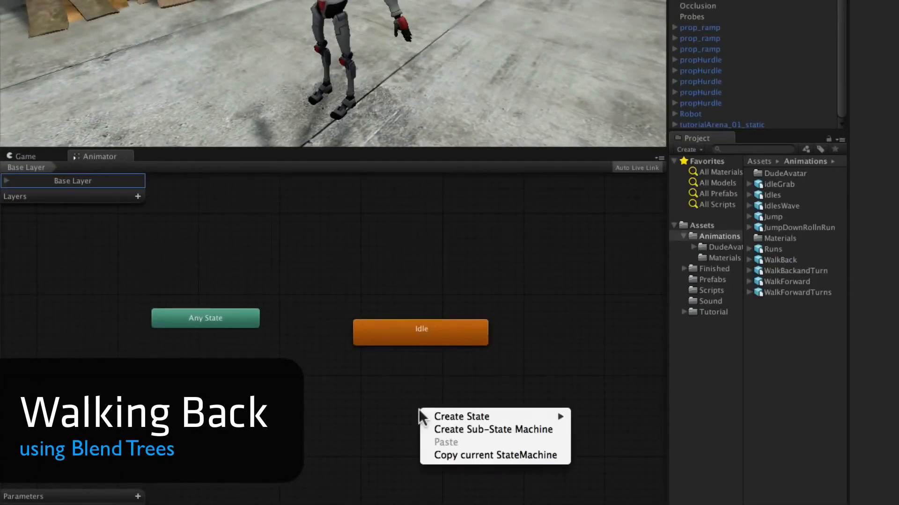
{"action": "mouse_move", "coordinate": [443, 416]}
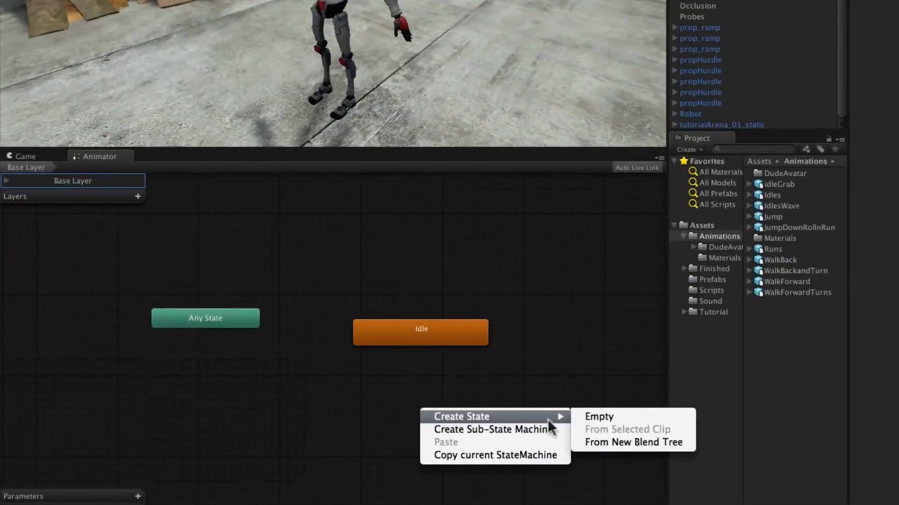
{"action": "left_click", "coordinate": [619, 439]}
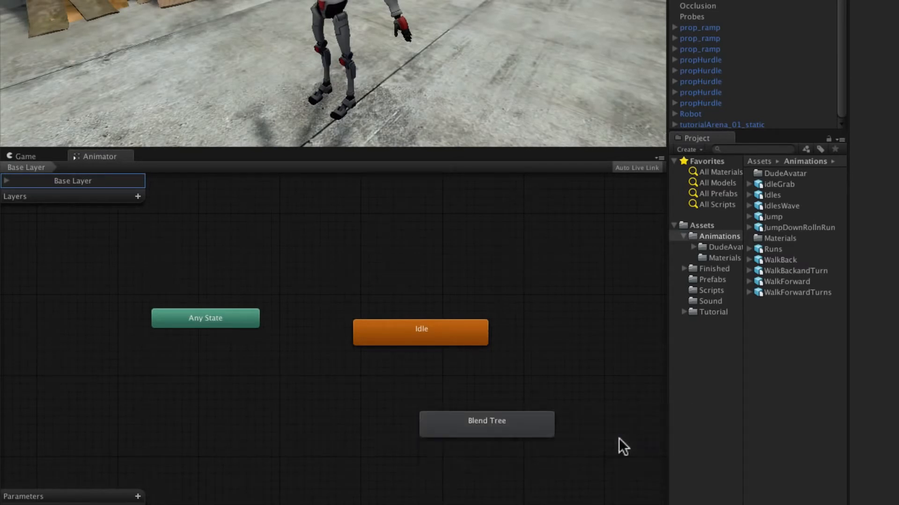
{"action": "left_click_drag", "start_coordinate": [538, 419], "coordinate": [497, 399]}
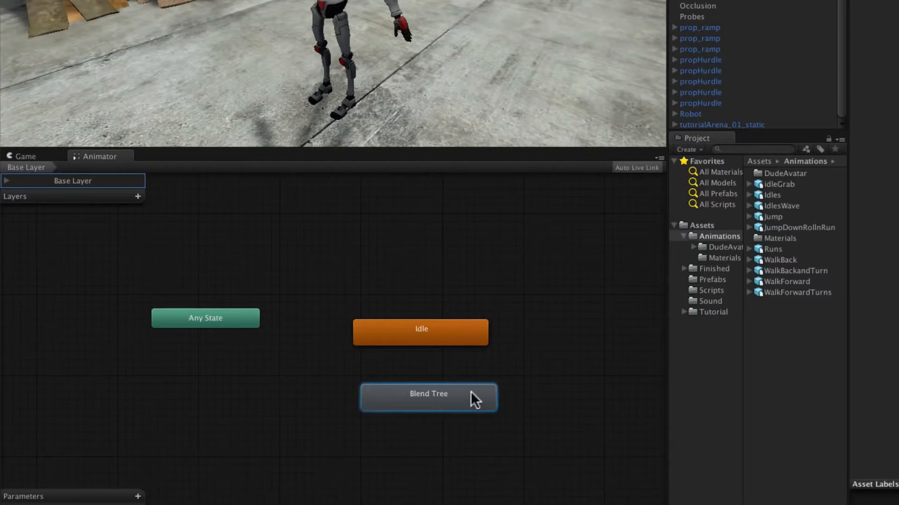
{"action": "mouse_move", "coordinate": [470, 391]}
{"action": "left_mouse_down"}
{"action": "mouse_move", "coordinate": [454, 393]}
{"action": "mouse_move", "coordinate": [465, 393]}
{"action": "left_mouse_up"}
- Rename the blend tree state to WalkBack
{"action": "left_click", "coordinate": [630, 49]}
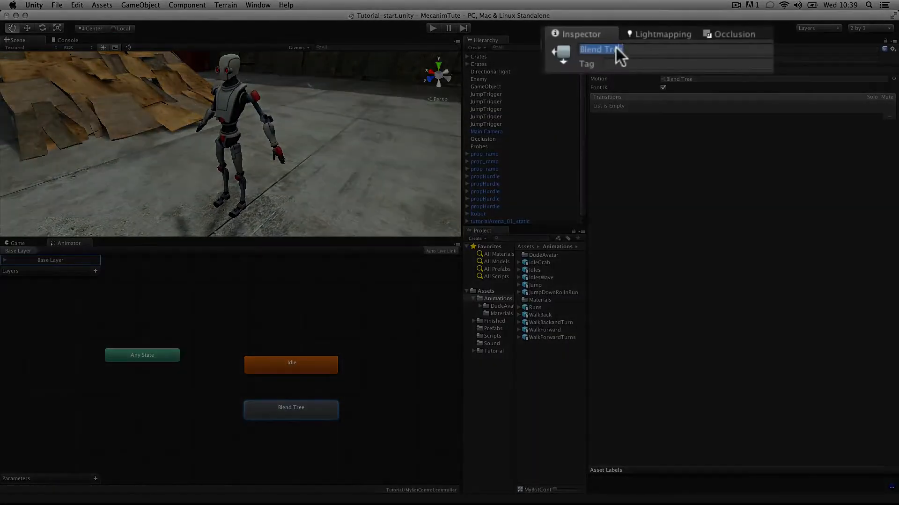
{"action": "type", "text": "WalkBack"}
{"action": "key", "text": "Return"}
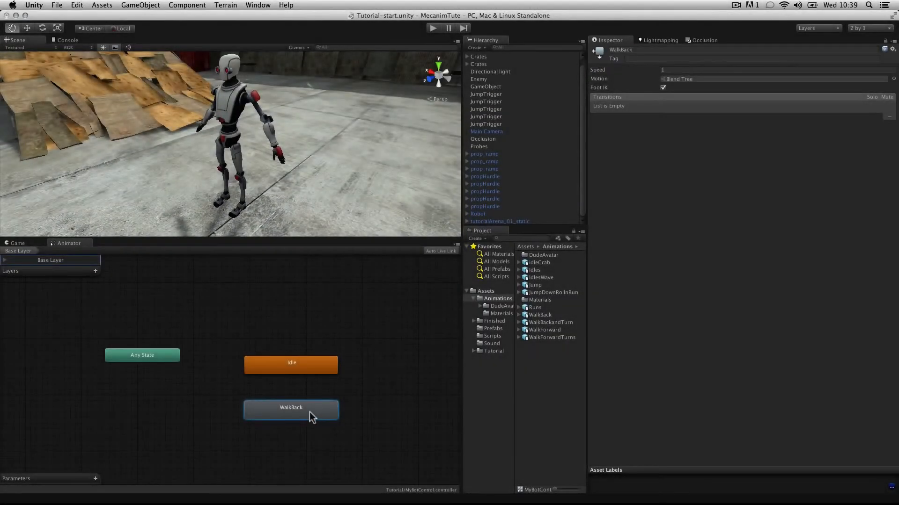
- Open the WalkBack state's blend tree and add three empty motion fields to it
{"action": "double_click", "coordinate": [310, 412]}
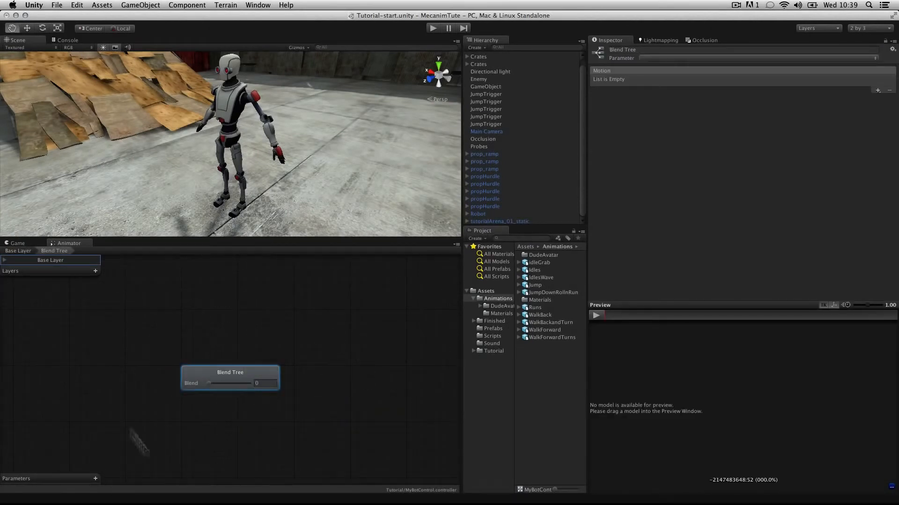
{"action": "left_click", "coordinate": [15, 252]}
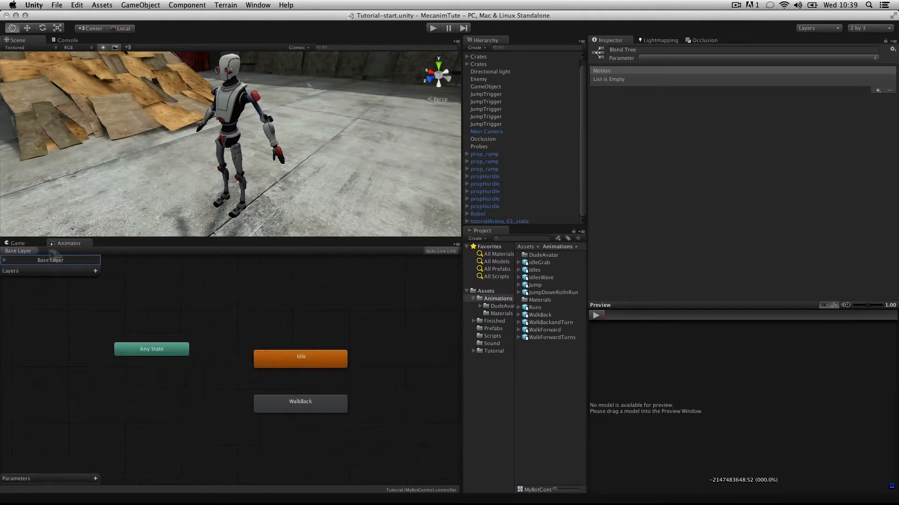
{"action": "double_click", "coordinate": [308, 400]}
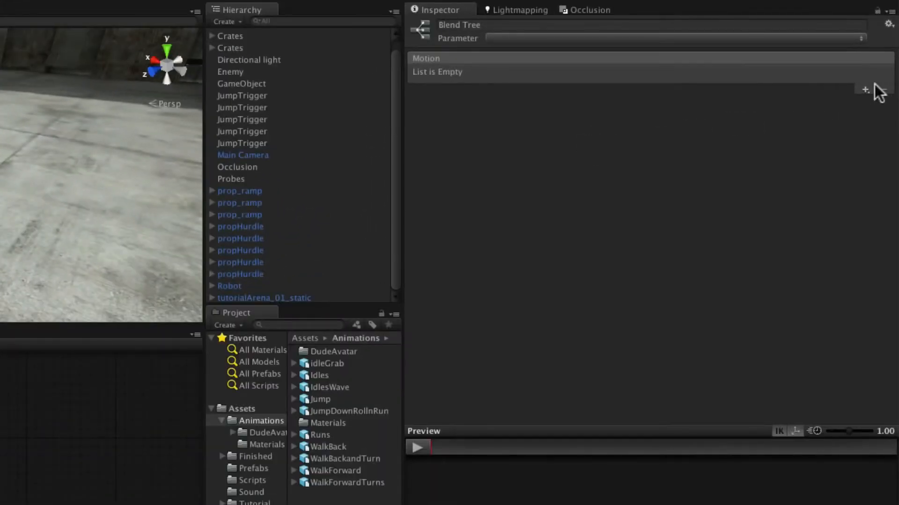
{"action": "left_click", "coordinate": [866, 89]}
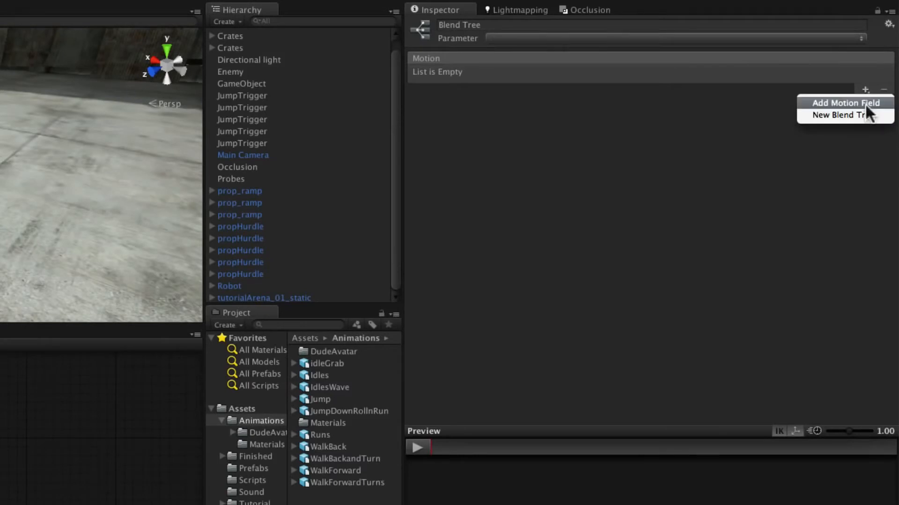
{"action": "left_click", "coordinate": [865, 105]}
{"action": "left_click", "coordinate": [866, 89]}
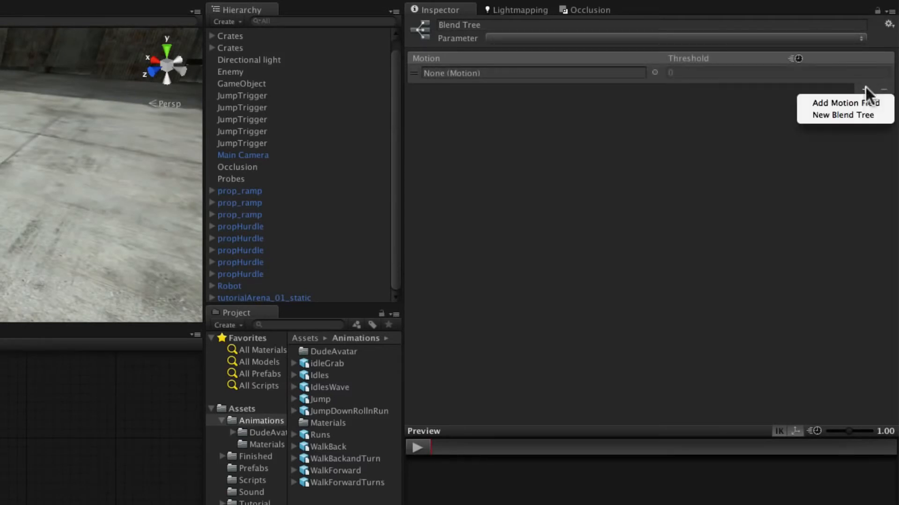
{"action": "left_click", "coordinate": [864, 103]}
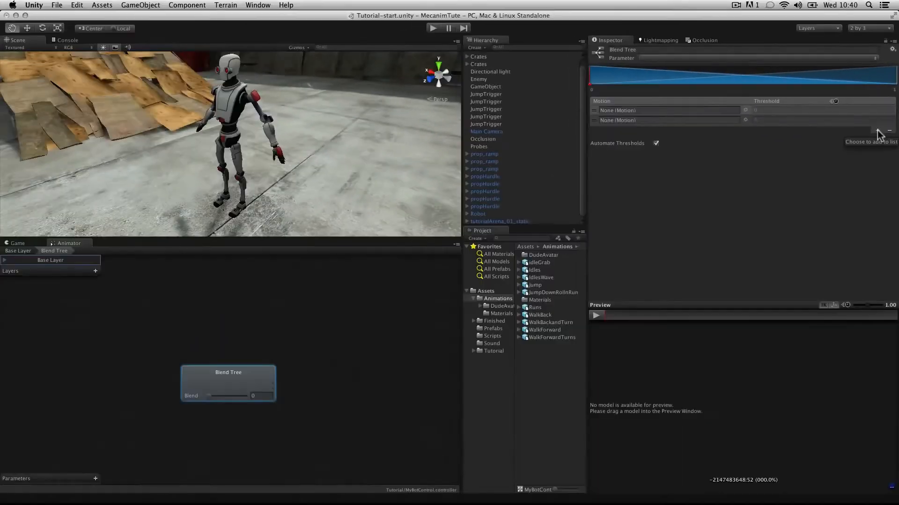
{"action": "left_click", "coordinate": [865, 153]}
{"action": "left_click", "coordinate": [878, 138]}
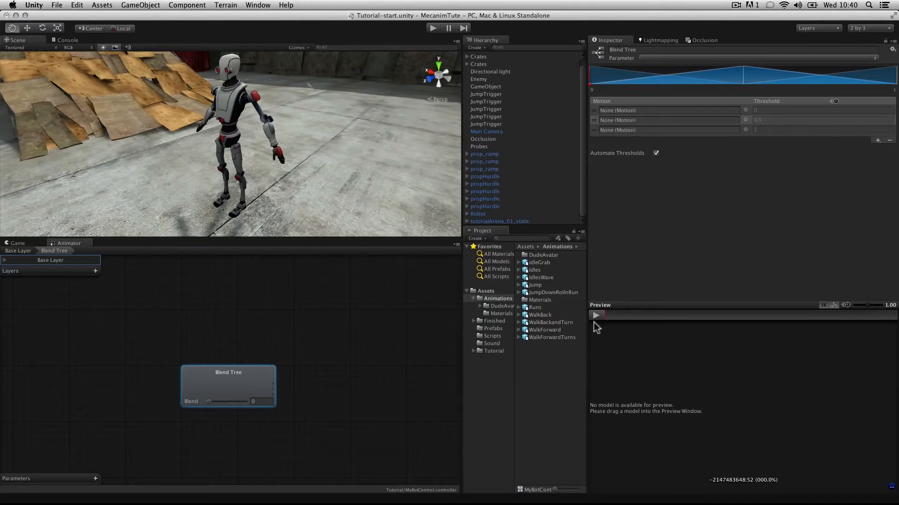
- Expand the WalkBack animation file in Assets/Animations and preview its WalkBack clip, starting and pausing playback
{"action": "left_click", "coordinate": [519, 315]}
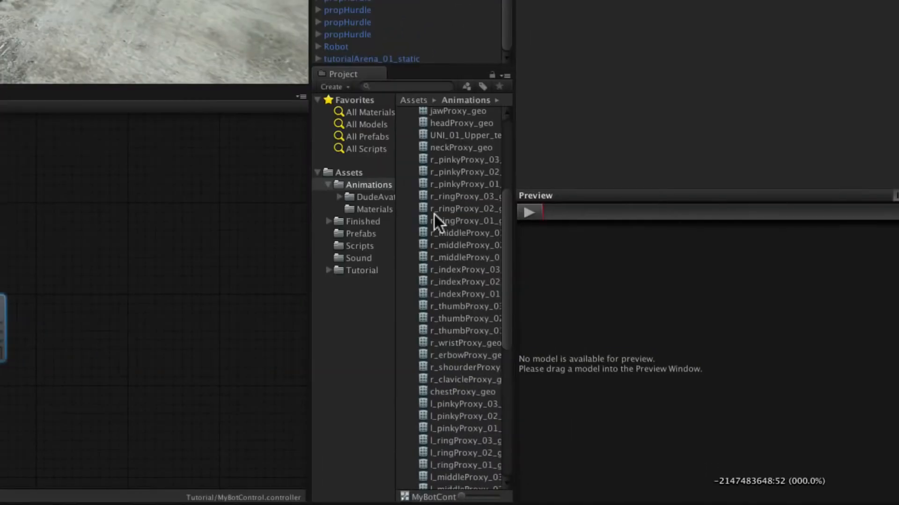
{"action": "left_click", "coordinate": [538, 316]}
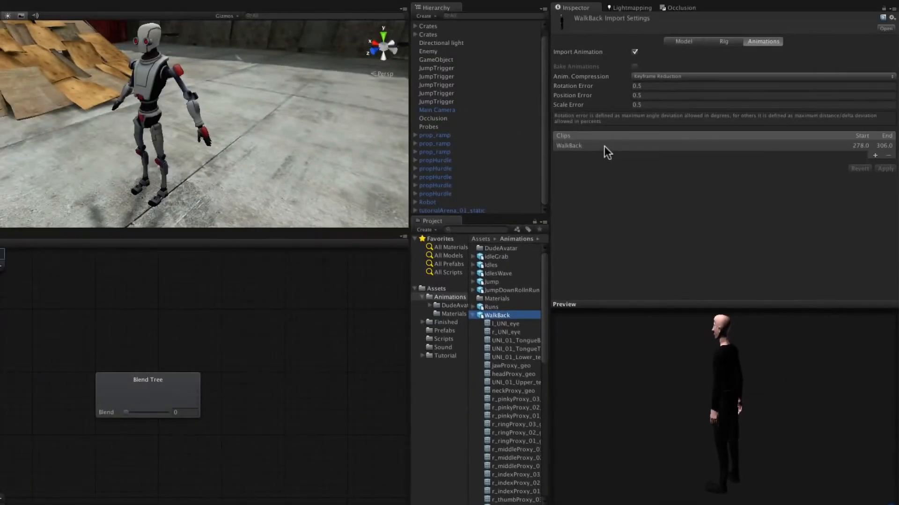
{"action": "left_click", "coordinate": [605, 146]}
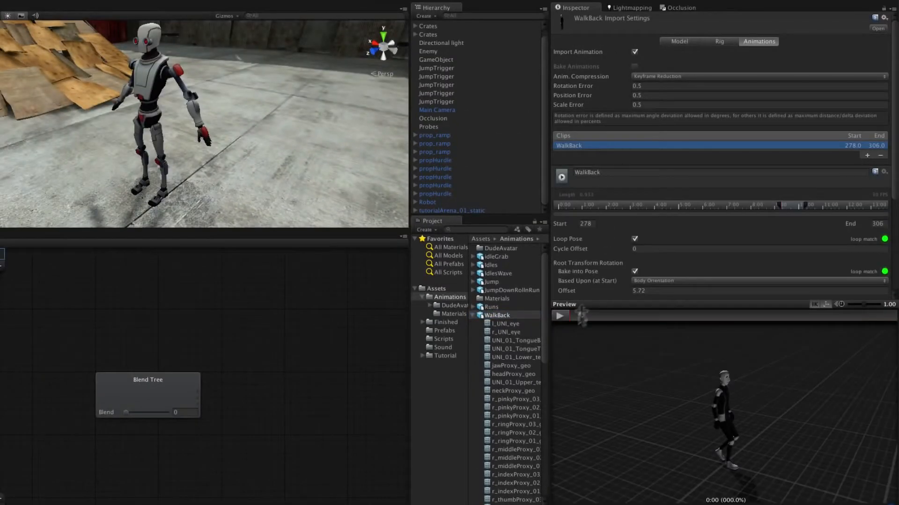
{"action": "left_click", "coordinate": [563, 316]}
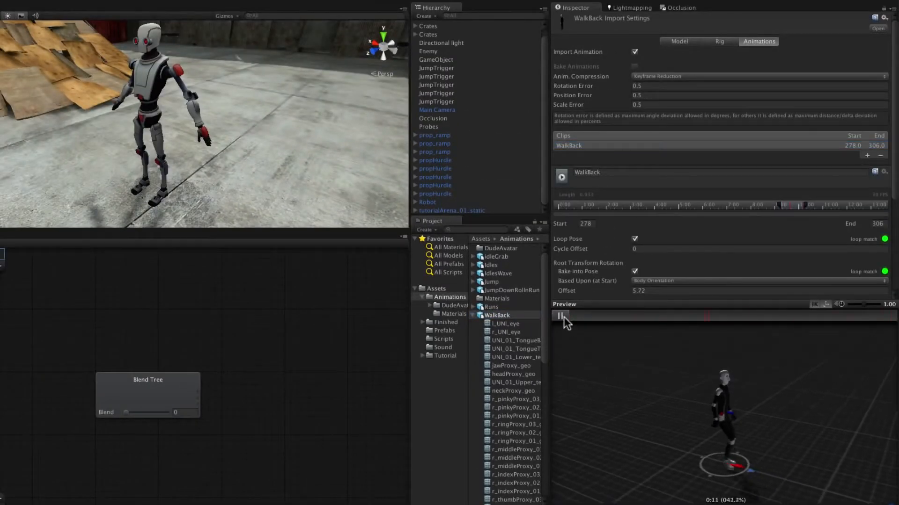
{"action": "left_click", "coordinate": [564, 316]}
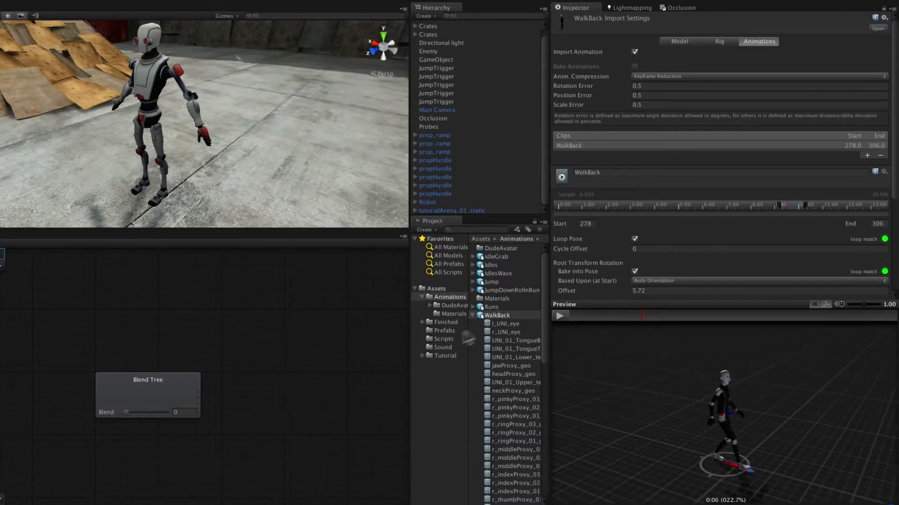
- Assign the WalkBack clip from the WalkBack file to the blend tree's second motion field
{"action": "left_click", "coordinate": [173, 387]}
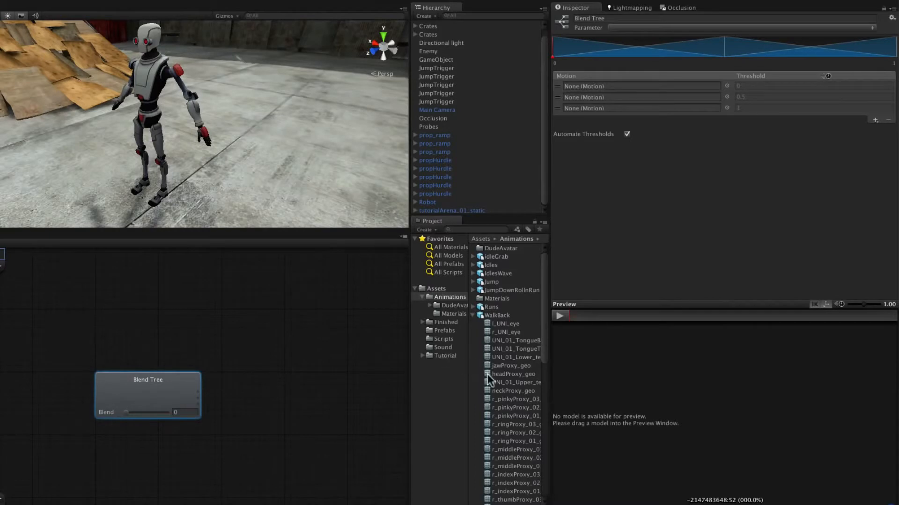
{"action": "scroll", "coordinate": [487, 374], "scroll_direction": "down", "scroll_amount": 3}
{"action": "scroll", "coordinate": [487, 374], "scroll_direction": "up", "scroll_amount": 3}
{"action": "left_click", "coordinate": [472, 316]}
{"action": "left_click", "coordinate": [472, 316]}
{"action": "scroll", "coordinate": [497, 422], "scroll_direction": "down", "scroll_amount": 5}
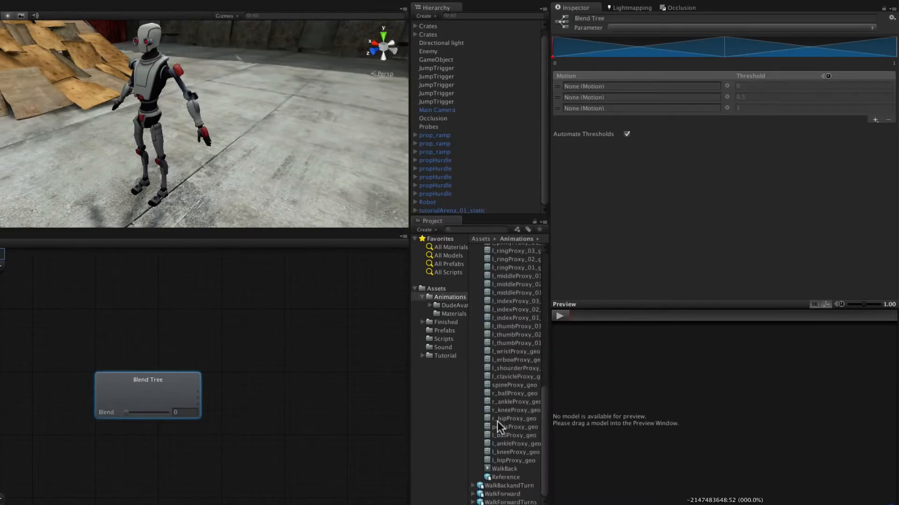
{"action": "left_click_drag", "start_coordinate": [486, 469], "coordinate": [601, 97]}
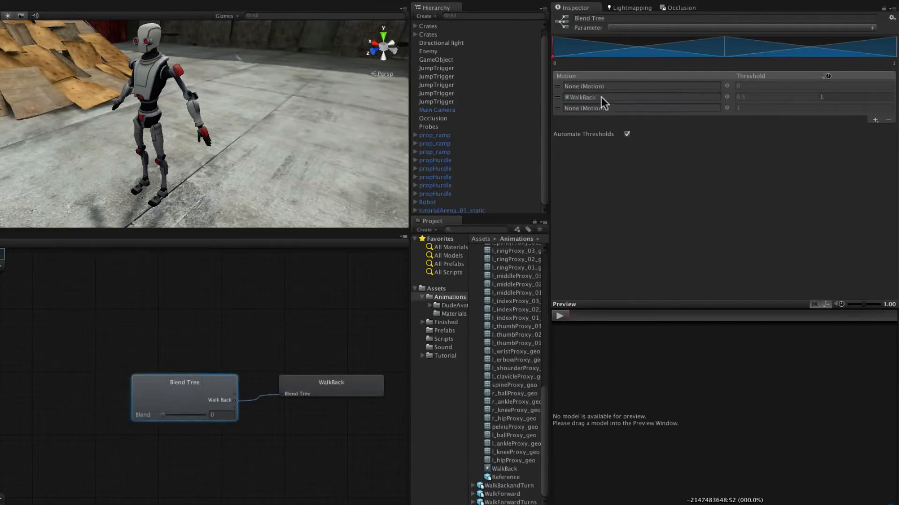
- Assign WalkBackTurnLeft to the blend tree's first motion field and WalkBackTurnRight to the third, using the WalkBackandTurn file's clips
{"action": "scroll", "coordinate": [560, 410], "scroll_direction": "up", "scroll_amount": 10}
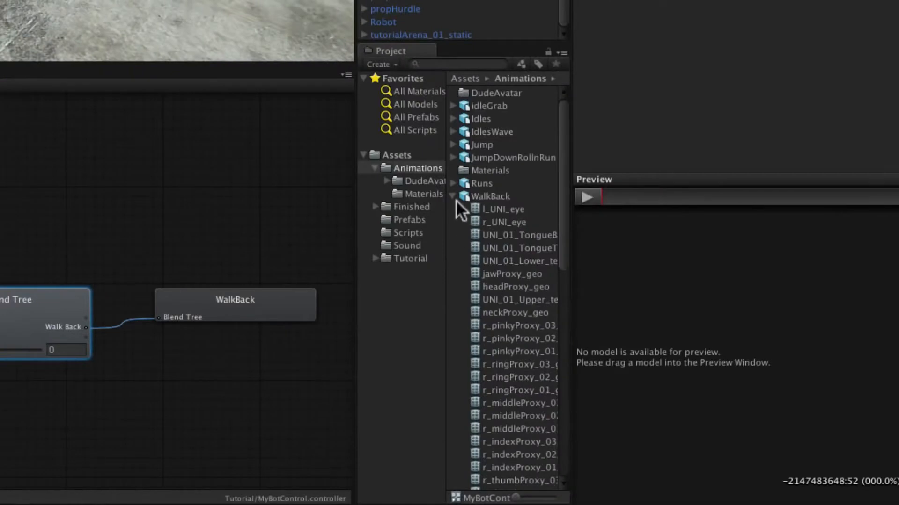
{"action": "left_click", "coordinate": [454, 197]}
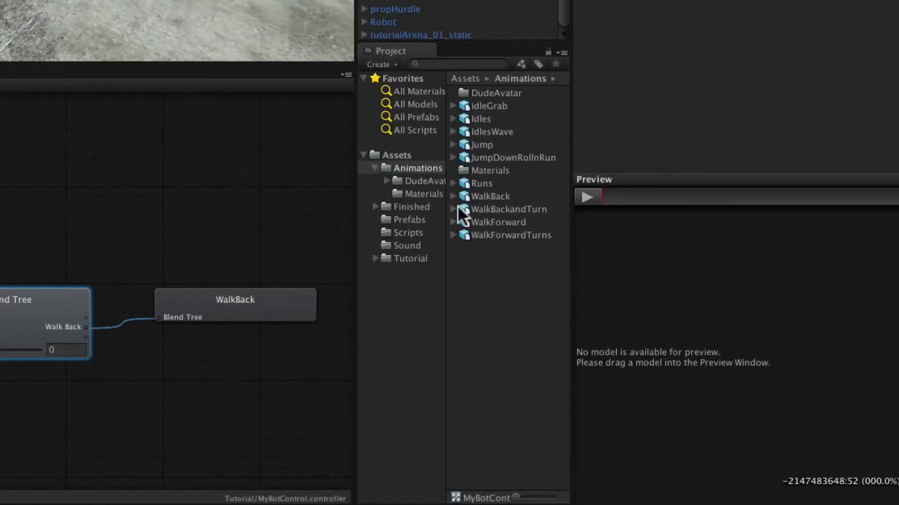
{"action": "left_click", "coordinate": [453, 209]}
{"action": "scroll", "coordinate": [524, 344], "scroll_direction": "down", "scroll_amount": 13}
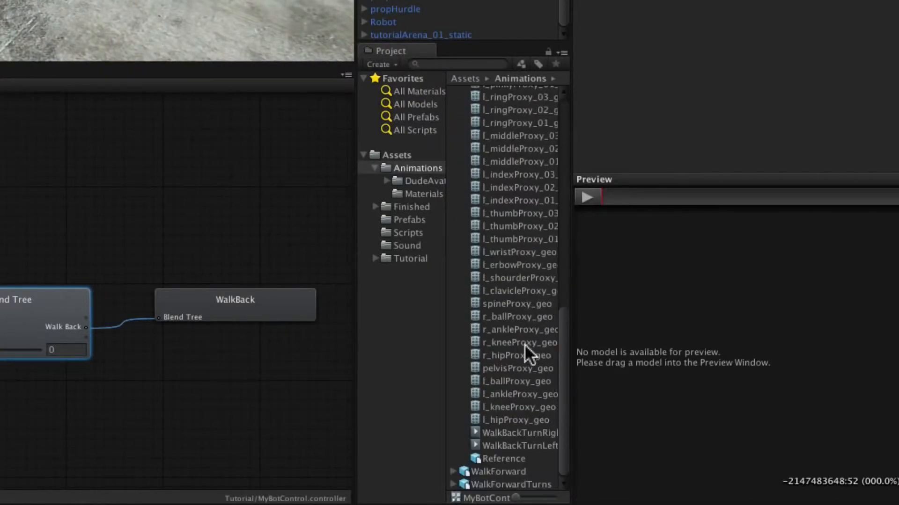
{"action": "left_click_drag", "start_coordinate": [474, 439], "coordinate": [539, 18]}
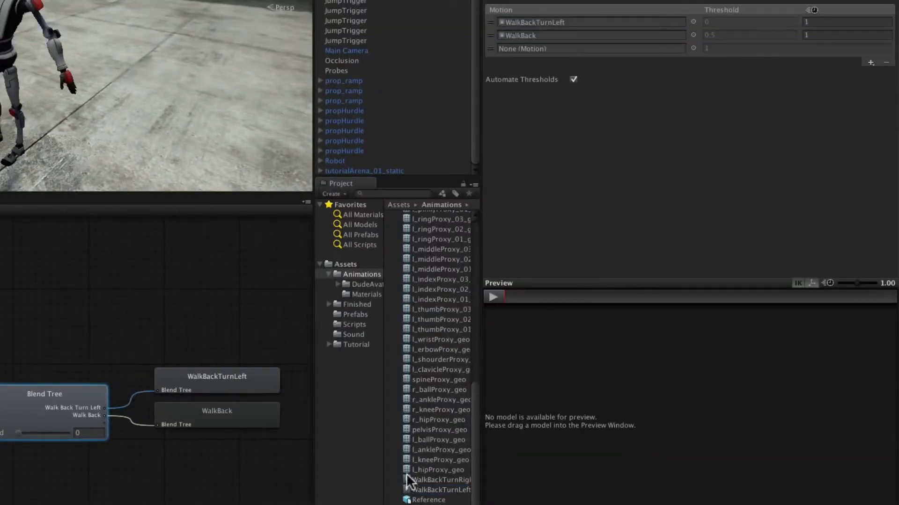
{"action": "left_click_drag", "start_coordinate": [406, 476], "coordinate": [585, 48]}
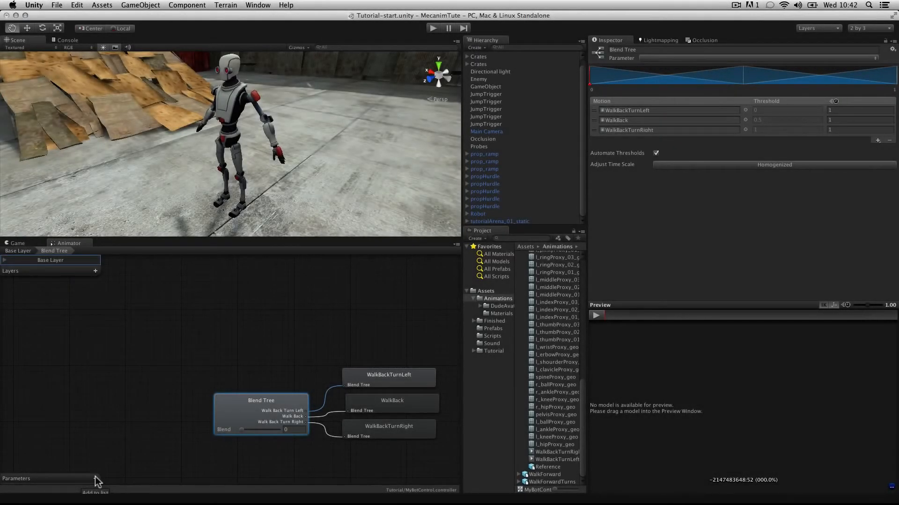
- Add a float parameter named Speed to the animator controller
{"action": "left_click", "coordinate": [95, 476]}
{"action": "left_click", "coordinate": [55, 477]}
{"action": "left_click", "coordinate": [96, 478]}
{"action": "left_click", "coordinate": [99, 478]}
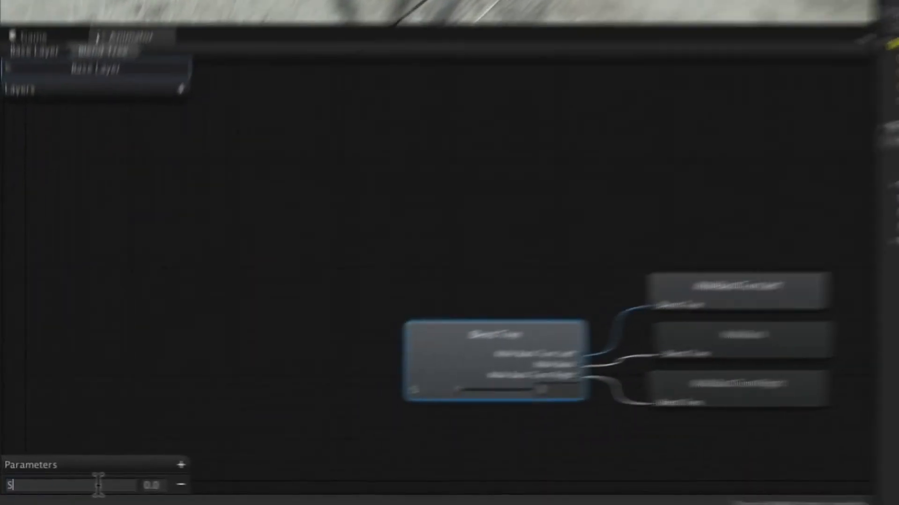
{"action": "type", "text": "eed"}
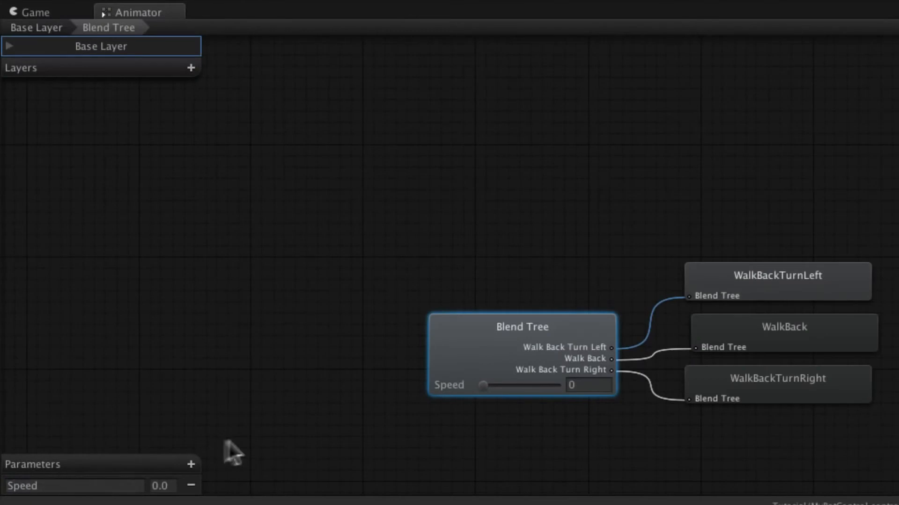
- Add a second float parameter named Direction to the animator controller
{"action": "left_click", "coordinate": [195, 454]}
{"action": "left_click", "coordinate": [187, 461]}
{"action": "double_click", "coordinate": [91, 486]}
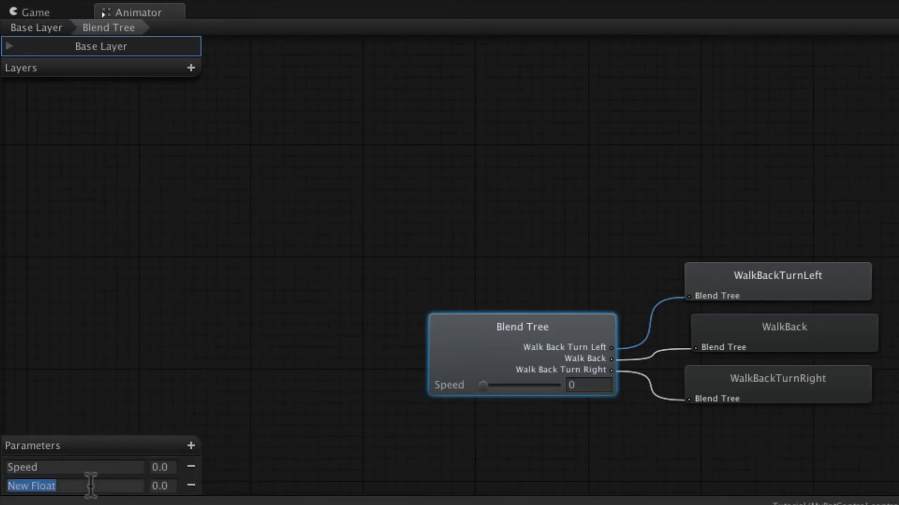
{"action": "type", "text": "Direction"}
{"action": "key", "text": "Return"}
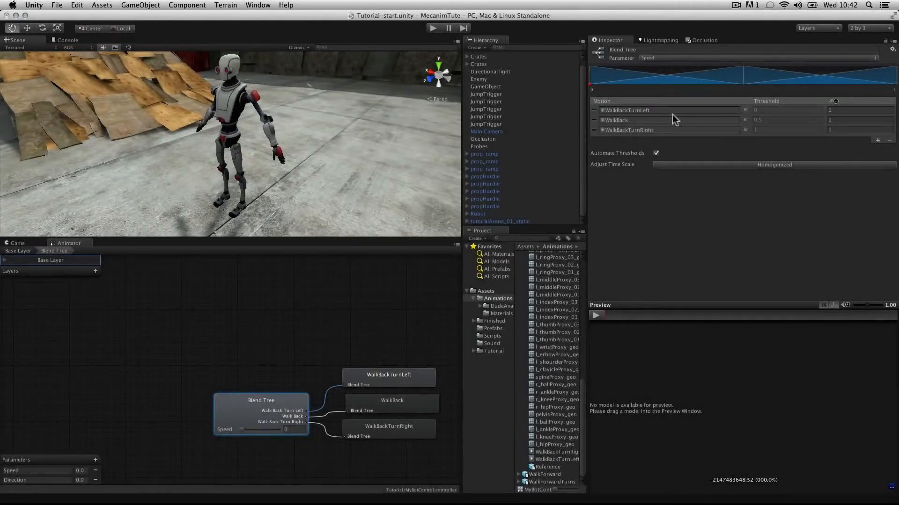
- Make Direction the blend tree's controlling parameter and set the lower end of its range to -1
{"action": "left_click", "coordinate": [687, 57]}
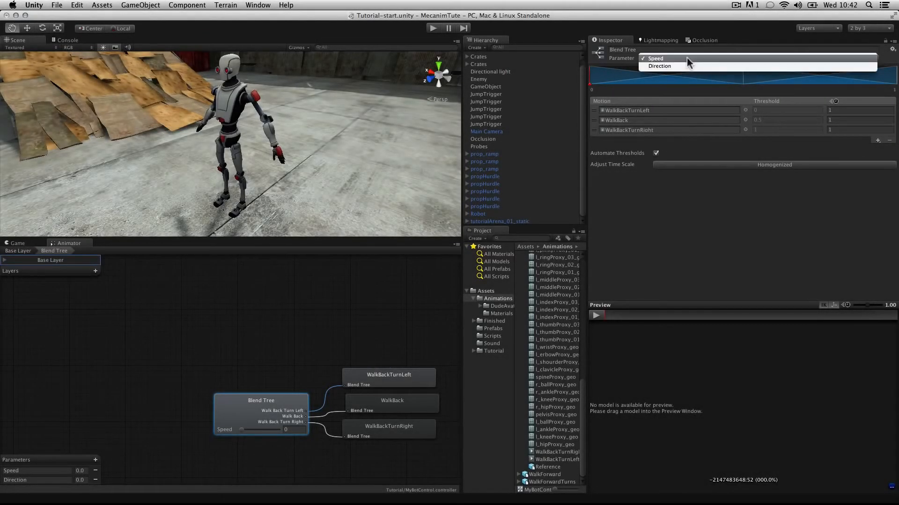
{"action": "left_click", "coordinate": [689, 65]}
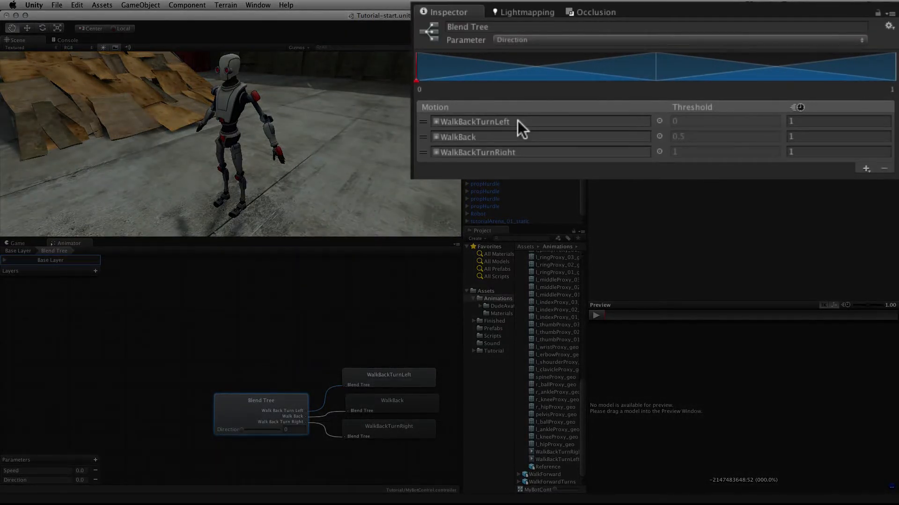
{"action": "left_click", "coordinate": [421, 89]}
{"action": "type", "text": "-1"}
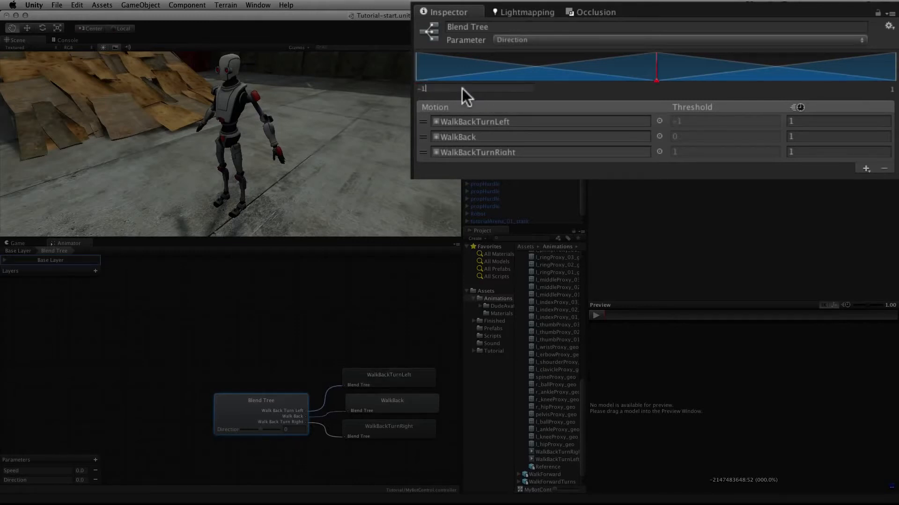
{"action": "key", "text": "Return"}
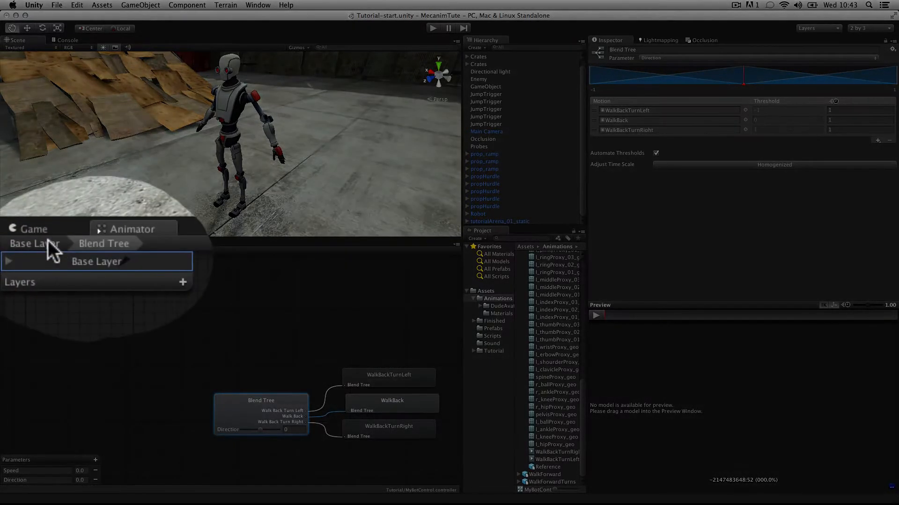
- Return to the Base Layer and make a transition from Idle to WalkBack
{"action": "left_click", "coordinate": [47, 243]}
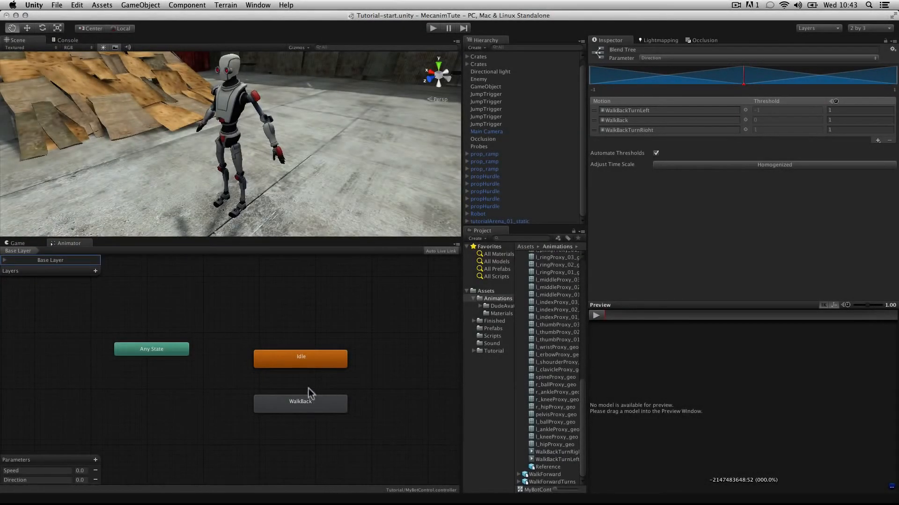
{"action": "right_click", "coordinate": [308, 364]}
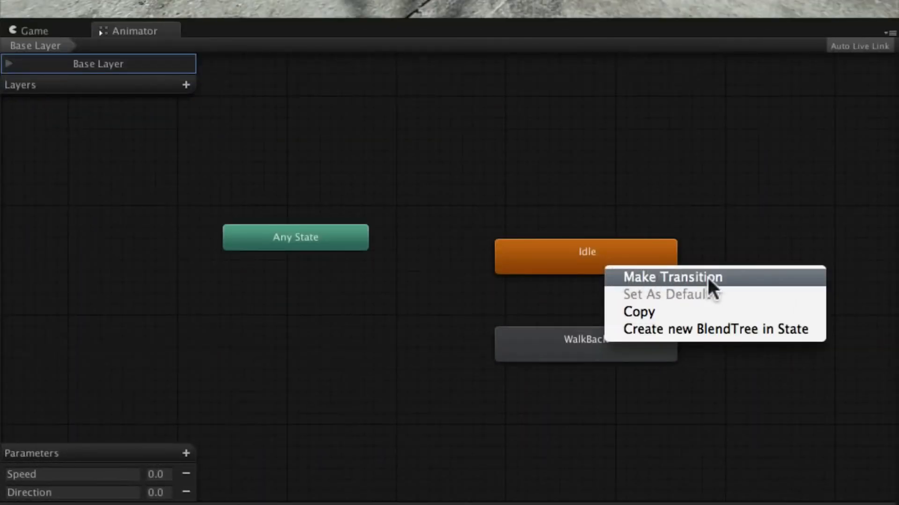
{"action": "left_click", "coordinate": [706, 277]}
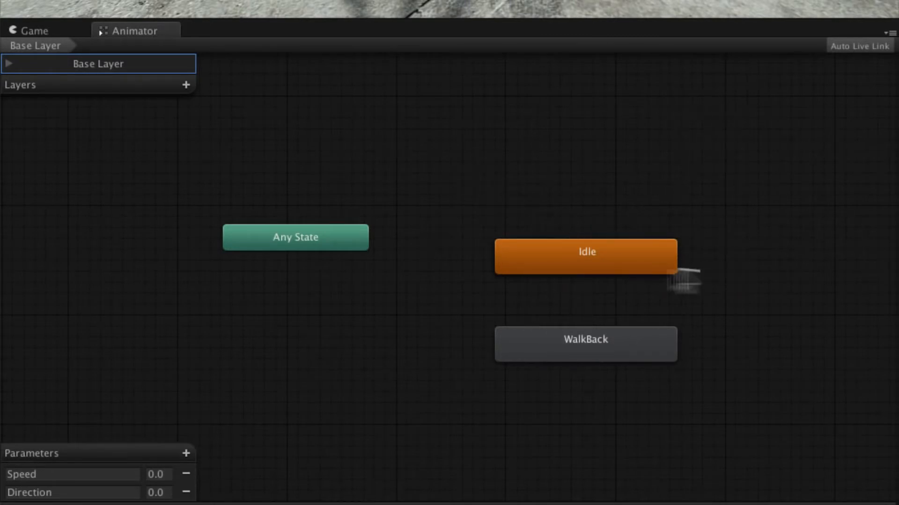
{"action": "left_click", "coordinate": [596, 351]}
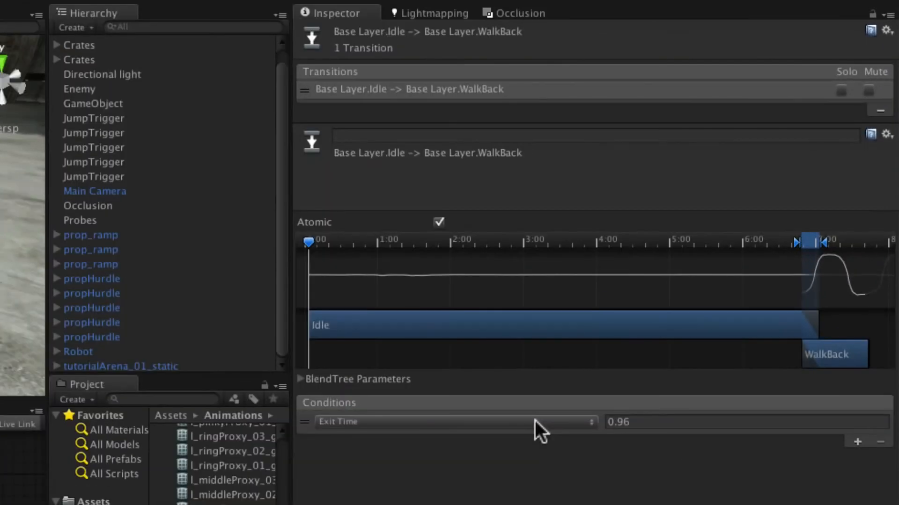
- Set the Idle-to-WalkBack transition's condition to Speed Less than -0.1
{"action": "left_click", "coordinate": [712, 250]}
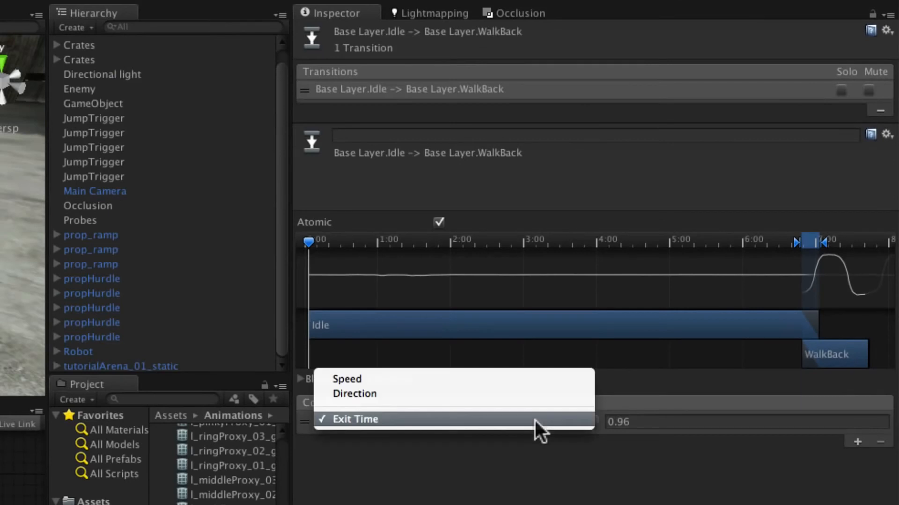
{"action": "left_click", "coordinate": [515, 379]}
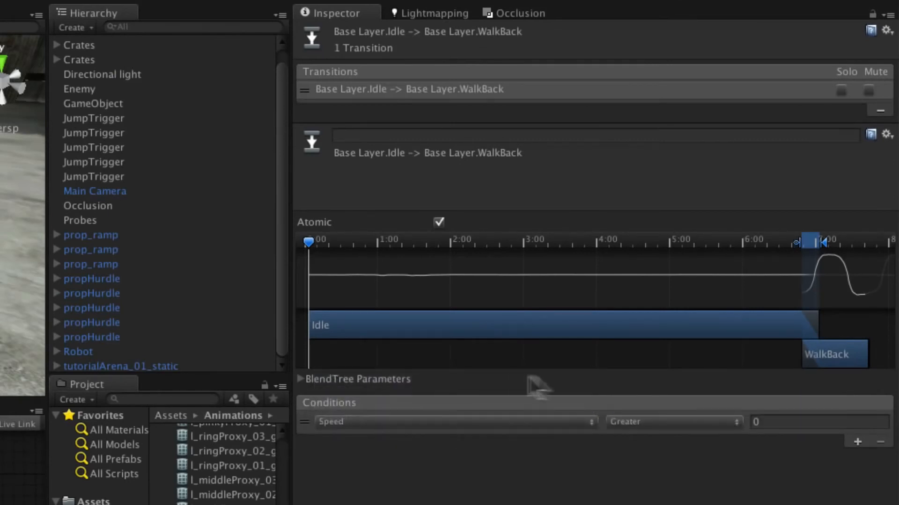
{"action": "left_click", "coordinate": [686, 420]}
{"action": "left_click", "coordinate": [686, 437]}
{"action": "left_click", "coordinate": [792, 418]}
{"action": "type", "text": "-0.1"}
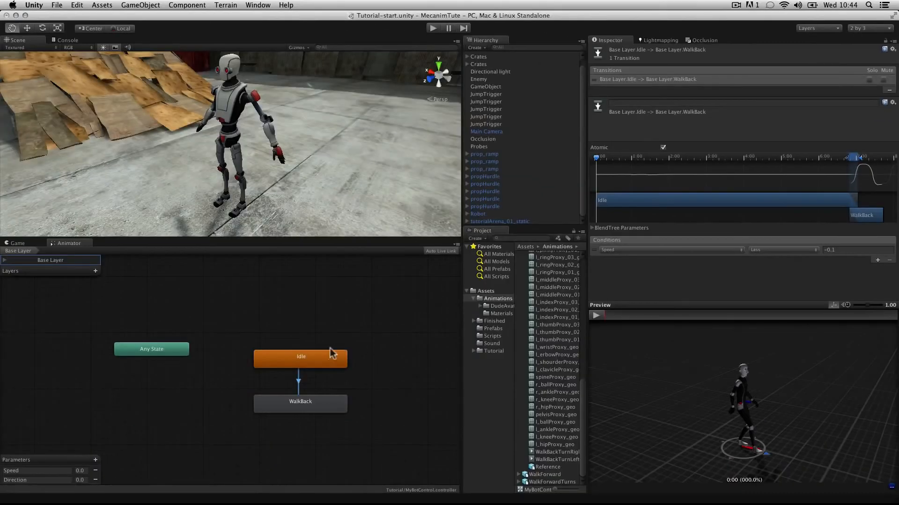
- Make a return transition from WalkBack to Idle
{"action": "right_click", "coordinate": [283, 405]}
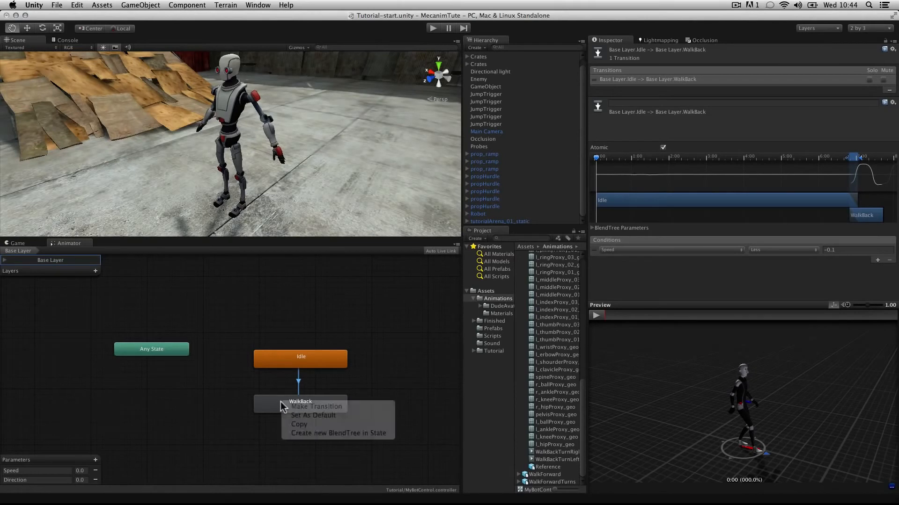
{"action": "left_click", "coordinate": [316, 406]}
{"action": "left_click", "coordinate": [276, 358]}
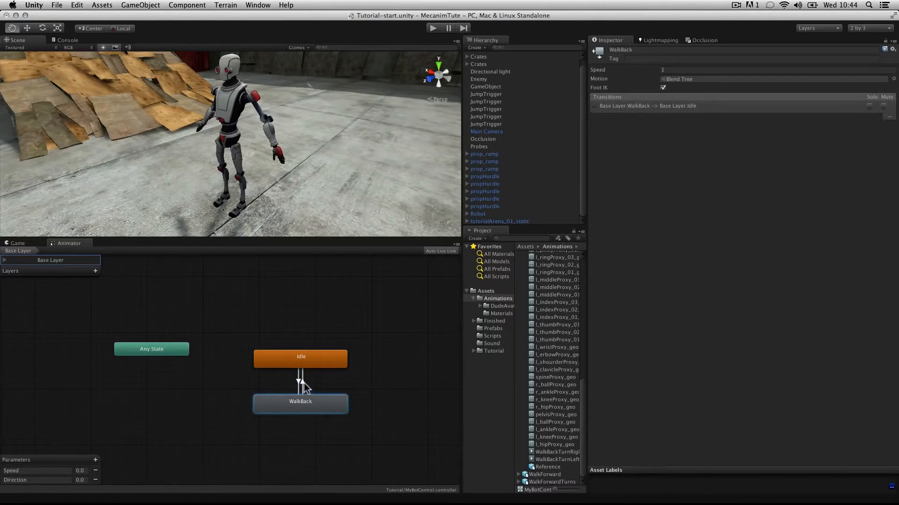
- Set the WalkBack-to-Idle transition's condition to Speed Greater than -0.1
{"action": "left_click", "coordinate": [302, 381]}
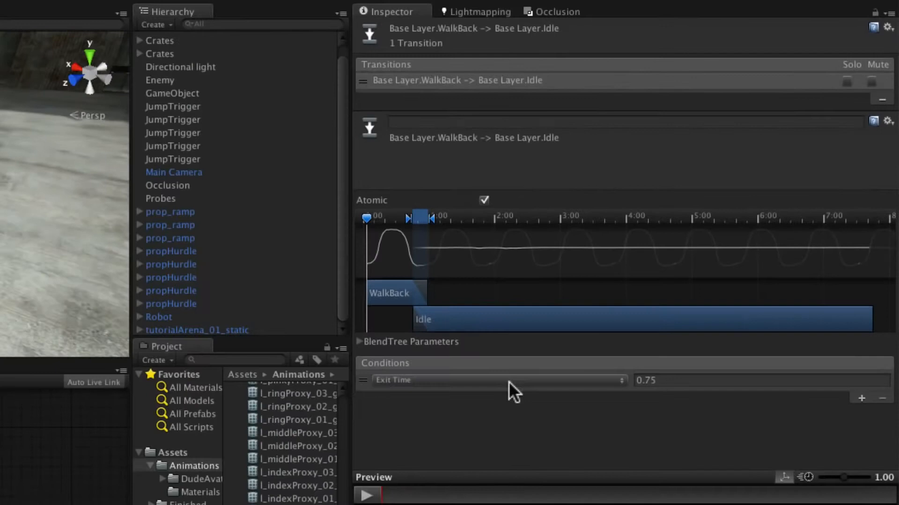
{"action": "left_click", "coordinate": [677, 250]}
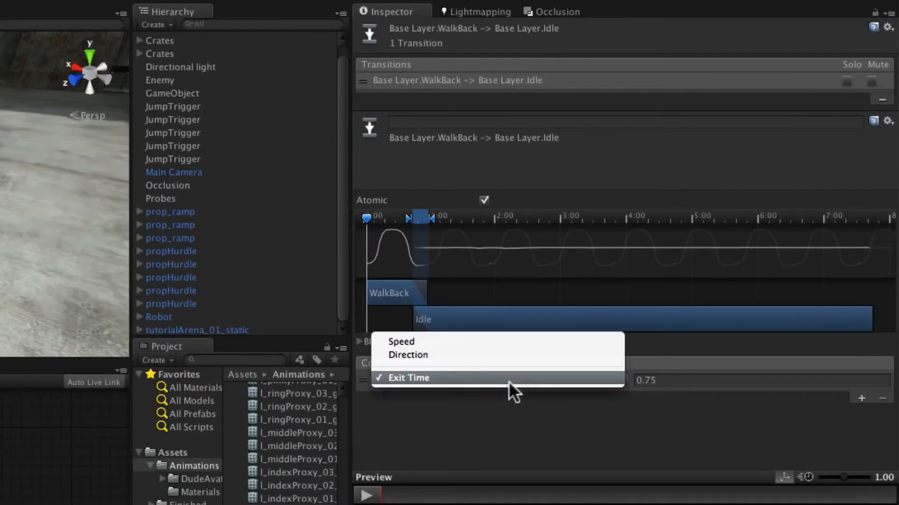
{"action": "left_click", "coordinate": [474, 342]}
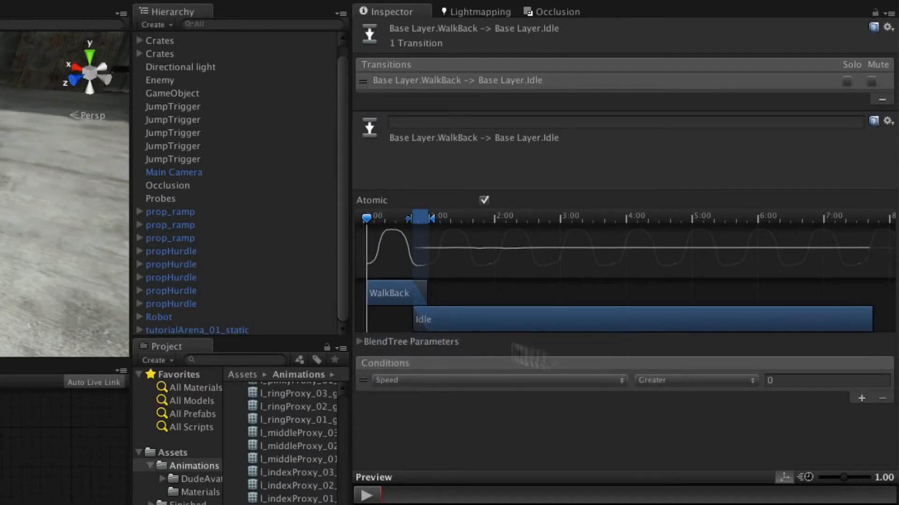
{"action": "left_click", "coordinate": [735, 377]}
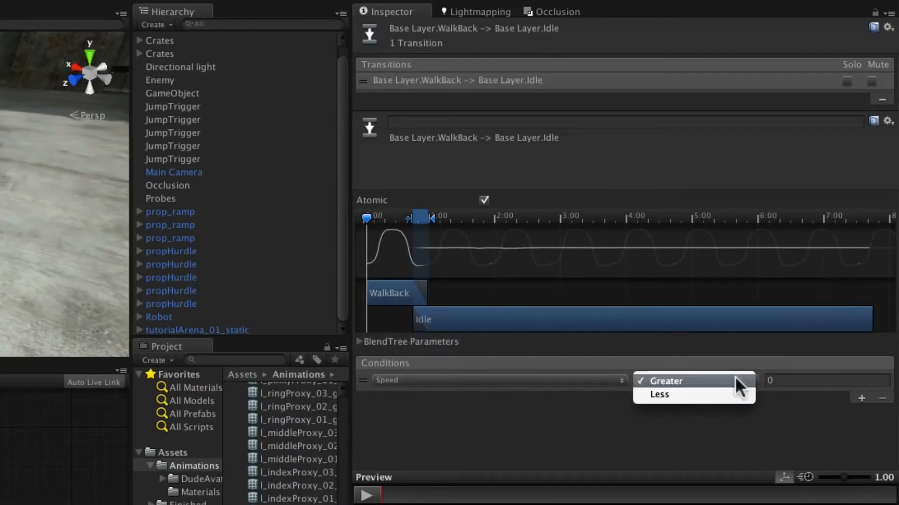
{"action": "left_click", "coordinate": [735, 381]}
{"action": "left_click", "coordinate": [791, 379]}
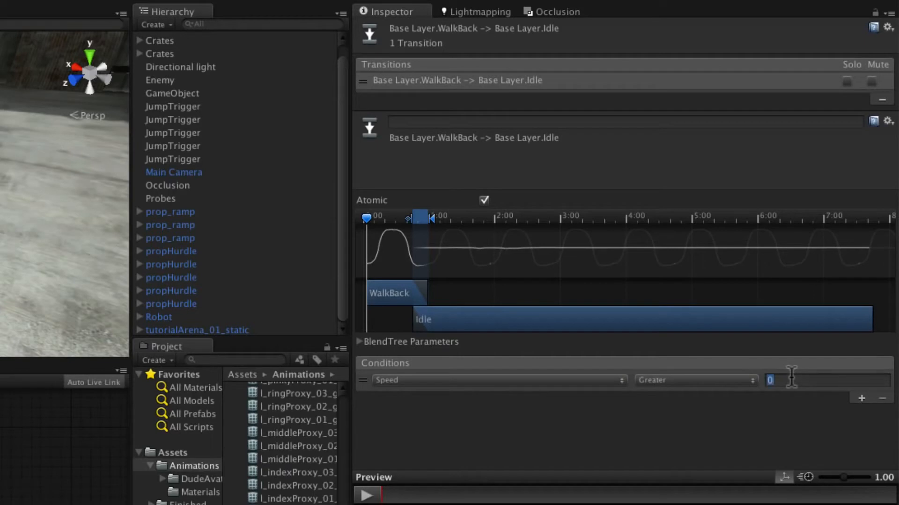
{"action": "type", "text": "-0.1"}
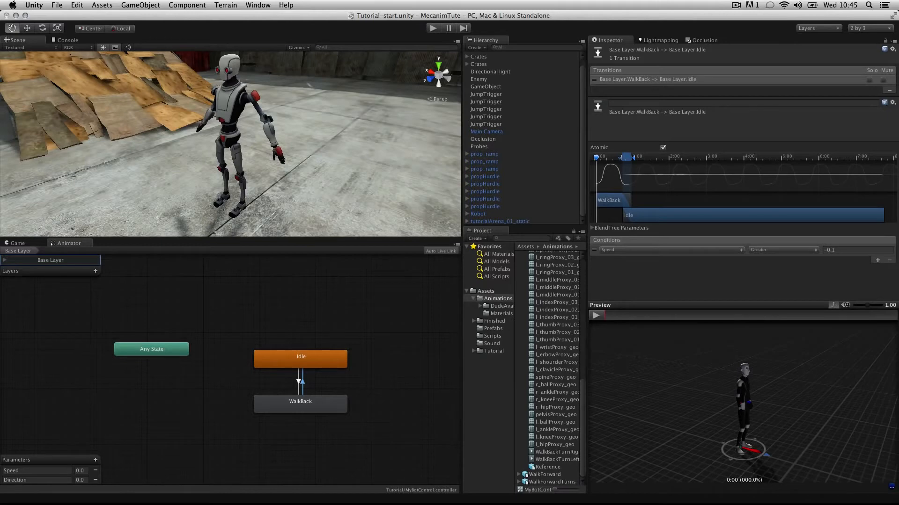
- Open the WalkBack blend tree and play its animation preview while trying the Direction value
{"action": "left_click", "coordinate": [300, 404]}
{"action": "double_click", "coordinate": [300, 404]}
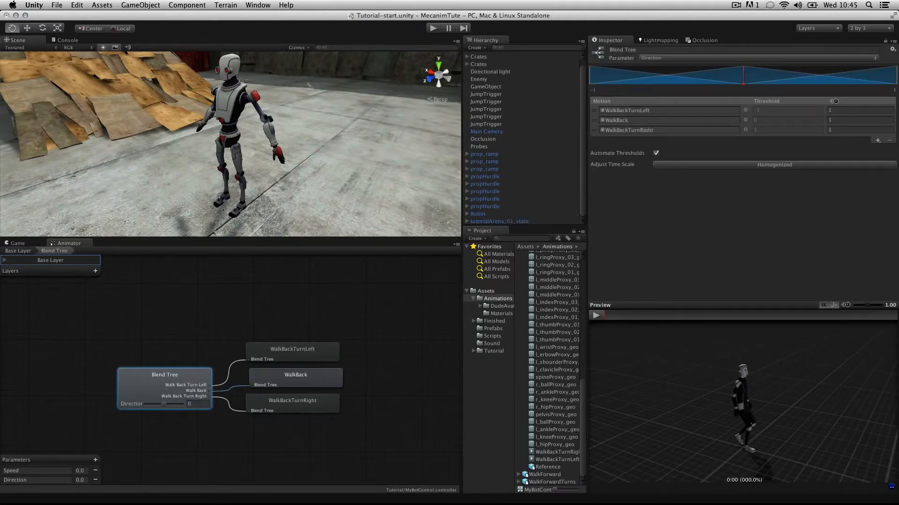
{"action": "left_click", "coordinate": [596, 316]}
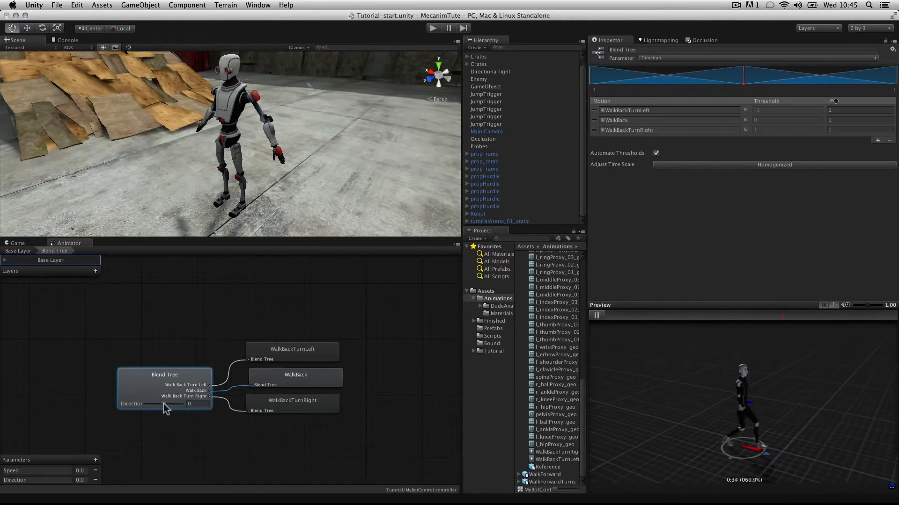
{"action": "mouse_move", "coordinate": [163, 403]}
{"action": "left_mouse_down"}
{"action": "mouse_move", "coordinate": [146, 403]}
{"action": "mouse_move", "coordinate": [206, 401]}
{"action": "mouse_move", "coordinate": [164, 403]}
{"action": "left_mouse_up"}
{"action": "left_click", "coordinate": [595, 317]}
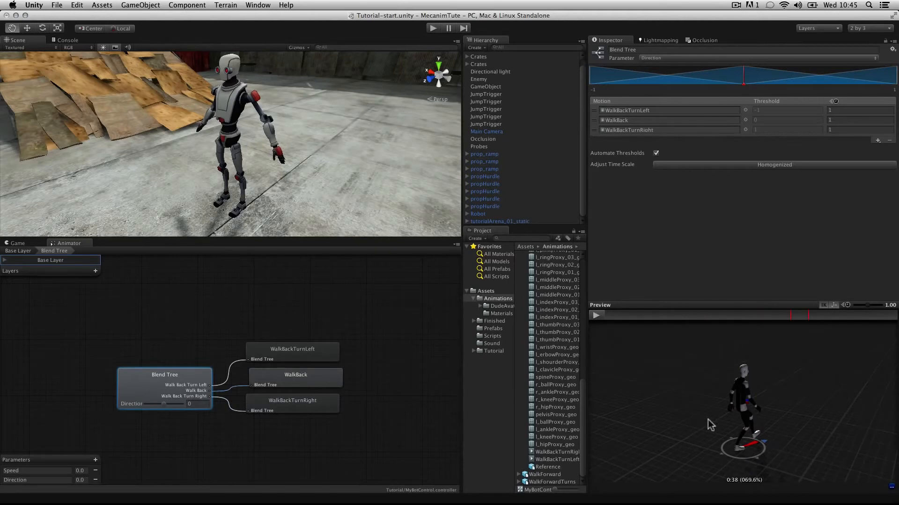
- Use the Robot model from the Tutorial folder as the character in the blend tree's preview
{"action": "left_click_drag", "start_coordinate": [582, 428], "coordinate": [585, 315]}
{"action": "left_click", "coordinate": [519, 318]}
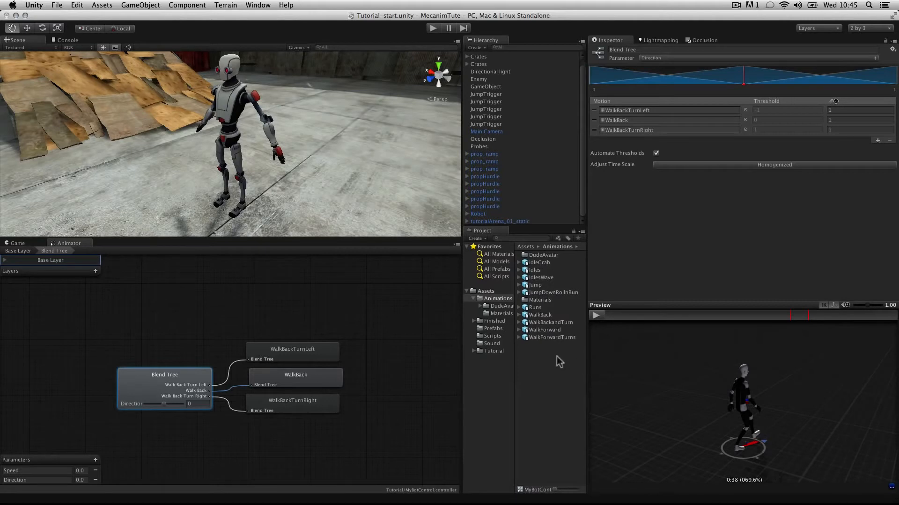
{"action": "left_click", "coordinate": [494, 351]}
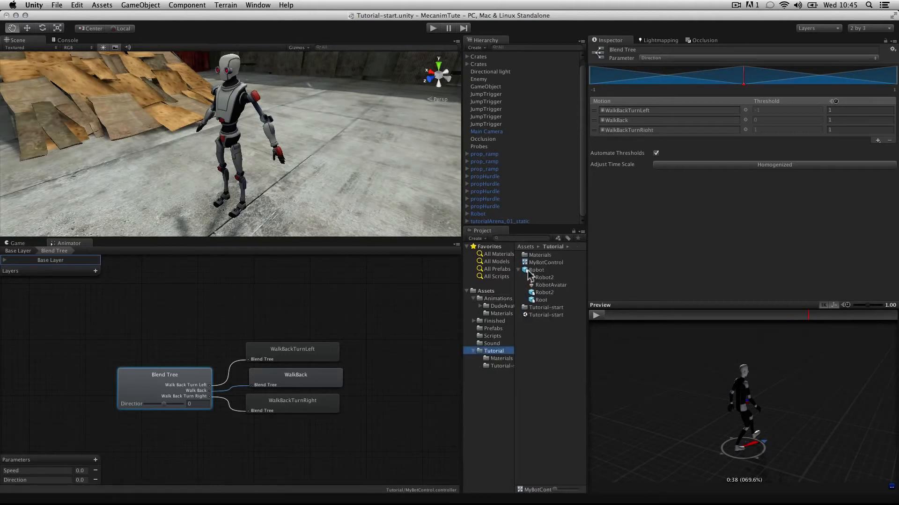
{"action": "left_click_drag", "start_coordinate": [534, 270], "coordinate": [657, 390]}
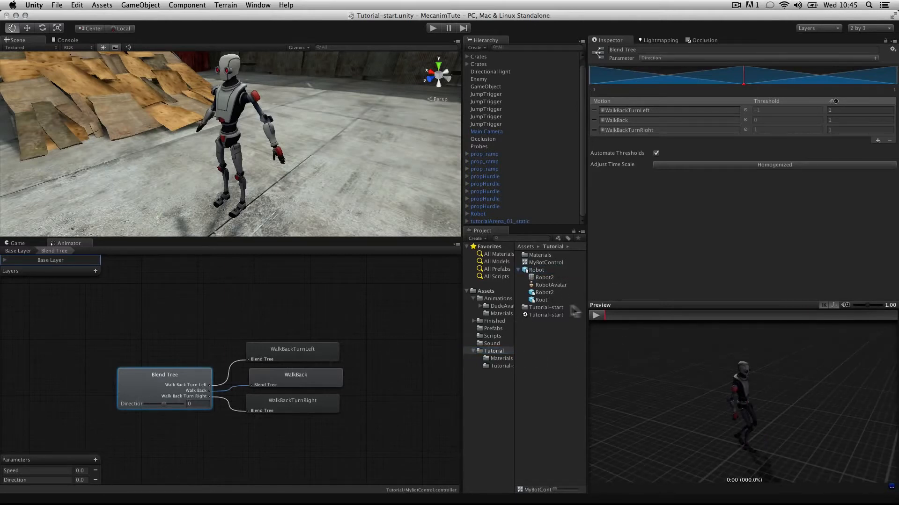
- Preview the backward walk on the robot while varying Direction, and save the scene
{"action": "left_click", "coordinate": [595, 315]}
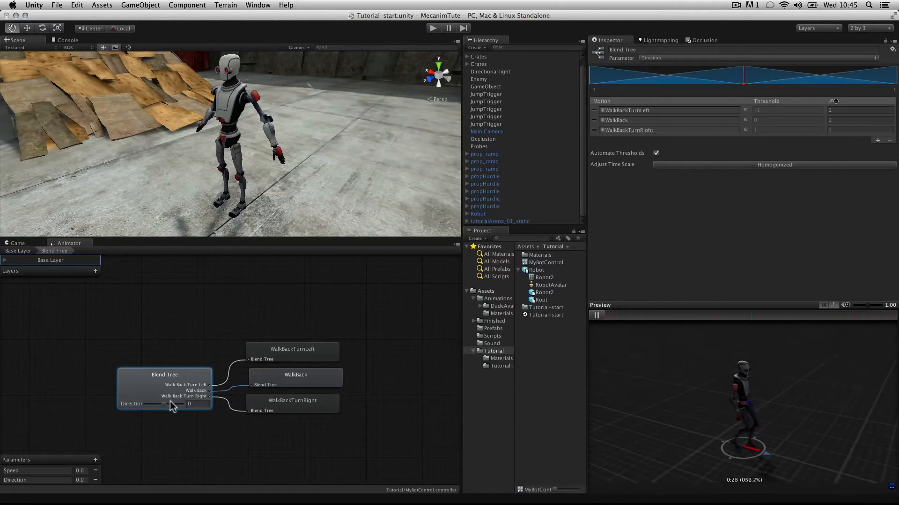
{"action": "mouse_move", "coordinate": [163, 403]}
{"action": "left_mouse_down"}
{"action": "mouse_move", "coordinate": [141, 404]}
{"action": "mouse_move", "coordinate": [150, 405]}
{"action": "left_mouse_up"}
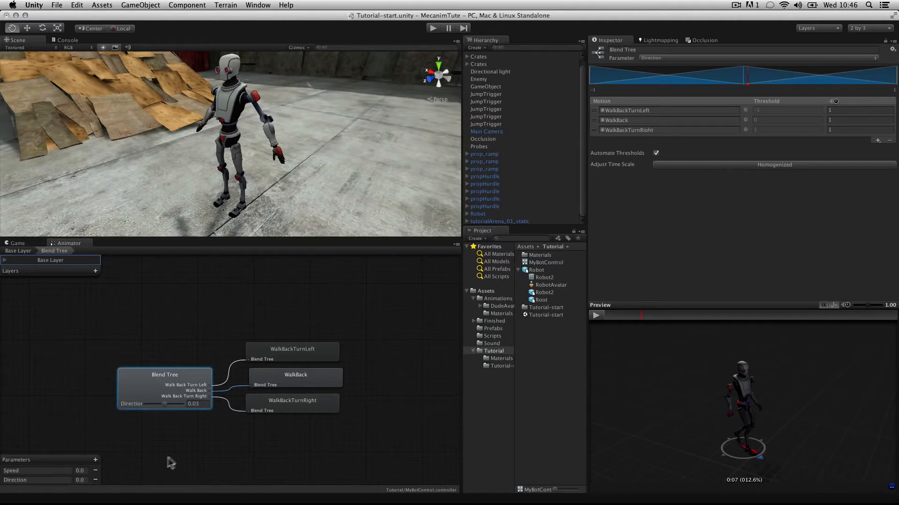
{"action": "key", "text": "super+s"}
- Add BotControlScript from the Scripts folder to the Robot object as a component
{"action": "left_click", "coordinate": [477, 214]}
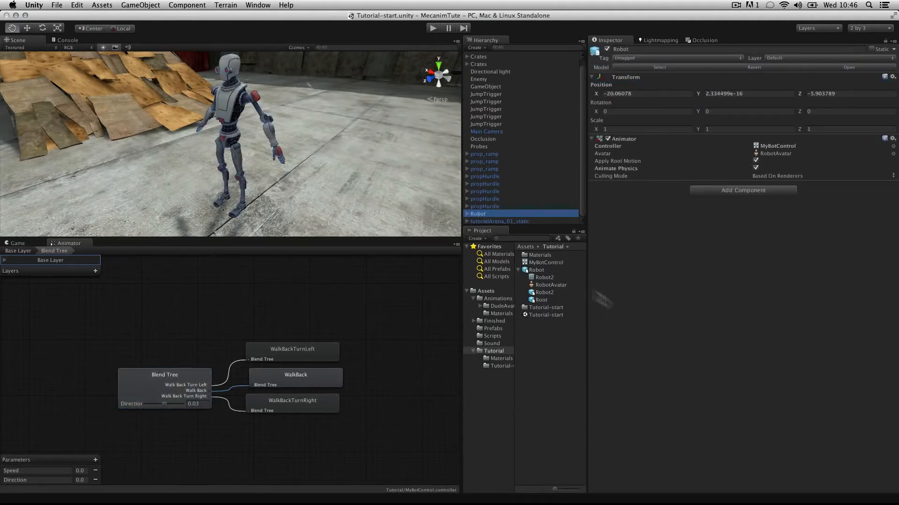
{"action": "left_click", "coordinate": [518, 270]}
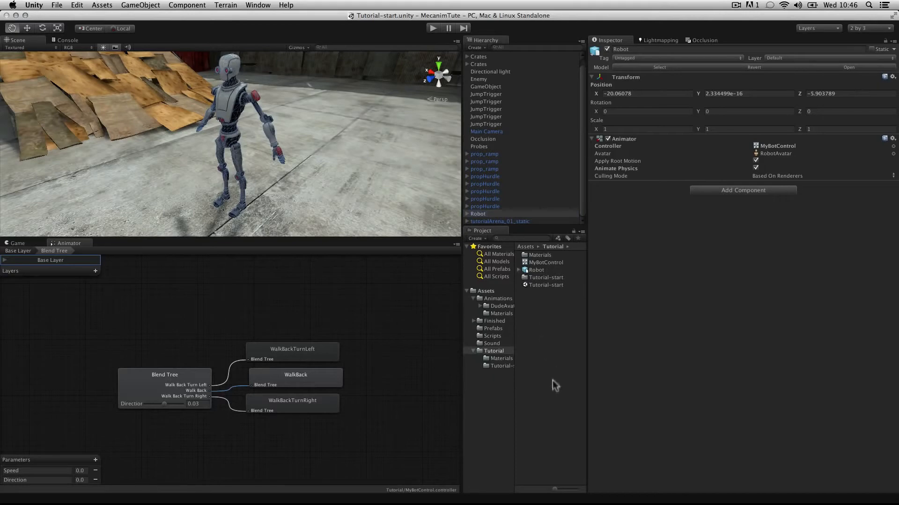
{"action": "left_click", "coordinate": [473, 351]}
{"action": "left_click", "coordinate": [485, 335]}
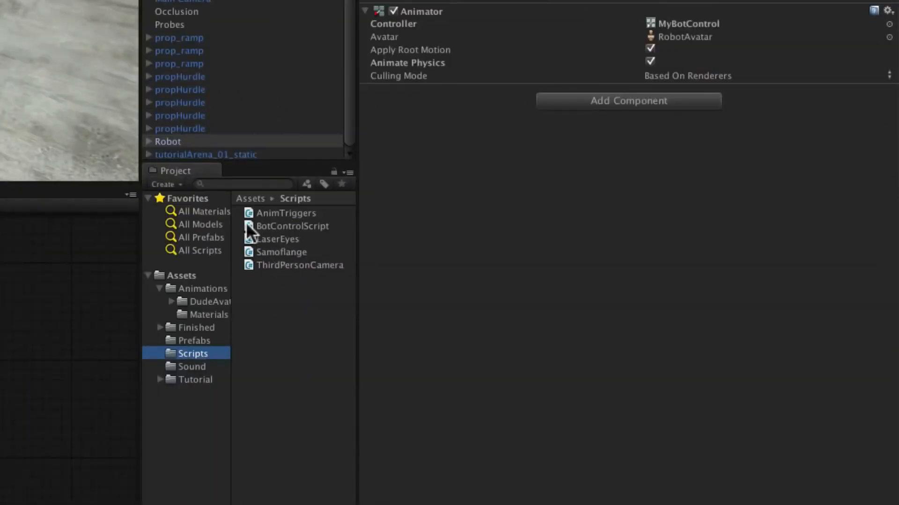
{"action": "left_click_drag", "start_coordinate": [247, 225], "coordinate": [549, 247]}
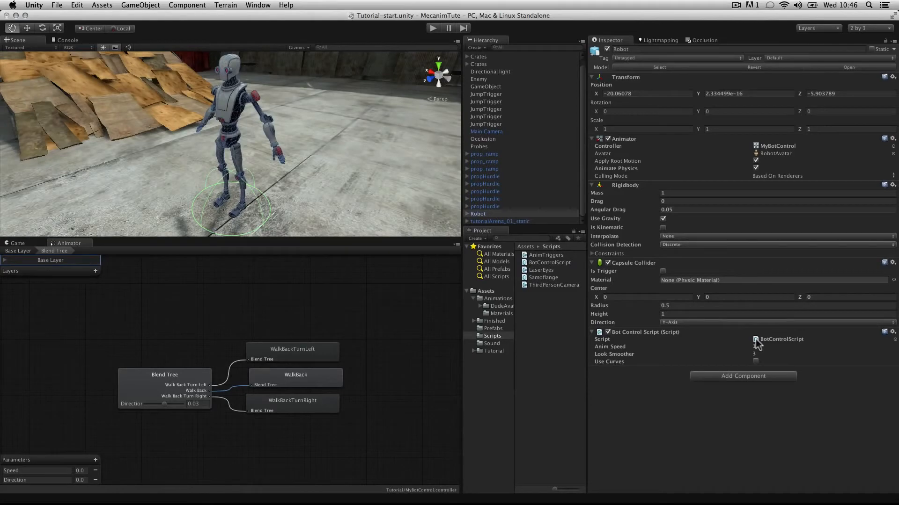
- Open BotControlScript's code and examine how FixedUpdate reads the Horizontal and Vertical axes and passes them to Direction and Speed
{"action": "double_click", "coordinate": [755, 339]}
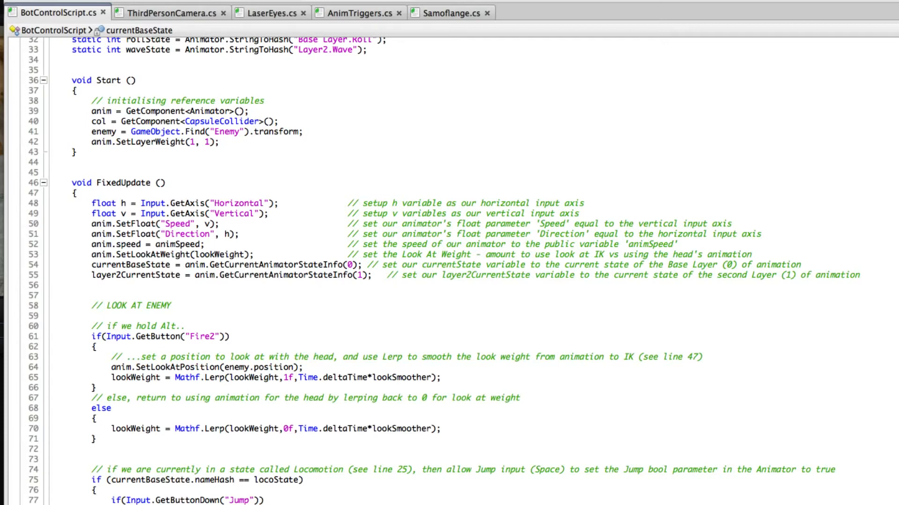
{"action": "scroll", "coordinate": [449, 271], "scroll_direction": "down", "scroll_amount": 2}
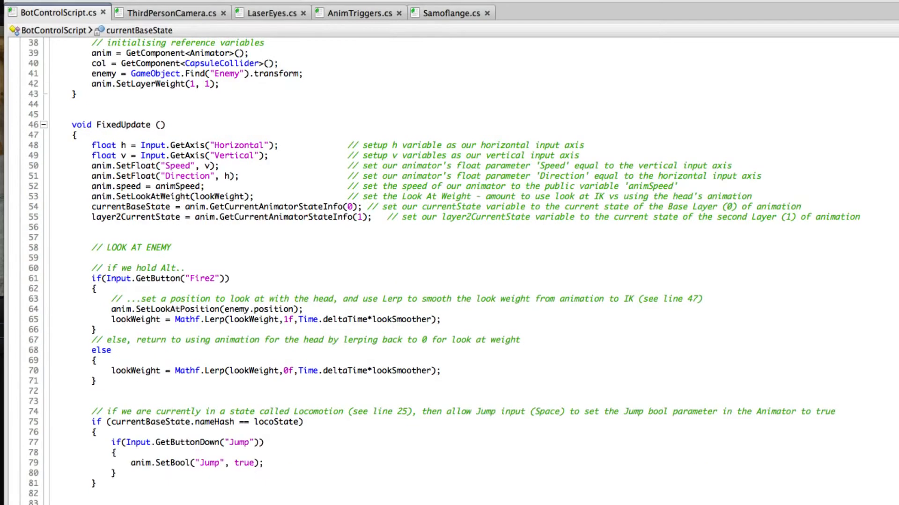
{"action": "scroll", "coordinate": [449, 271], "scroll_direction": "up", "scroll_amount": 1}
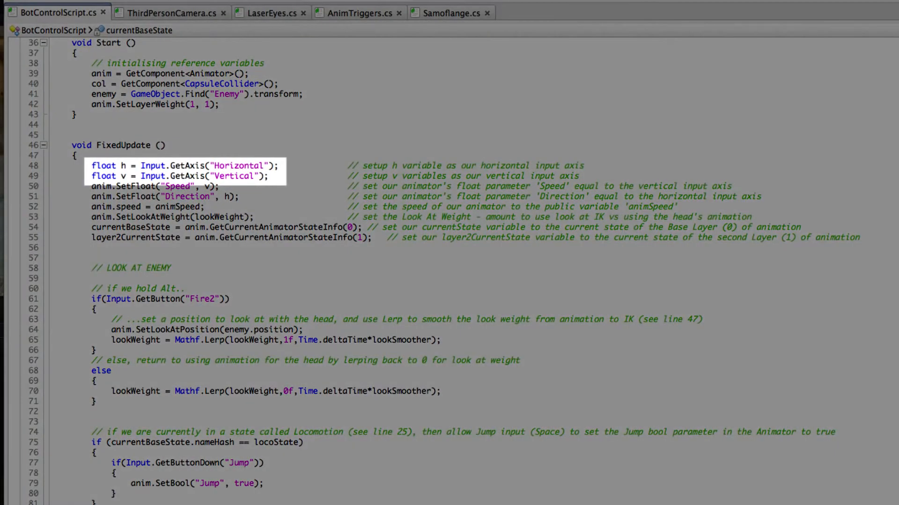
{"action": "left_click_drag", "start_coordinate": [92, 166], "coordinate": [281, 176]}
{"action": "left_click", "coordinate": [288, 176]}
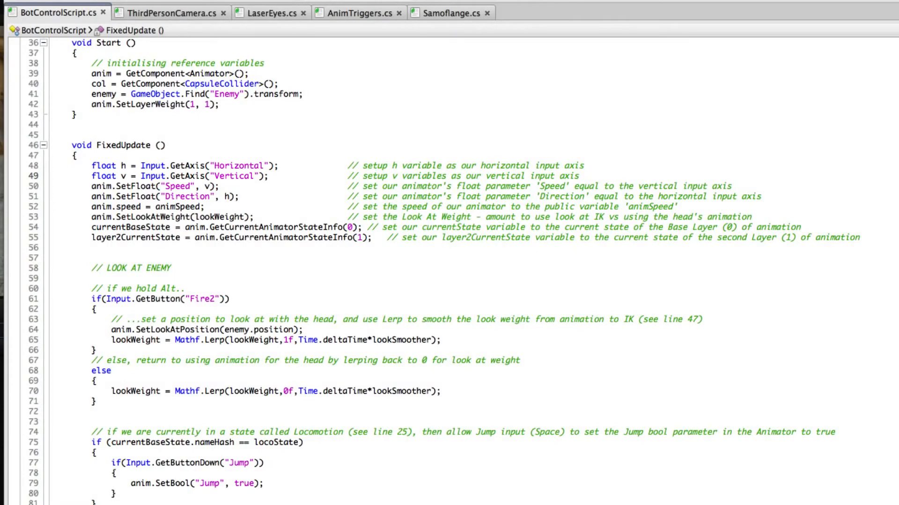
{"action": "double_click", "coordinate": [177, 186]}
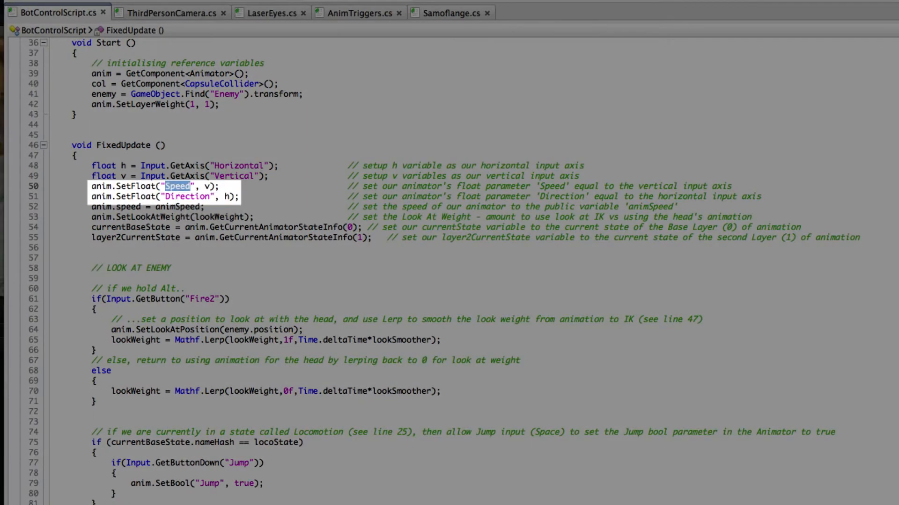
{"action": "left_click", "coordinate": [209, 186]}
{"action": "double_click", "coordinate": [227, 197]}
{"action": "left_click", "coordinate": [268, 196]}
- Examine the script's private Animator variable anim and its GetComponent assignment in the Start function
{"action": "scroll", "coordinate": [449, 271], "scroll_direction": "up", "scroll_amount": 8}
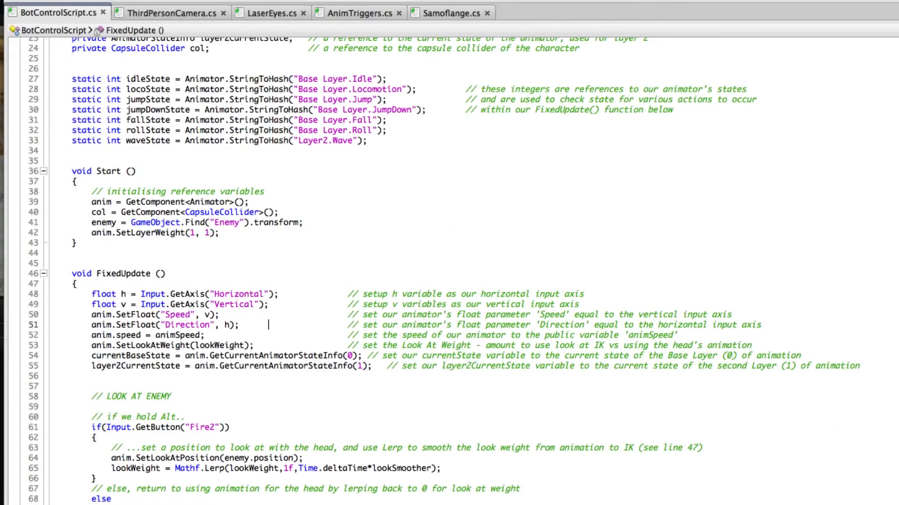
{"action": "scroll", "coordinate": [269, 453], "scroll_direction": "up", "scroll_amount": 2}
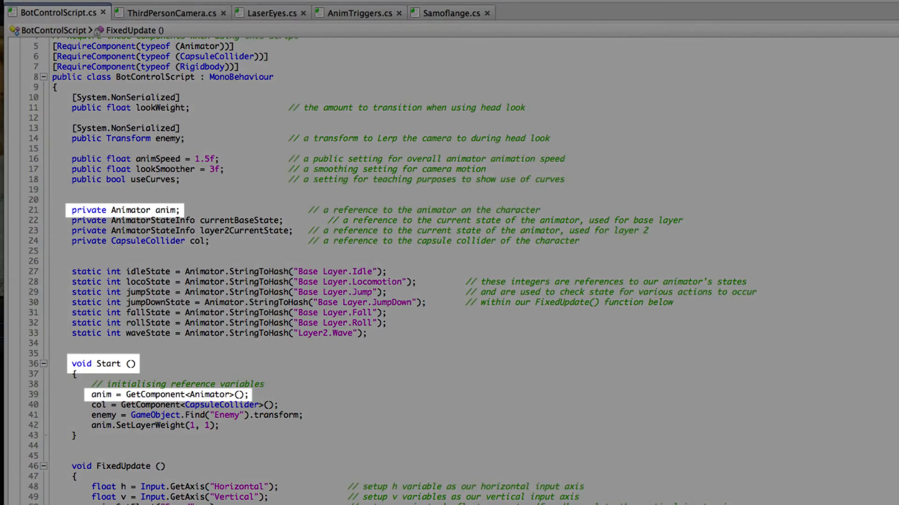
{"action": "left_click_drag", "start_coordinate": [189, 211], "coordinate": [71, 210]}
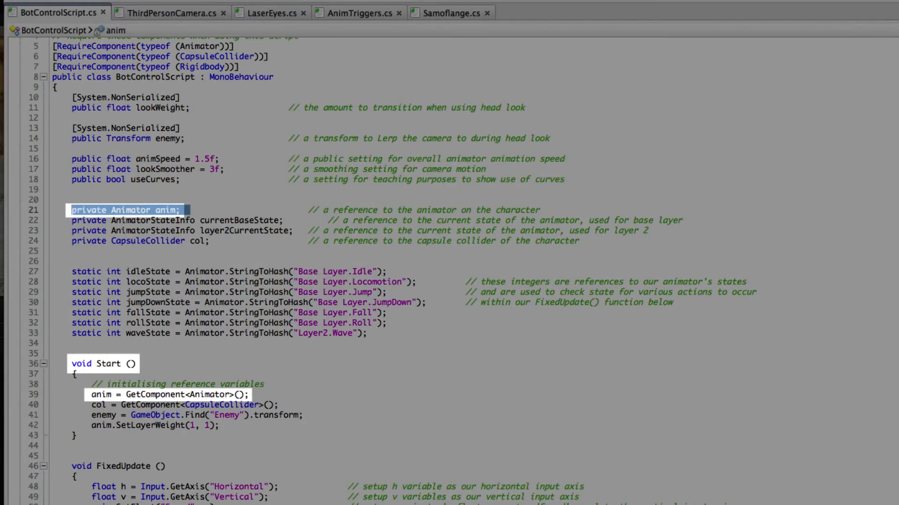
{"action": "left_click", "coordinate": [190, 210]}
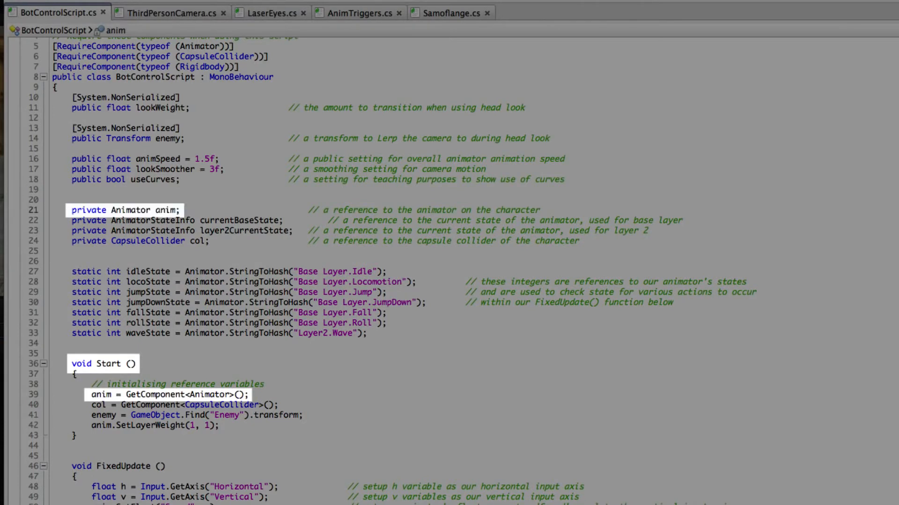
{"action": "left_click_drag", "start_coordinate": [269, 395], "coordinate": [126, 394]}
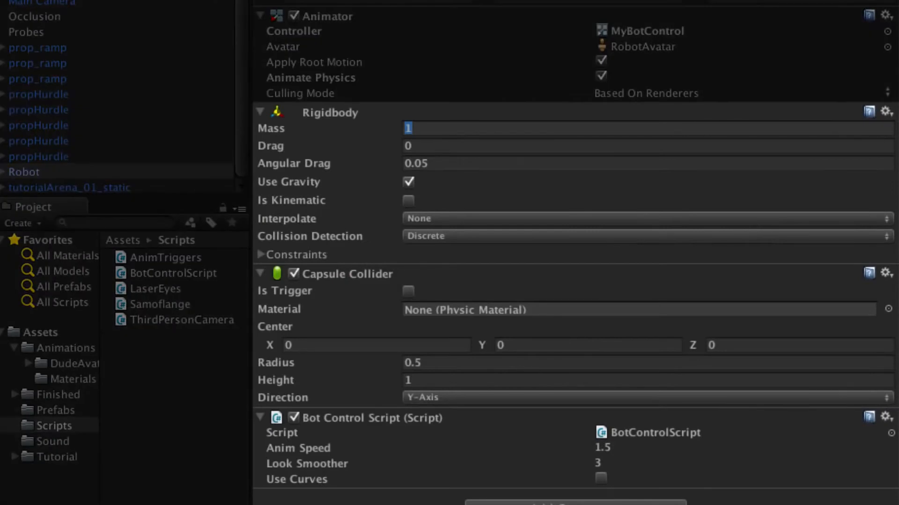
- Set the Robot's Rigidbody mass to 60 and freeze its rotation on X, Y and Z
{"action": "type", "text": "60"}
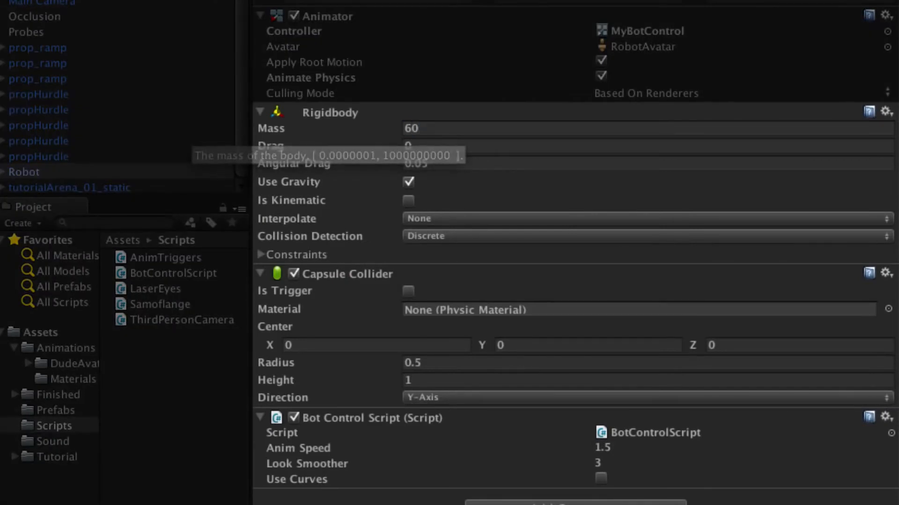
{"action": "left_click", "coordinate": [261, 254]}
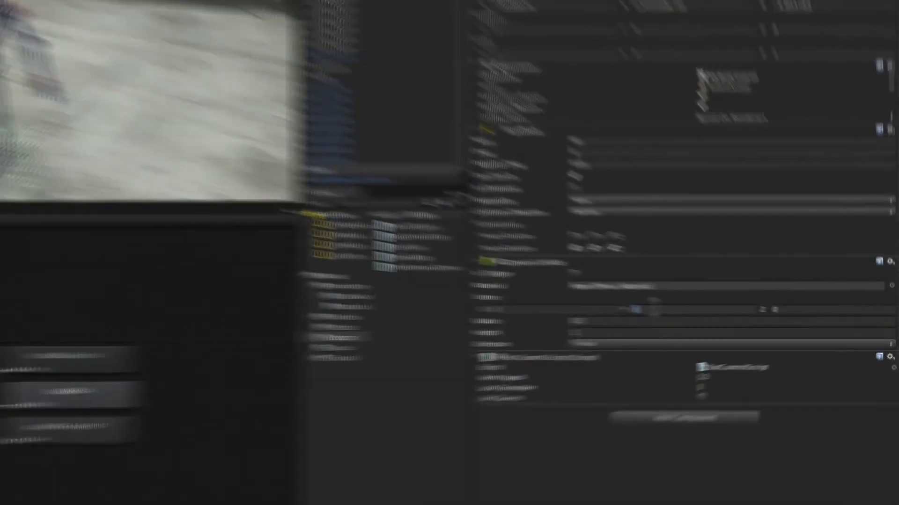
- Fit the Capsule Collider to the robot with centre Y 1, height 2 and radius 0.3
{"action": "left_click", "coordinate": [511, 295]}
{"action": "type", "text": "1"}
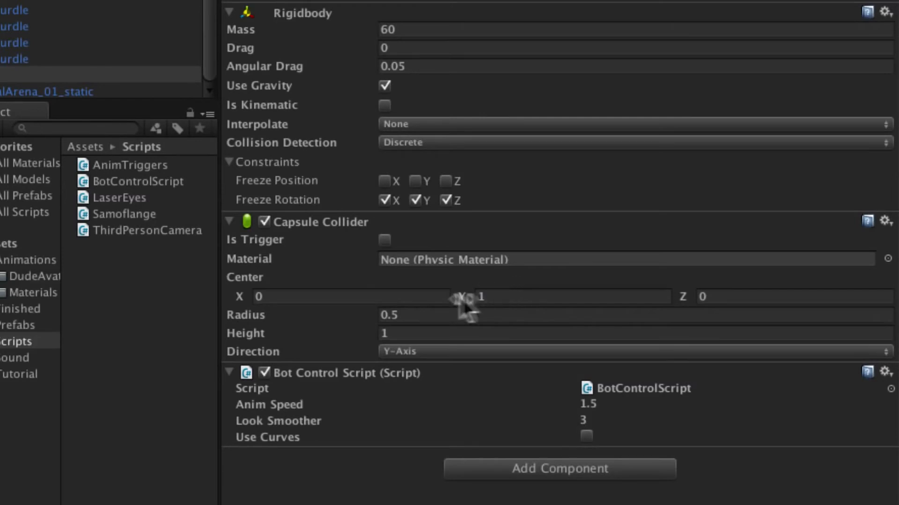
{"action": "left_click", "coordinate": [418, 331]}
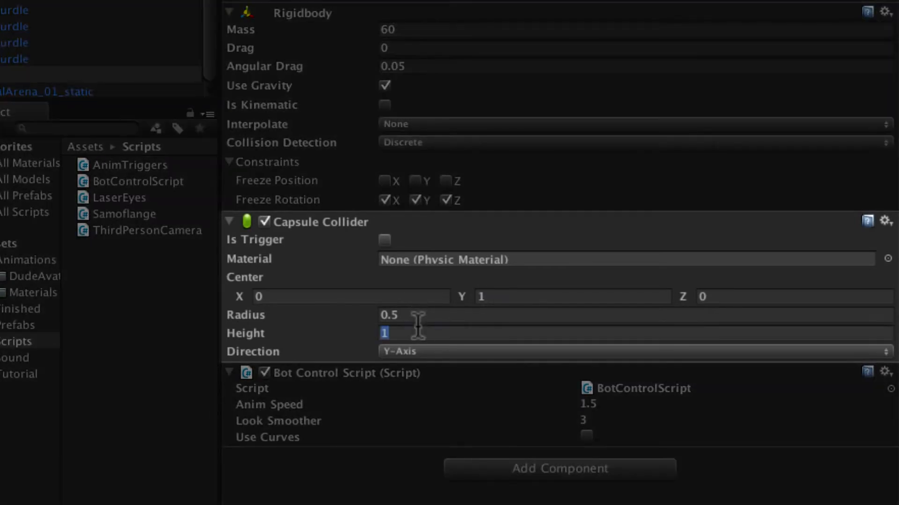
{"action": "type", "text": "2"}
{"action": "left_click", "coordinate": [418, 313]}
{"action": "key", "text": "BackSpace"}
{"action": "type", "text": "3"}
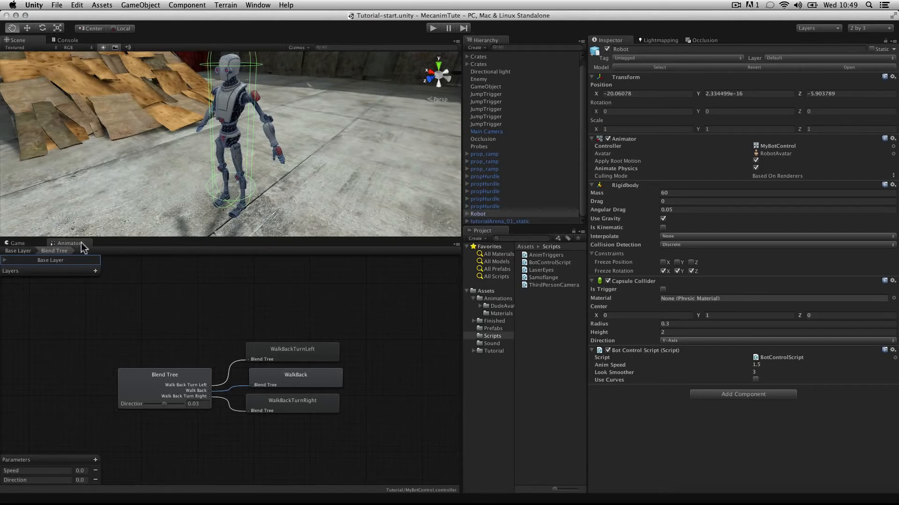
- Dock the Animator view alongside Scene and Console above the Game view, and return it to the Base Layer
{"action": "left_click_drag", "start_coordinate": [83, 247], "coordinate": [97, 38]}
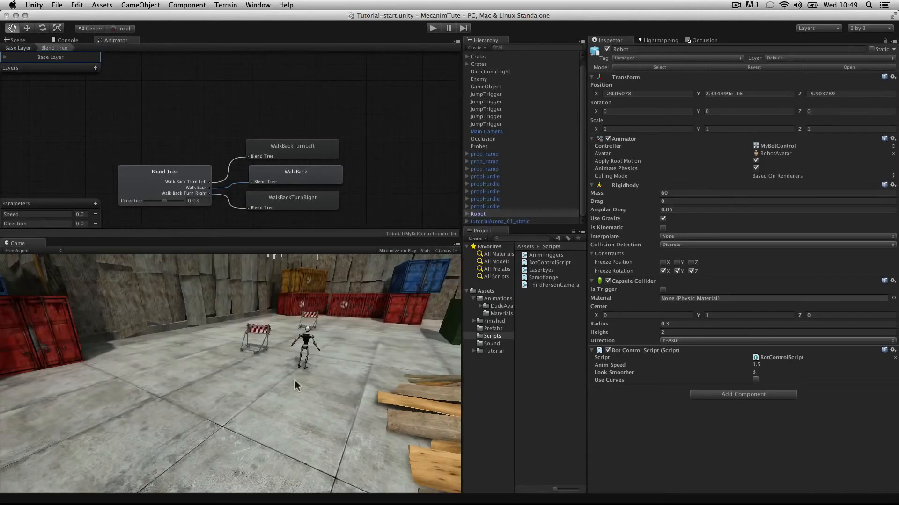
{"action": "left_click", "coordinate": [16, 48]}
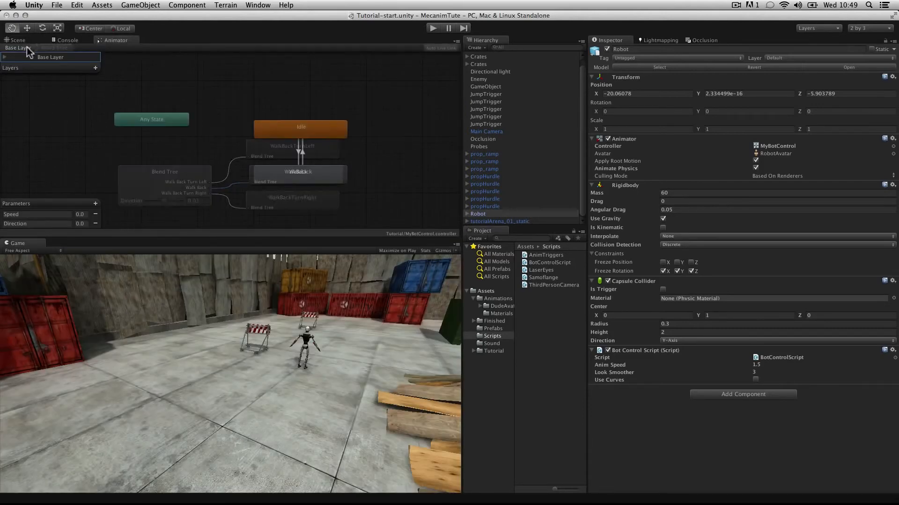
- Start play mode and walk the robot backwards with a right turn to test the controls
{"action": "left_click", "coordinate": [432, 28]}
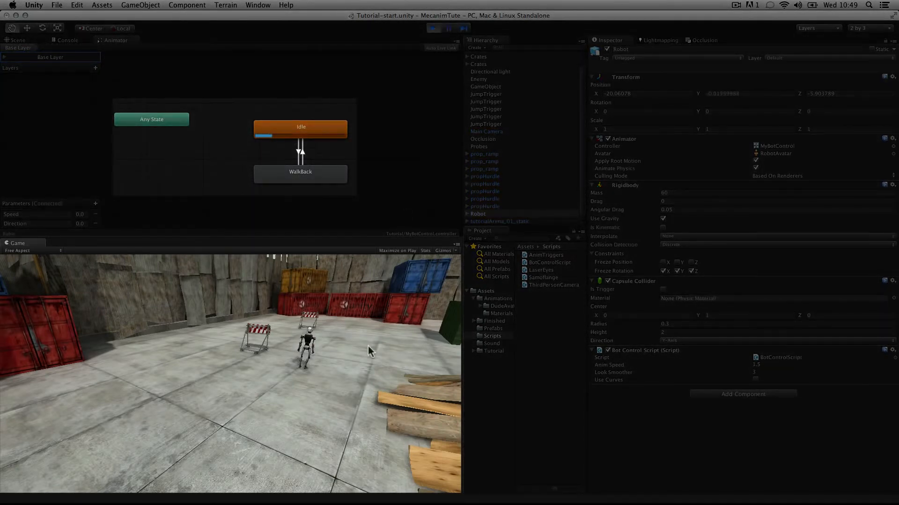
{"action": "key", "text": "Down"}
{"action": "key", "text": "Right"}
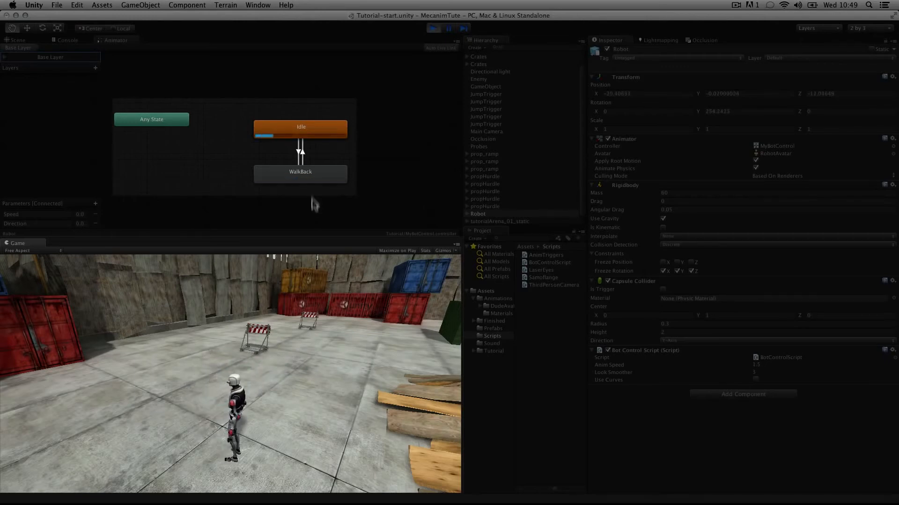
- Open the WalkBack blend tree during play and steer the robot backwards left and right to examine the blending
{"action": "left_click", "coordinate": [307, 177]}
{"action": "double_click", "coordinate": [307, 173]}
{"action": "left_click", "coordinate": [305, 319]}
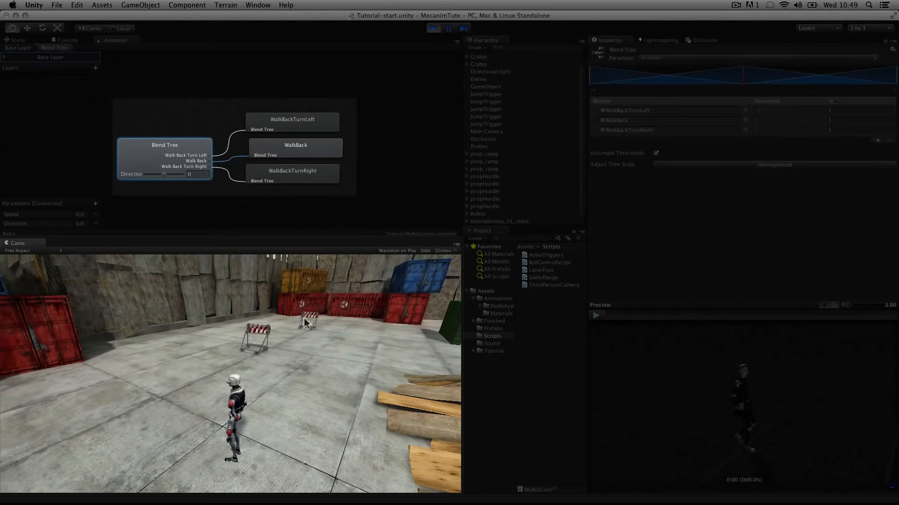
{"action": "key", "text": "Down"}
{"action": "key", "text": "Left"}
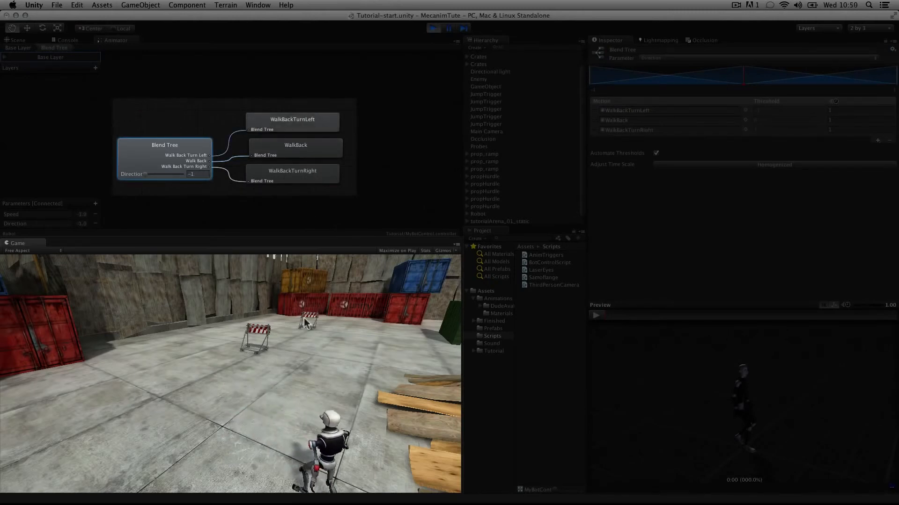
{"action": "key", "text": "Down"}
{"action": "key", "text": "Right"}
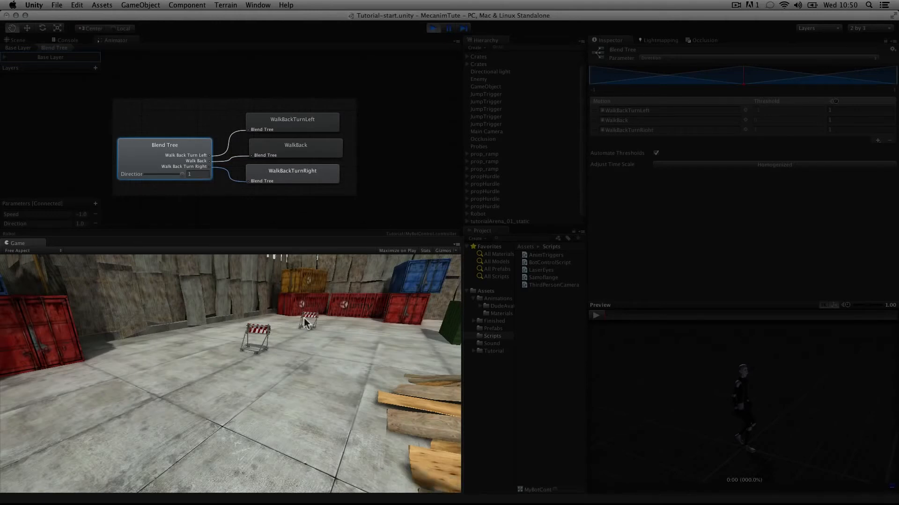
{"action": "key", "text": "Left"}
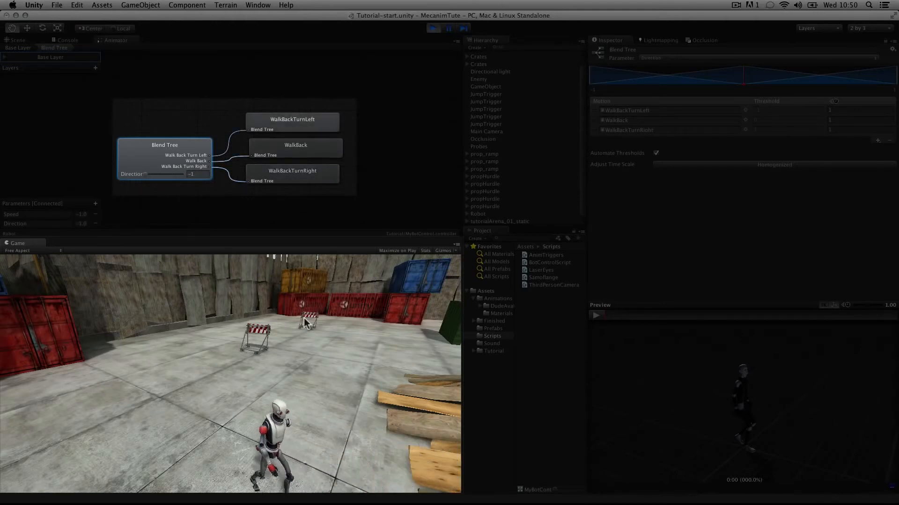
{"action": "key", "text": "Right"}
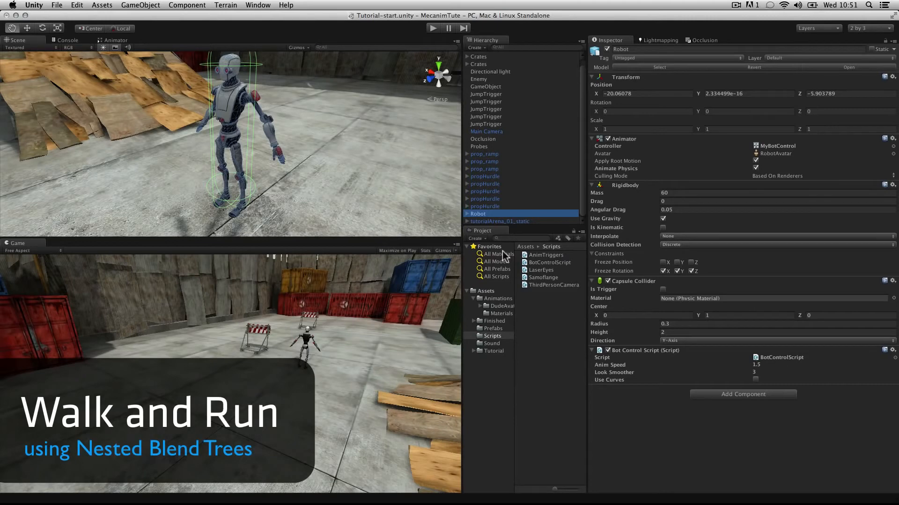
- Create a state from a new blend tree above Idle in the Base Layer and name it Locomotion
{"action": "left_click", "coordinate": [115, 41]}
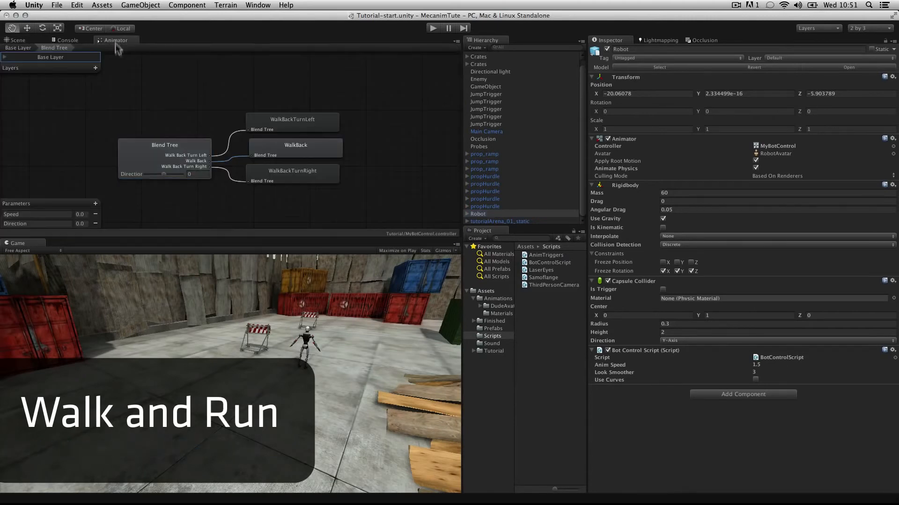
{"action": "left_click", "coordinate": [28, 47]}
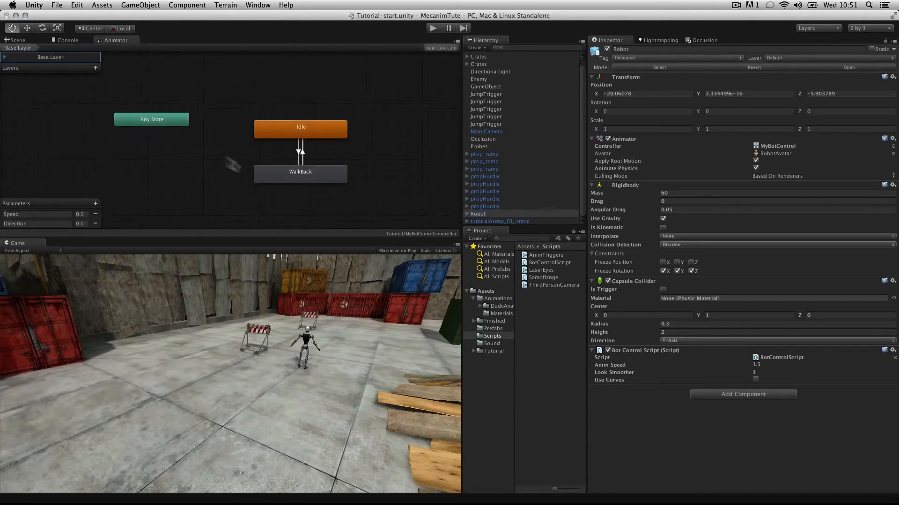
{"action": "left_click_drag", "start_coordinate": [324, 96], "coordinate": [314, 121], "text": "alt"}
{"action": "left_click", "coordinate": [294, 108]}
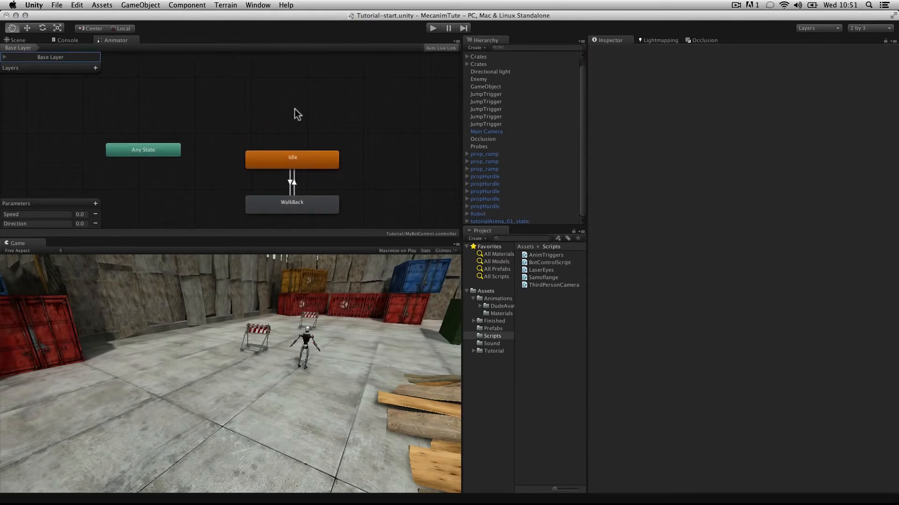
{"action": "right_click", "coordinate": [294, 108]}
{"action": "mouse_move", "coordinate": [347, 113]}
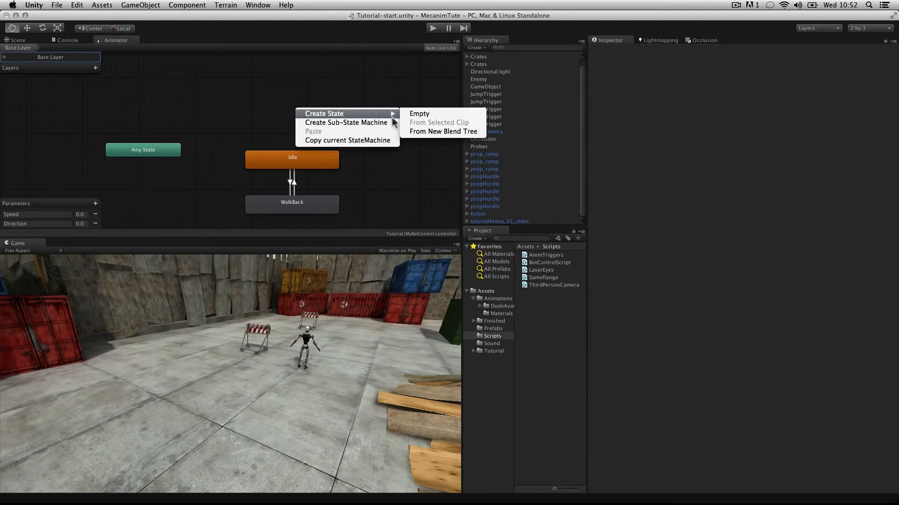
{"action": "left_click", "coordinate": [433, 132]}
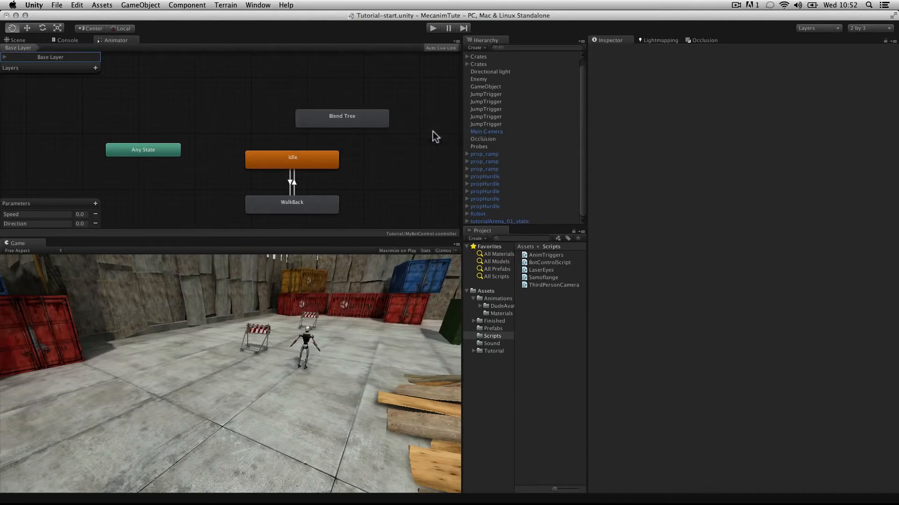
{"action": "left_click_drag", "start_coordinate": [381, 118], "coordinate": [330, 119]}
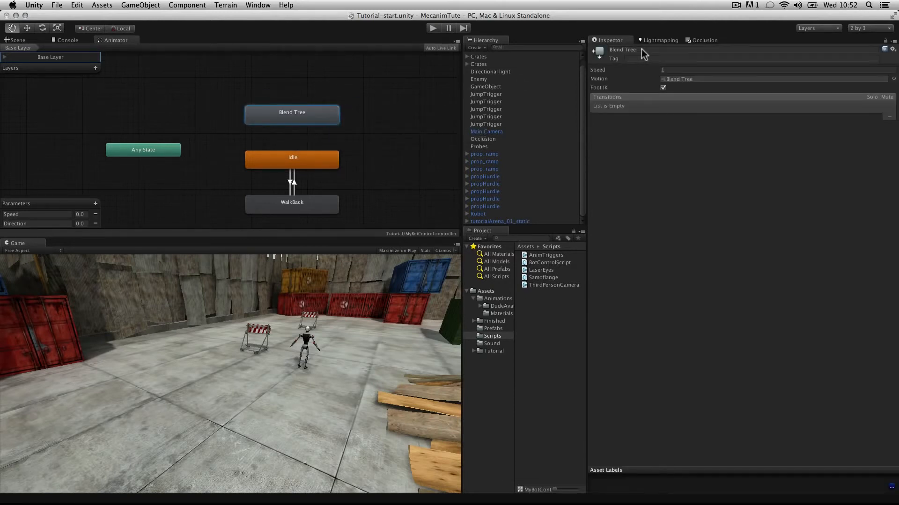
{"action": "left_click", "coordinate": [642, 50]}
{"action": "type", "text": "Locomotion"}
- Open the Locomotion state's blend tree and add two nested blend trees as its motions
{"action": "double_click", "coordinate": [306, 119]}
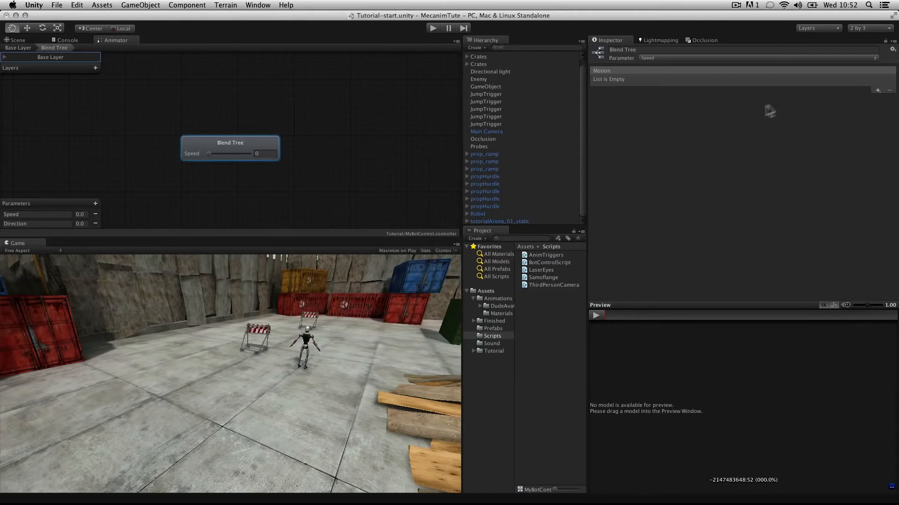
{"action": "left_click", "coordinate": [878, 90]}
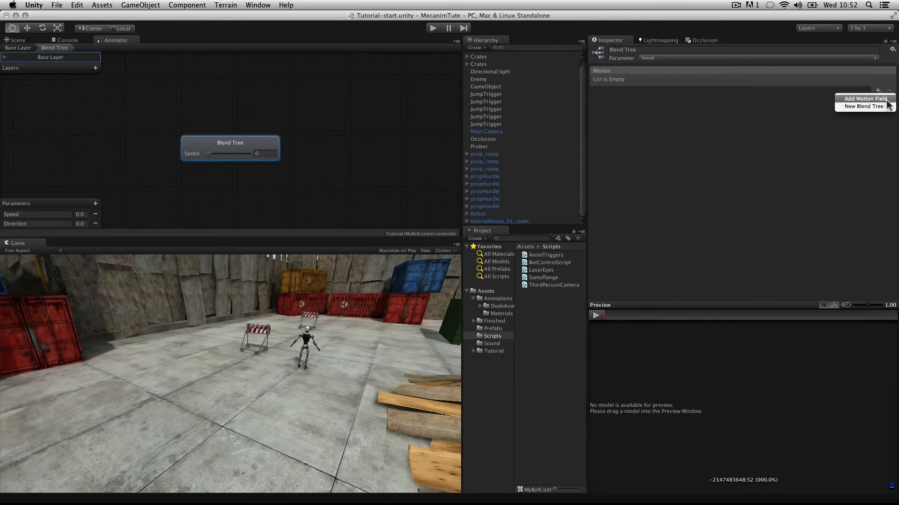
{"action": "left_click", "coordinate": [886, 106]}
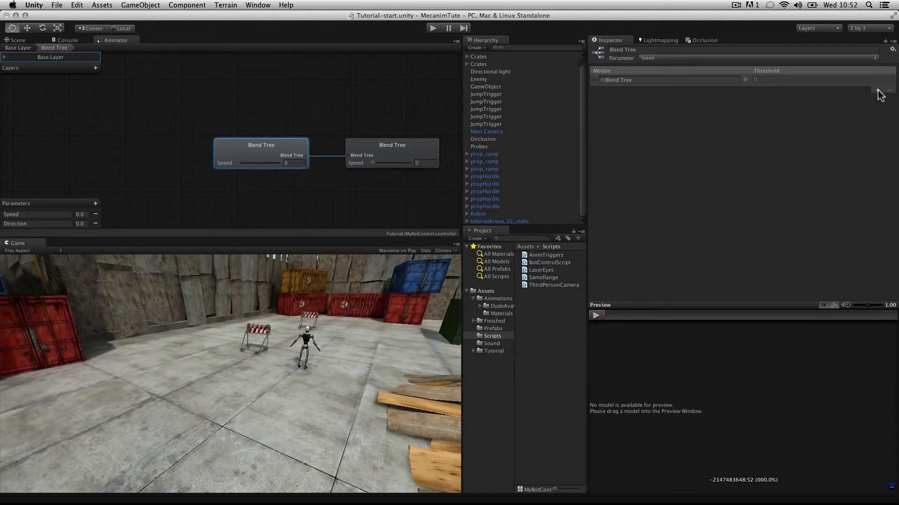
{"action": "left_click", "coordinate": [878, 90]}
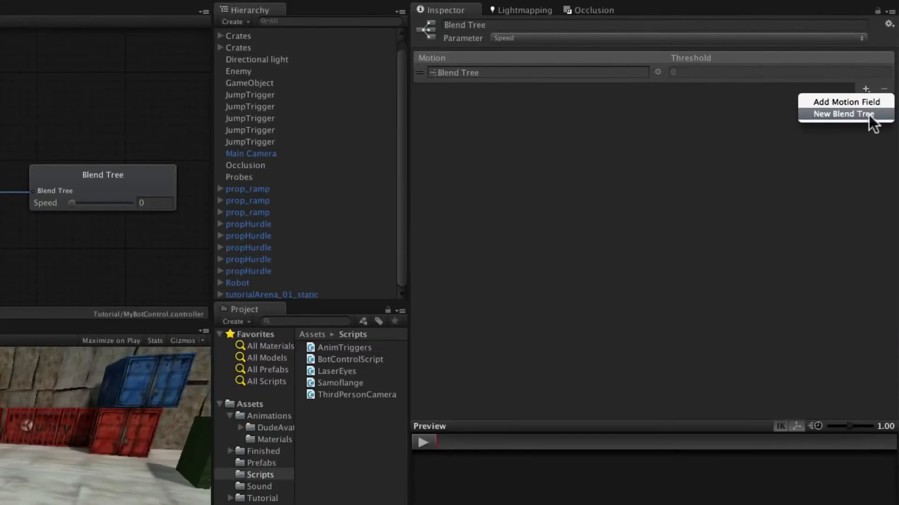
{"action": "left_click", "coordinate": [882, 106]}
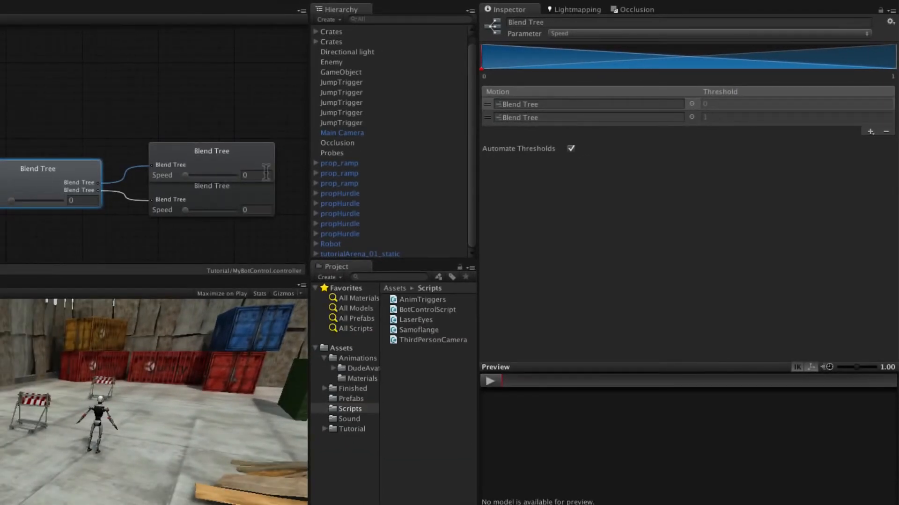
- Add three motion fields to the first nested blend tree
{"action": "left_click", "coordinate": [238, 155]}
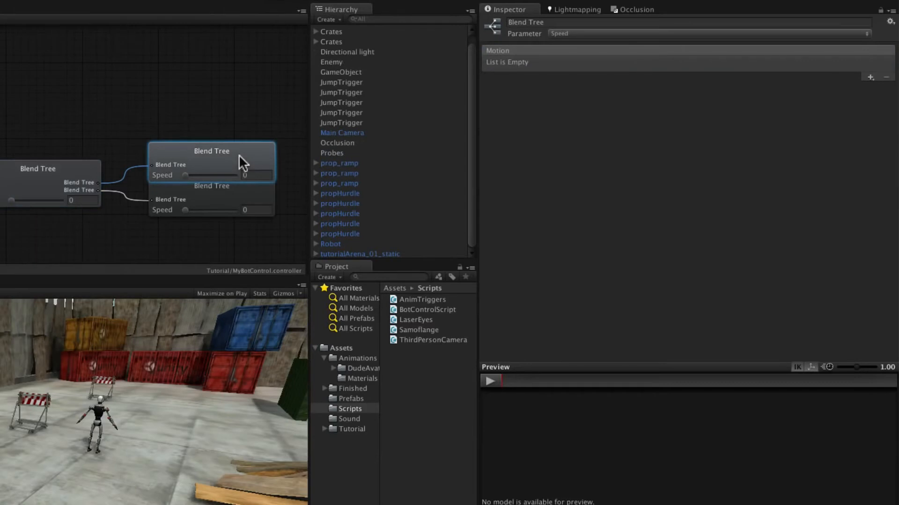
{"action": "left_click", "coordinate": [869, 78]}
{"action": "left_click", "coordinate": [868, 87]}
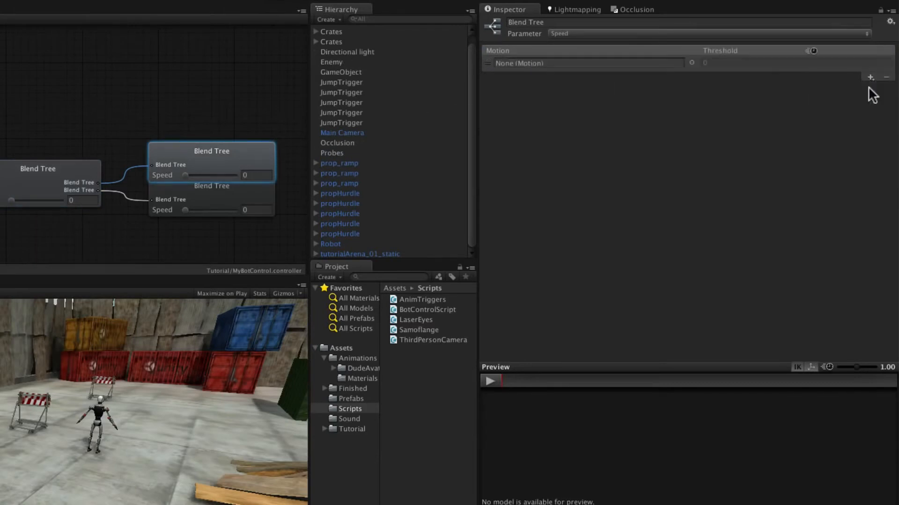
{"action": "left_click", "coordinate": [870, 77]}
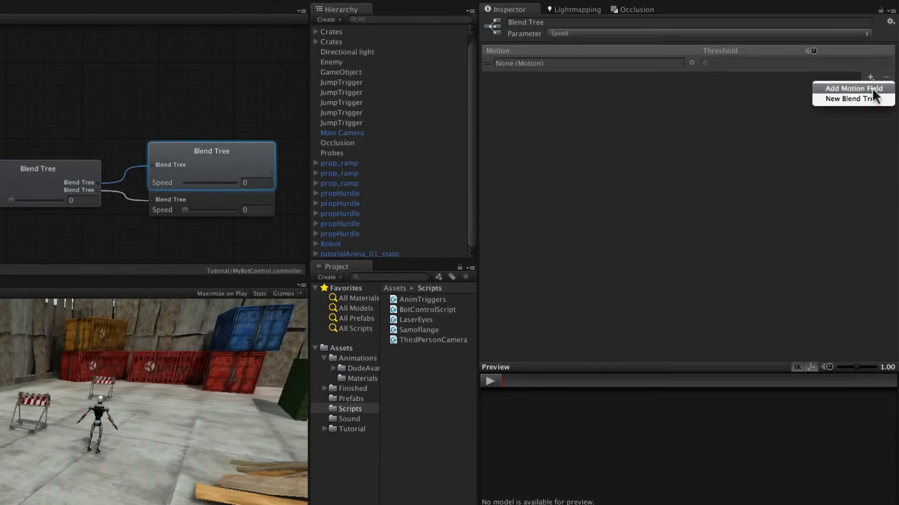
{"action": "left_click", "coordinate": [871, 88]}
{"action": "left_click", "coordinate": [870, 132]}
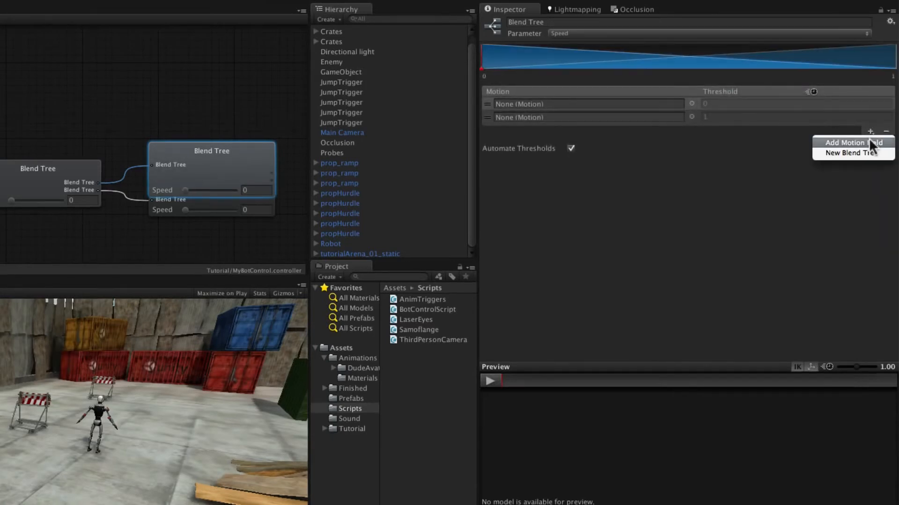
{"action": "left_click", "coordinate": [869, 139]}
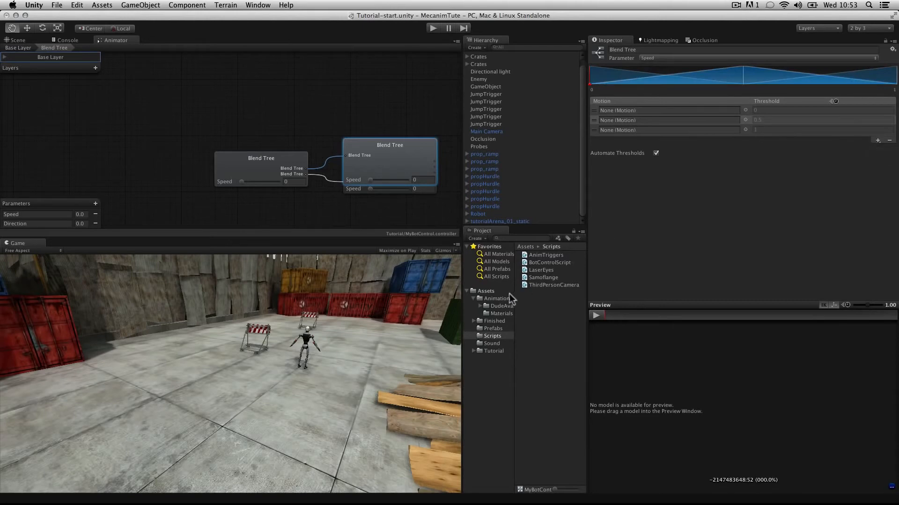
- Assign the WalkForward clip from the Animations folder to the second motion field of the first nested blend tree
{"action": "left_click", "coordinate": [496, 298]}
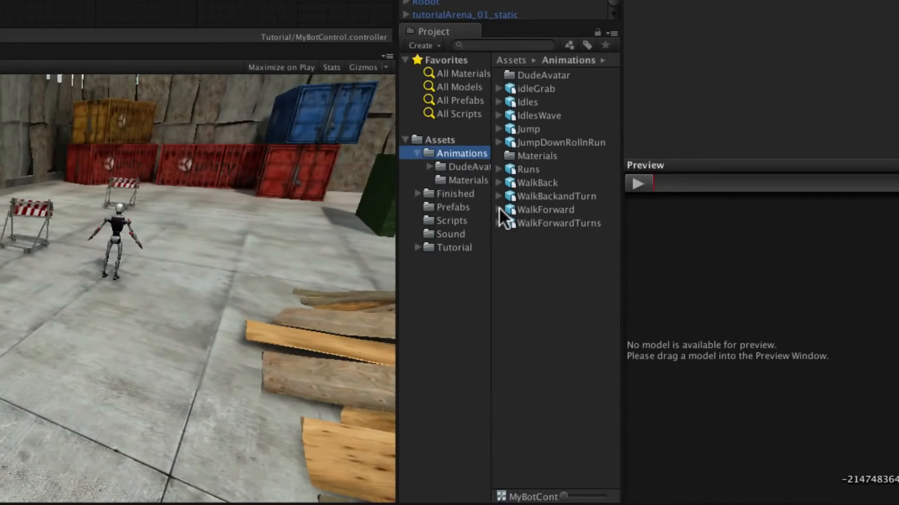
{"action": "left_click", "coordinate": [519, 330]}
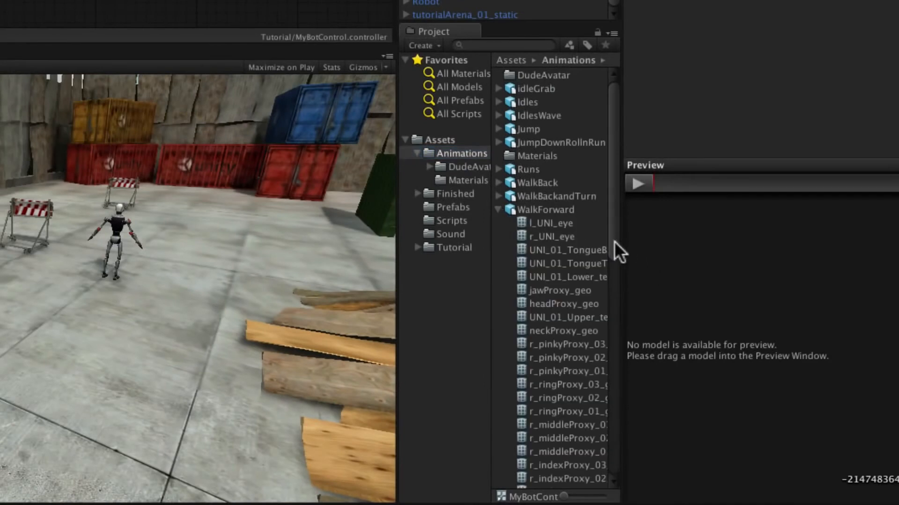
{"action": "left_click_drag", "start_coordinate": [611, 239], "coordinate": [610, 458]}
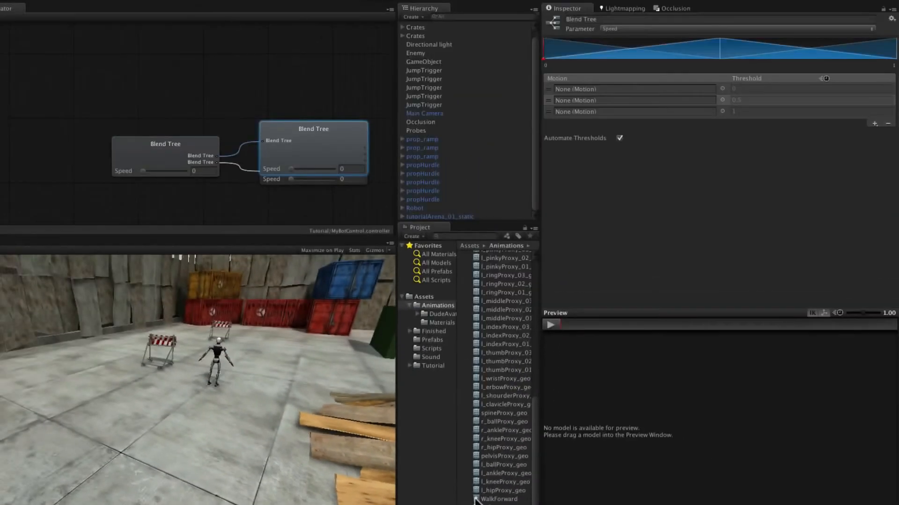
{"action": "left_click_drag", "start_coordinate": [534, 458], "coordinate": [616, 99]}
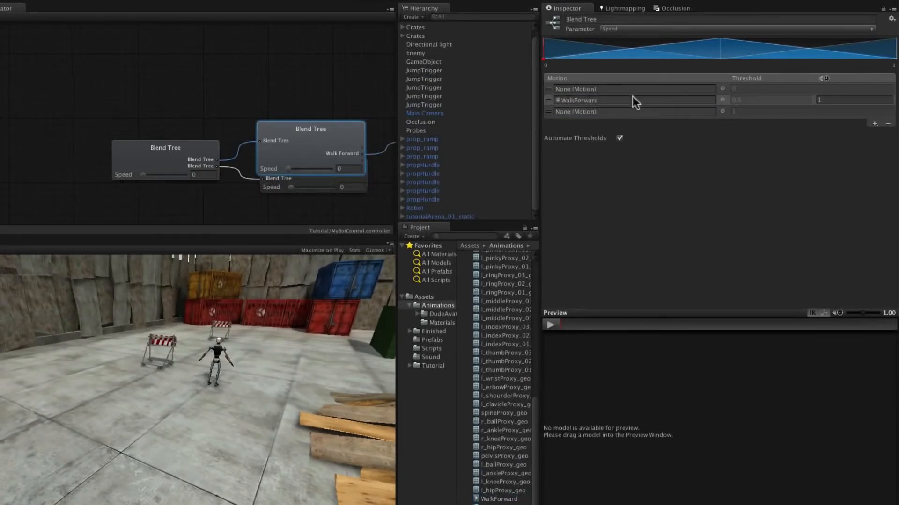
- Assign the WalkForwardTurns clips WalkFwdTurnLeft to the first motion field and WalkFwdTurnRight to the third
{"action": "left_click", "coordinate": [461, 305]}
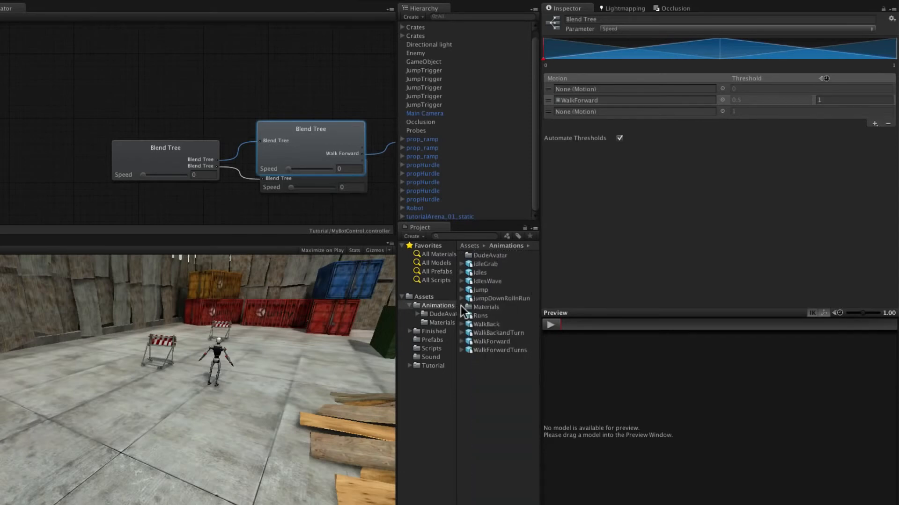
{"action": "left_click", "coordinate": [461, 350]}
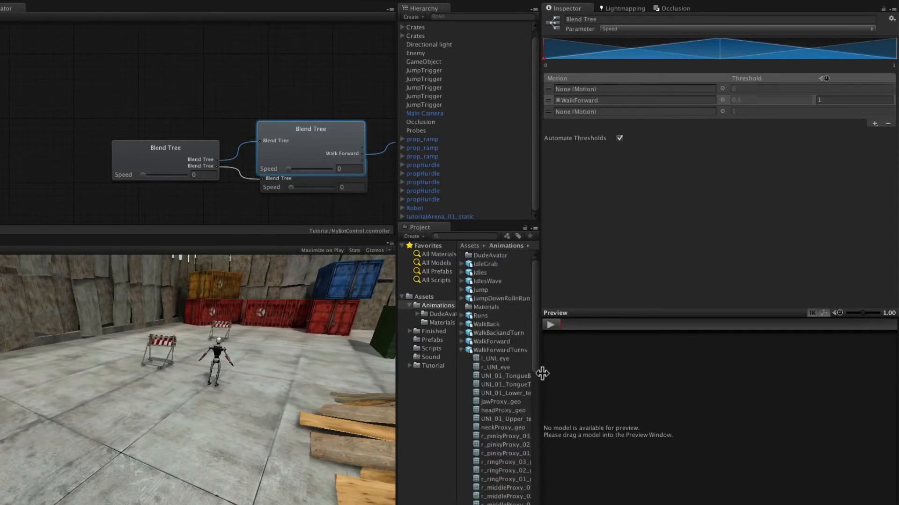
{"action": "left_click_drag", "start_coordinate": [537, 372], "coordinate": [619, 82]}
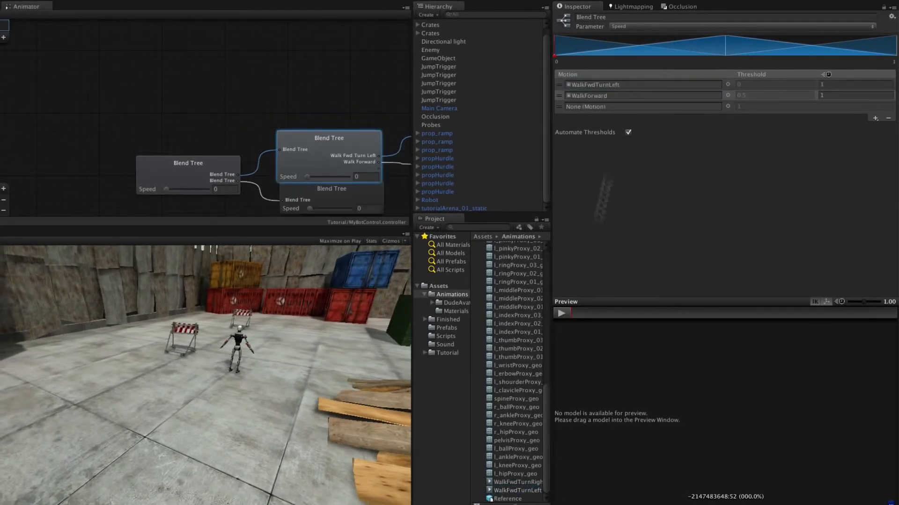
{"action": "left_click_drag", "start_coordinate": [510, 483], "coordinate": [586, 103]}
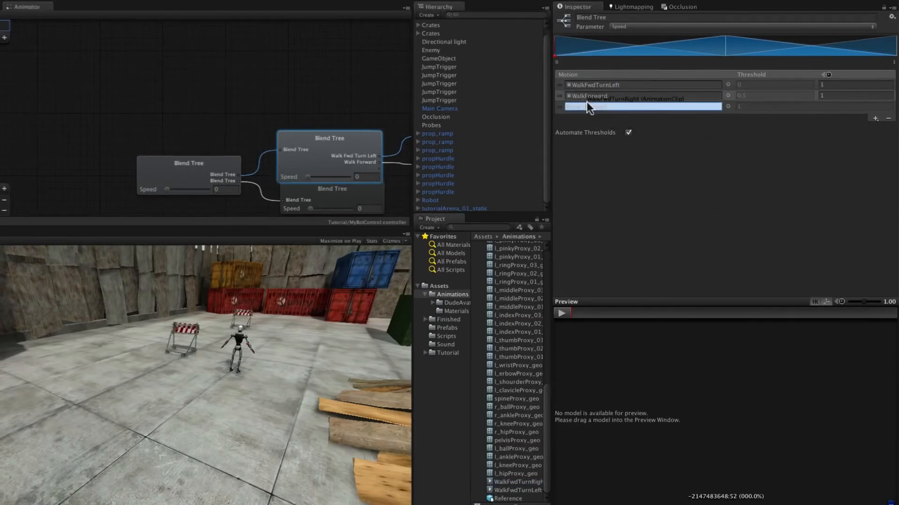
- Set the lower end of the walking blend tree's parameter range to -1
{"action": "left_click_drag", "start_coordinate": [391, 129], "coordinate": [275, 87], "text": "alt"}
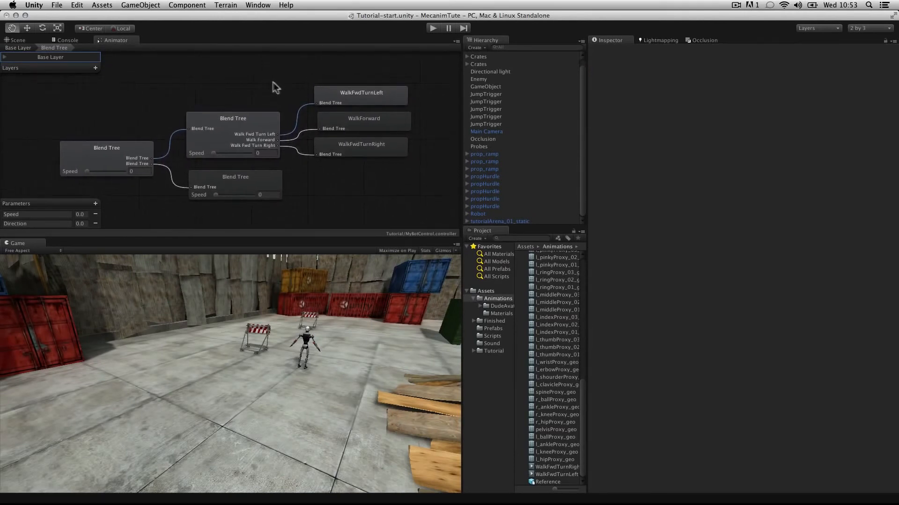
{"action": "left_click", "coordinate": [252, 121]}
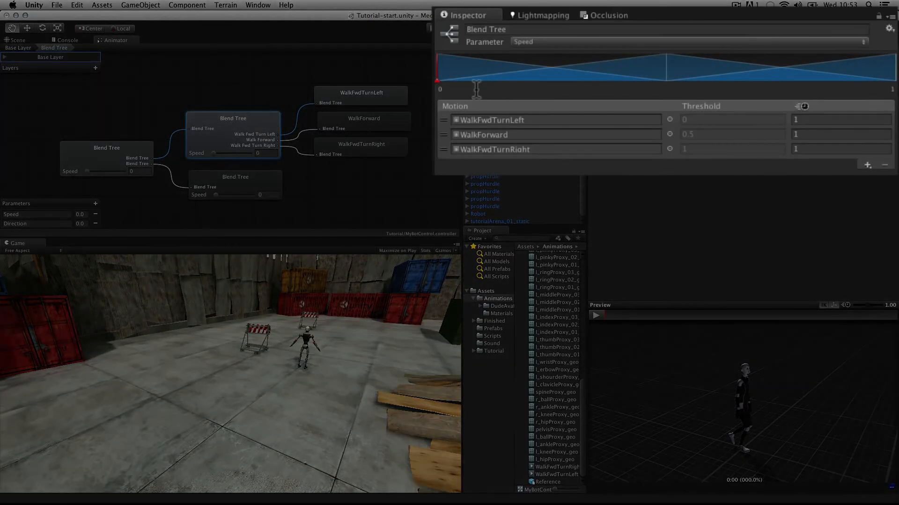
{"action": "left_click", "coordinate": [476, 89]}
{"action": "type", "text": "-1"}
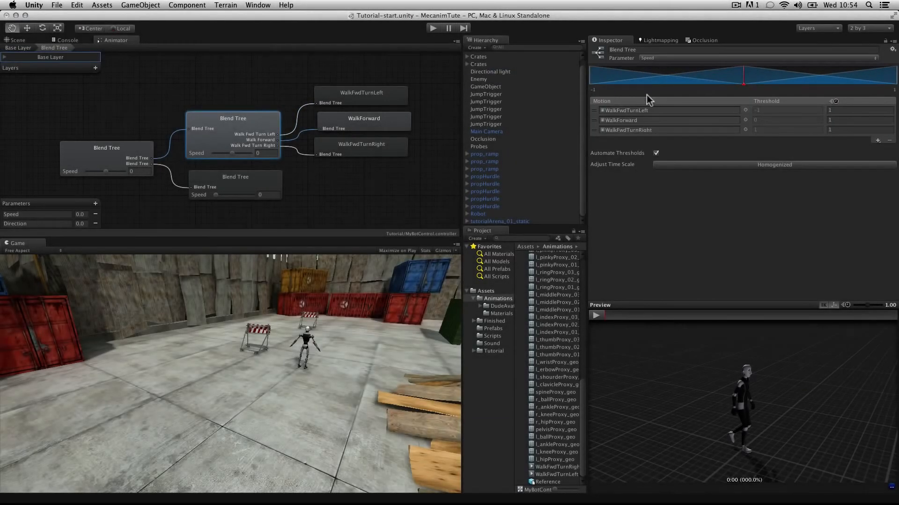
- Set the walking blend tree's blend parameter to Direction
{"action": "left_click", "coordinate": [736, 58]}
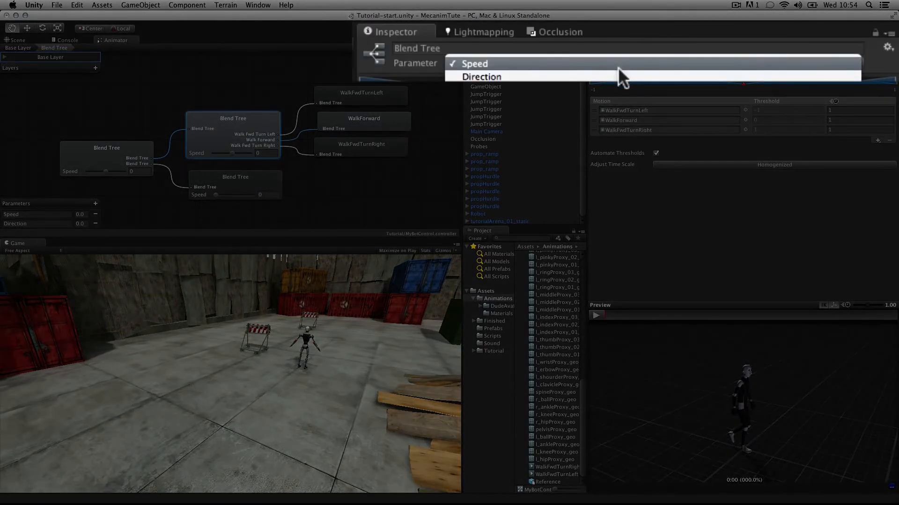
{"action": "left_click", "coordinate": [733, 65]}
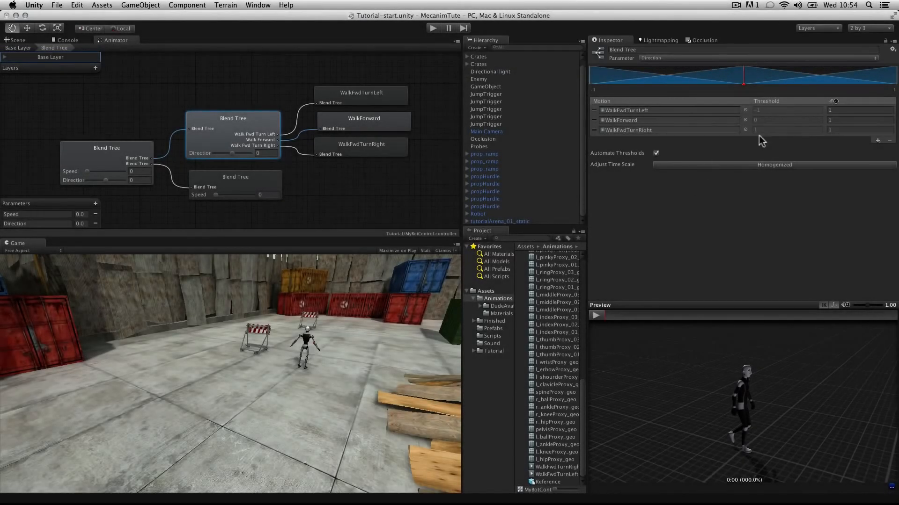
- Add three motion fields to the second nested blend tree and expand the Runs asset in the Animations folder
{"action": "left_click", "coordinate": [252, 185]}
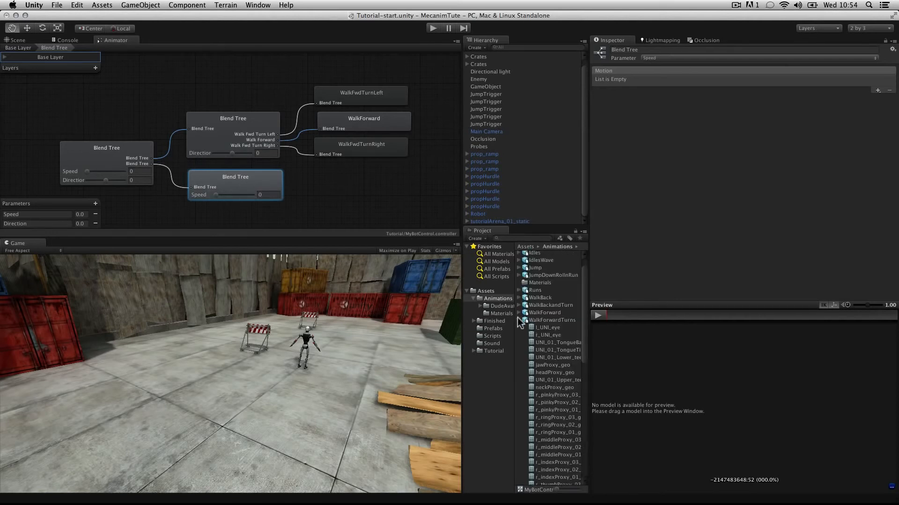
{"action": "left_click", "coordinate": [518, 321]}
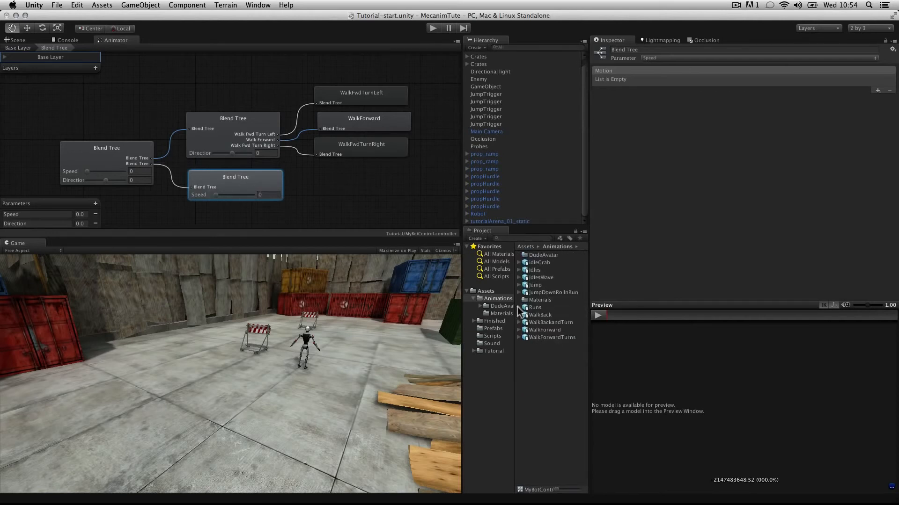
{"action": "left_click", "coordinate": [518, 308]}
{"action": "scroll", "coordinate": [552, 407], "scroll_direction": "down", "scroll_amount": 5}
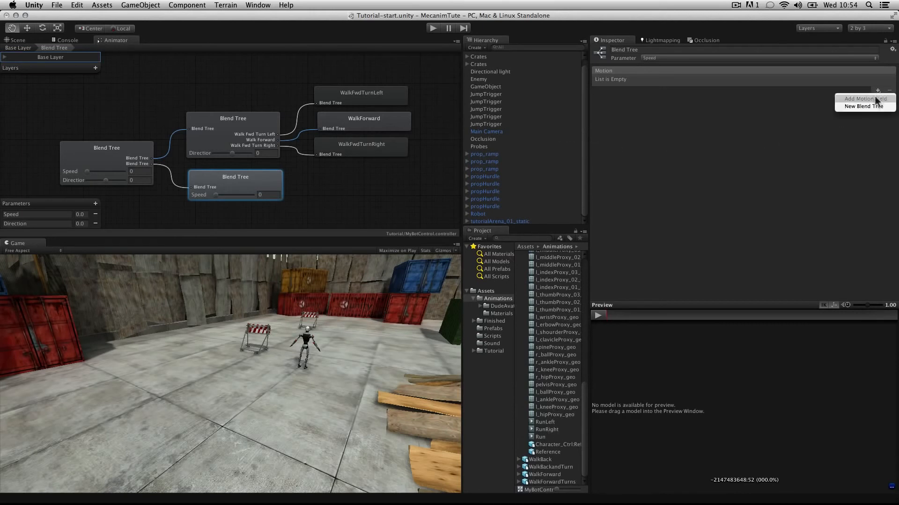
{"action": "left_click", "coordinate": [878, 99]}
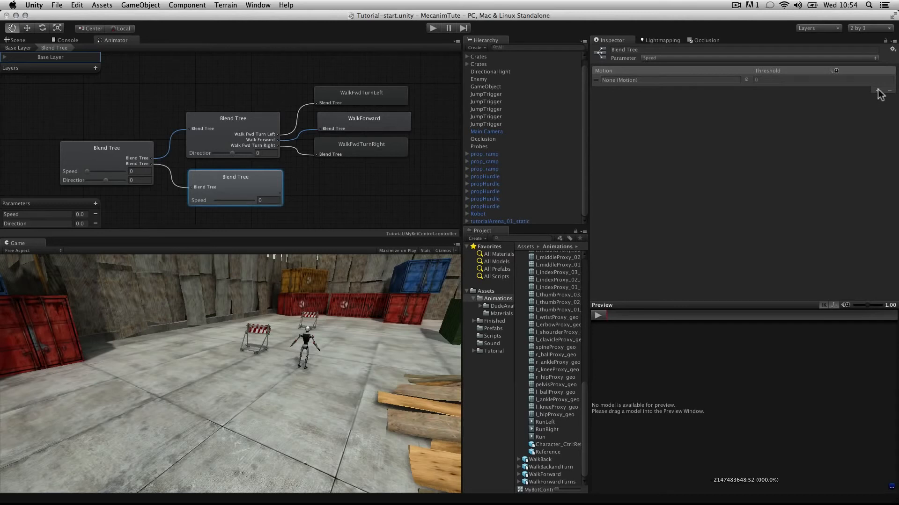
{"action": "left_click", "coordinate": [877, 91]}
{"action": "left_click", "coordinate": [878, 99]}
{"action": "left_click", "coordinate": [877, 131]}
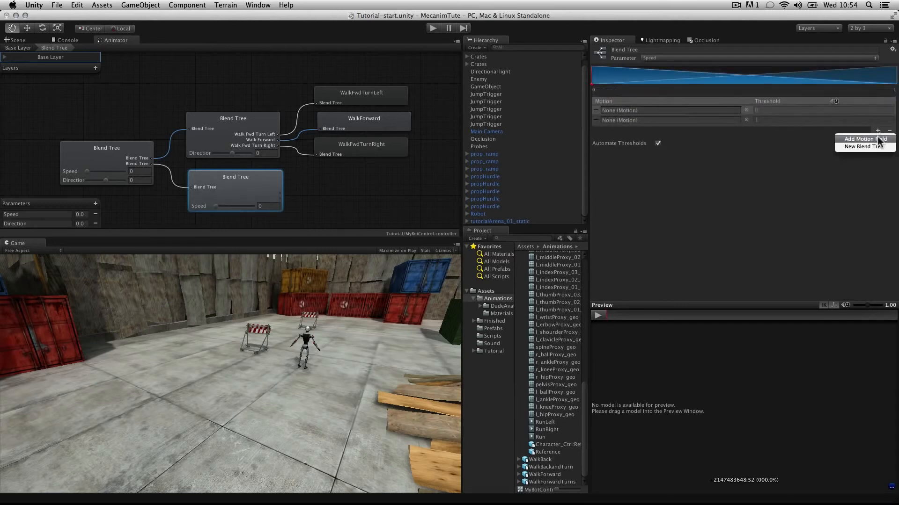
{"action": "left_click", "coordinate": [870, 139]}
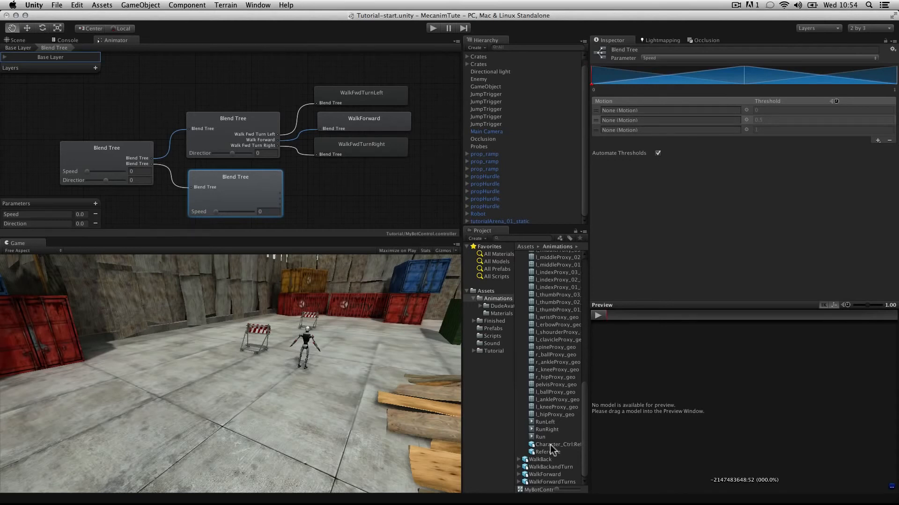
- Open the Runs import settings and remove the existing Run clip from the clip list
{"action": "scroll", "coordinate": [550, 445], "scroll_direction": "up", "scroll_amount": 10}
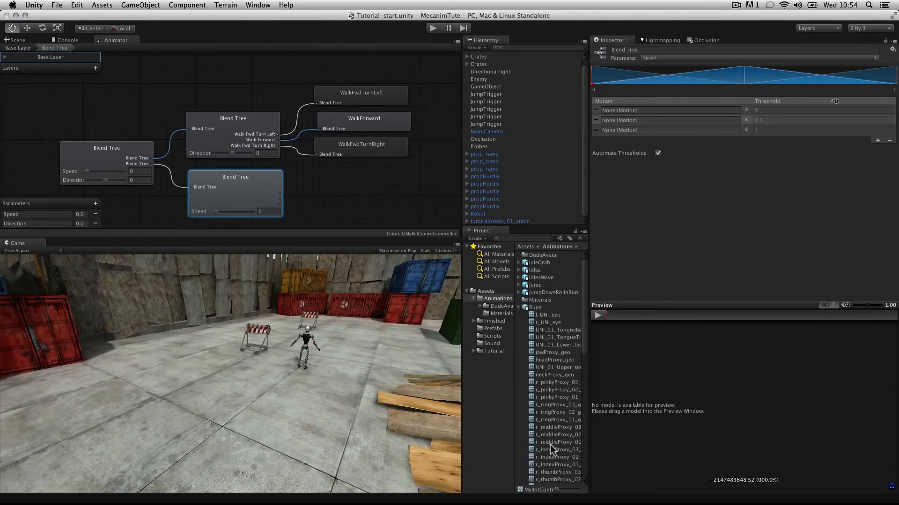
{"action": "left_click", "coordinate": [530, 307]}
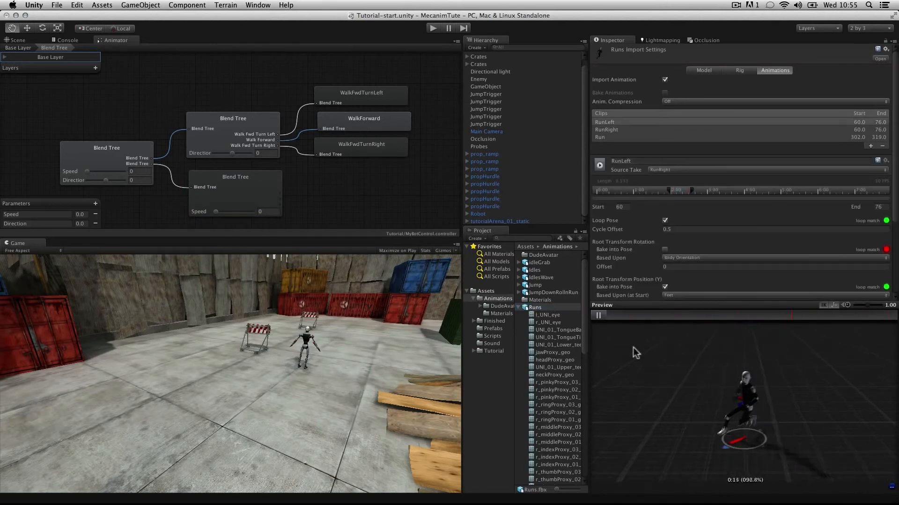
{"action": "left_click", "coordinate": [598, 316]}
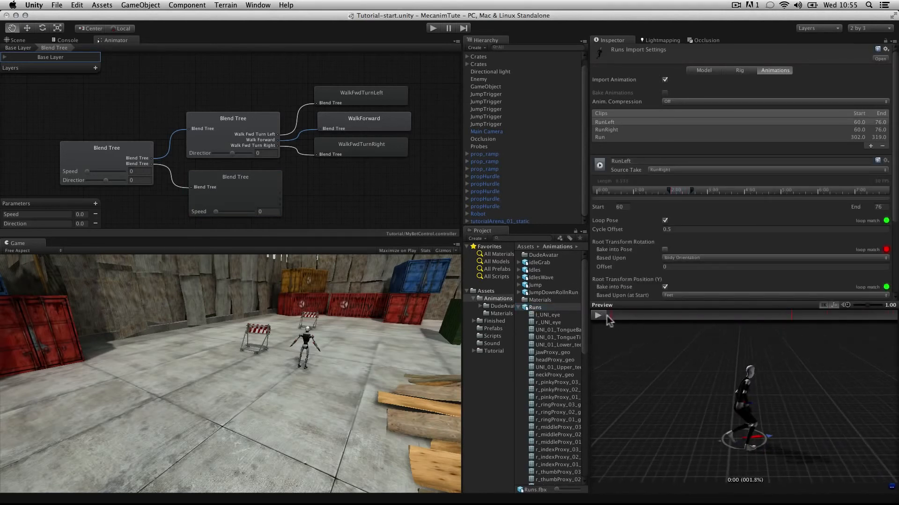
{"action": "left_click", "coordinate": [627, 137]}
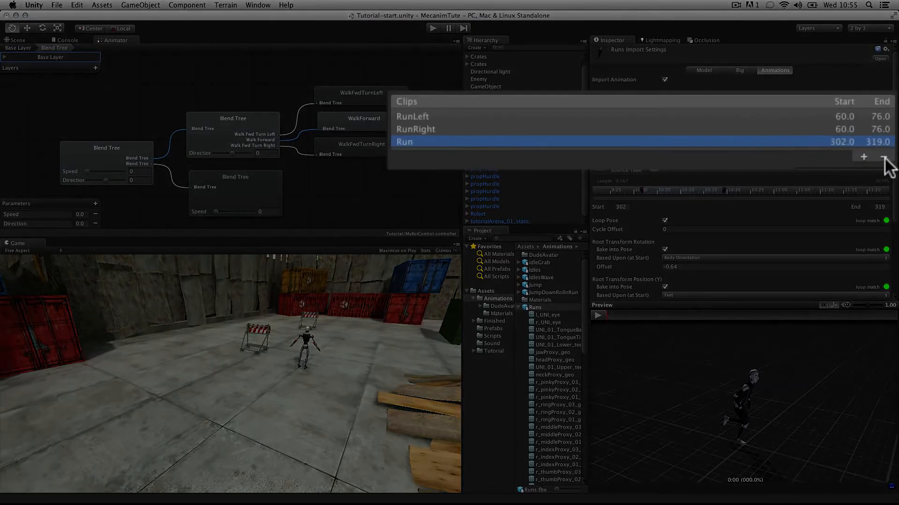
{"action": "left_click", "coordinate": [884, 158]}
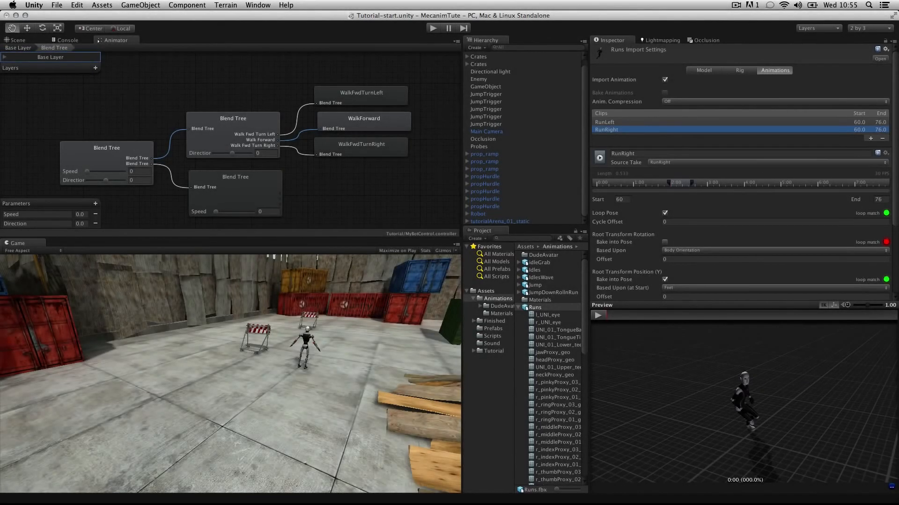
- Add a new clip to the Runs asset using the source take Run, with Run as its name
{"action": "scroll", "coordinate": [896, 205], "scroll_direction": "down", "scroll_amount": 5}
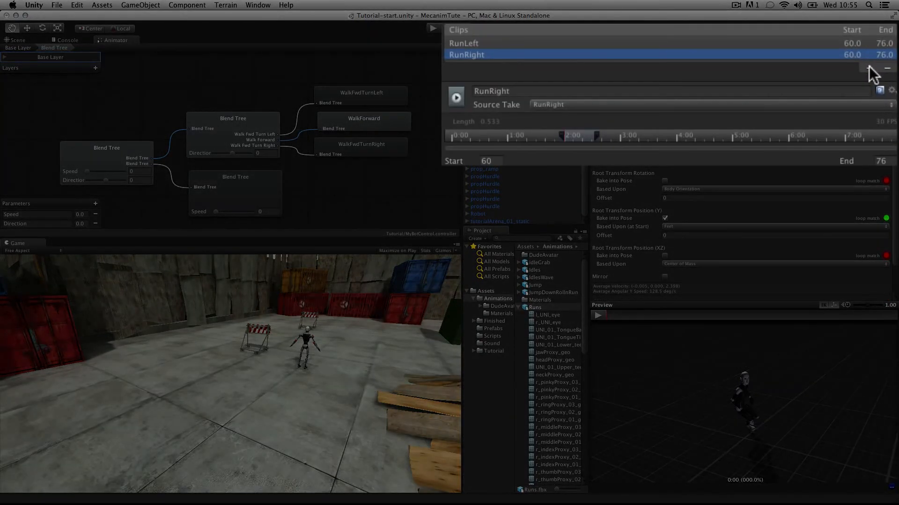
{"action": "left_click", "coordinate": [869, 67]}
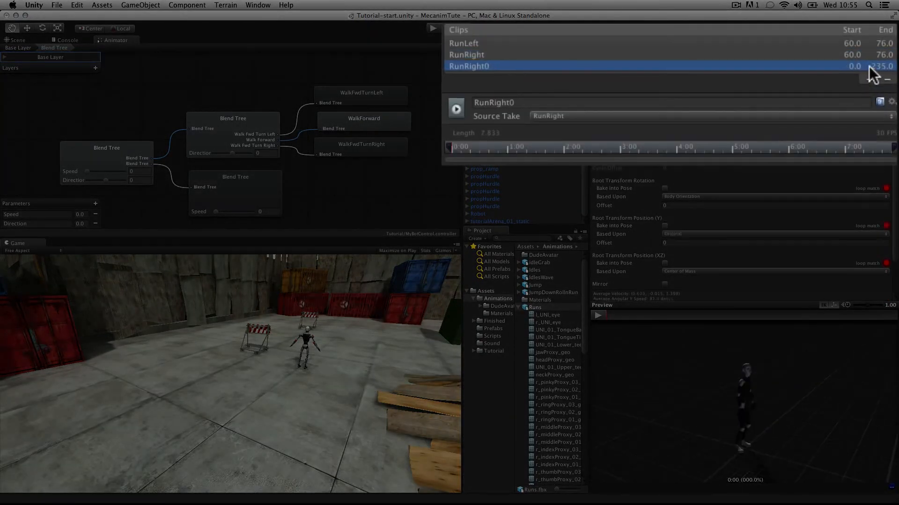
{"action": "left_click", "coordinate": [600, 116]}
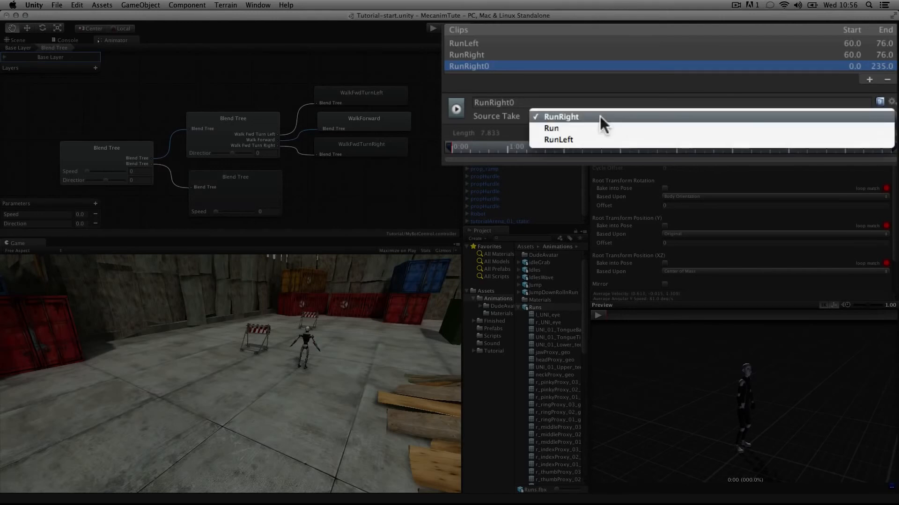
{"action": "left_click", "coordinate": [600, 127]}
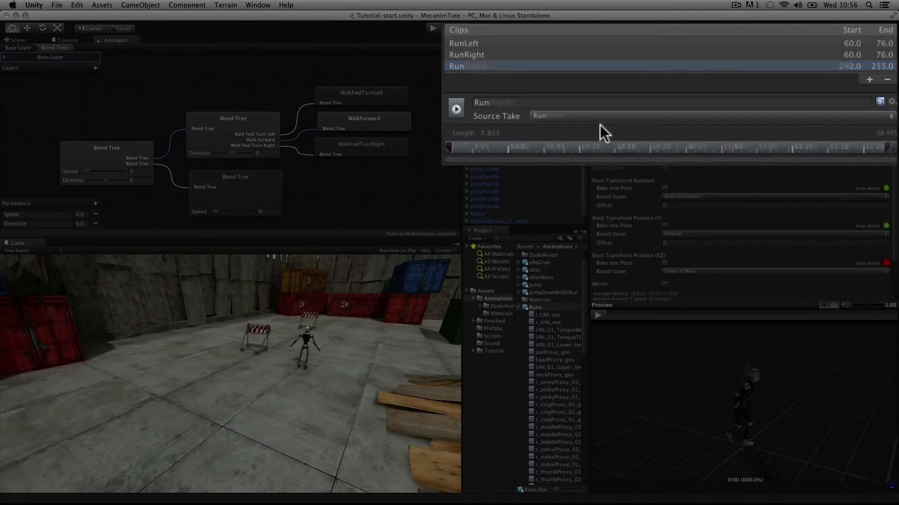
{"action": "left_click", "coordinate": [506, 101]}
{"action": "left_click", "coordinate": [536, 102]}
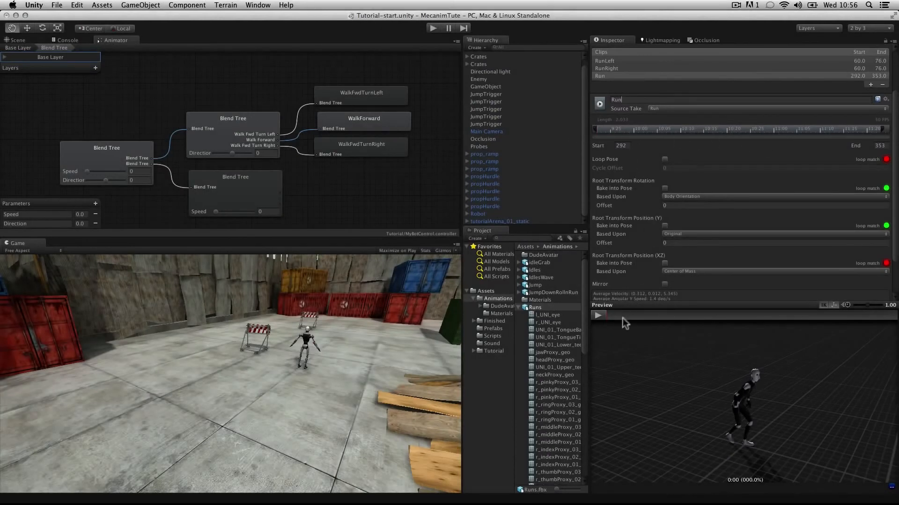
- Preview the Run clip and trim its range to start at frame 302 and end at frame 319
{"action": "left_click", "coordinate": [595, 316]}
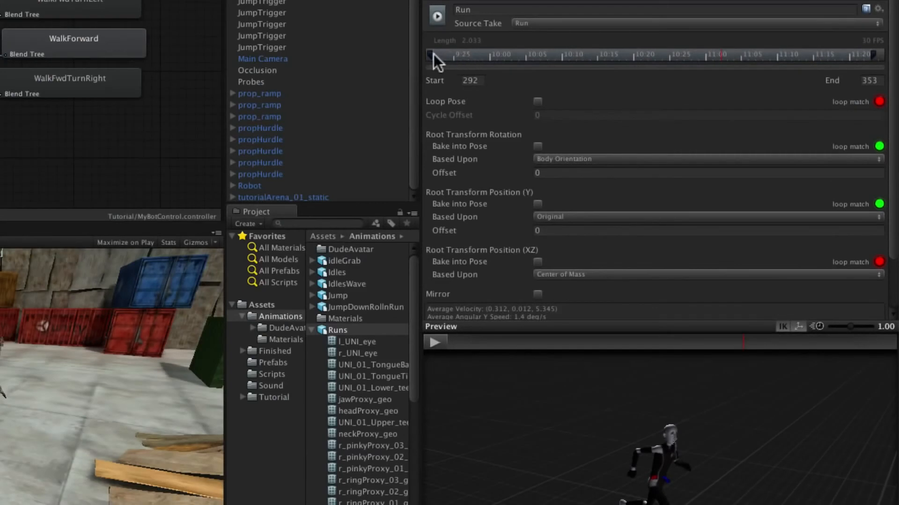
{"action": "mouse_move", "coordinate": [432, 54]}
{"action": "left_mouse_down"}
{"action": "mouse_move", "coordinate": [618, 60]}
{"action": "mouse_move", "coordinate": [429, 38]}
{"action": "mouse_move", "coordinate": [560, 54]}
{"action": "mouse_move", "coordinate": [469, 52]}
{"action": "mouse_move", "coordinate": [555, 45]}
{"action": "left_mouse_up"}
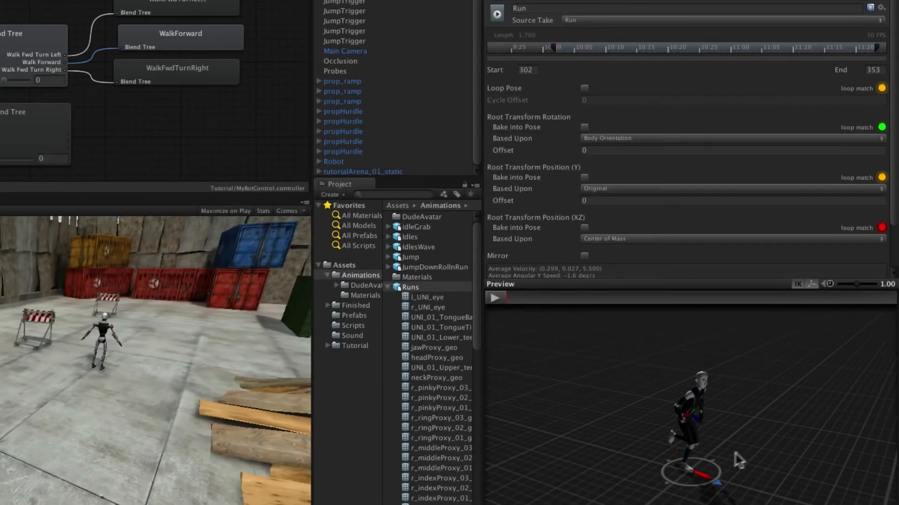
{"action": "left_click_drag", "start_coordinate": [752, 450], "coordinate": [738, 482]}
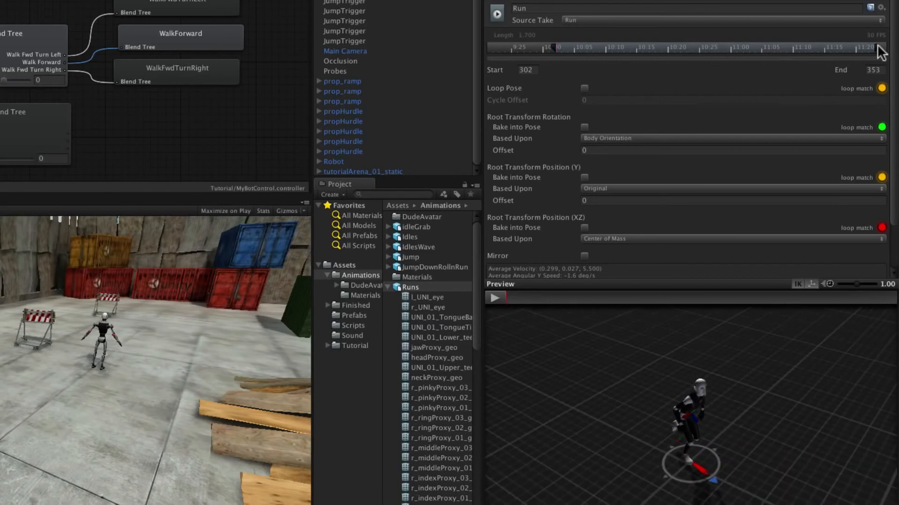
{"action": "left_click_drag", "start_coordinate": [877, 47], "coordinate": [556, 46]}
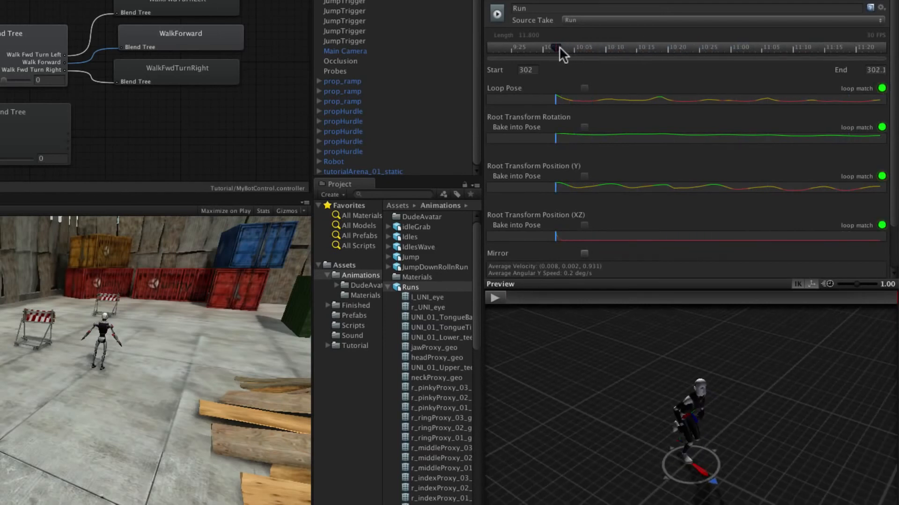
{"action": "left_click_drag", "start_coordinate": [559, 49], "coordinate": [664, 43]}
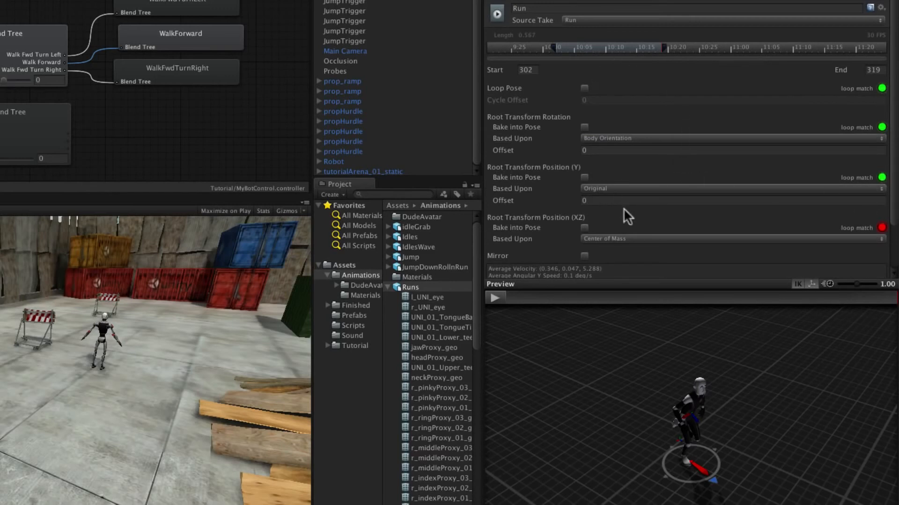
- Enable Loop Pose for the Run clip and bake its root rotation and Y position into the pose
{"action": "left_click", "coordinate": [584, 89]}
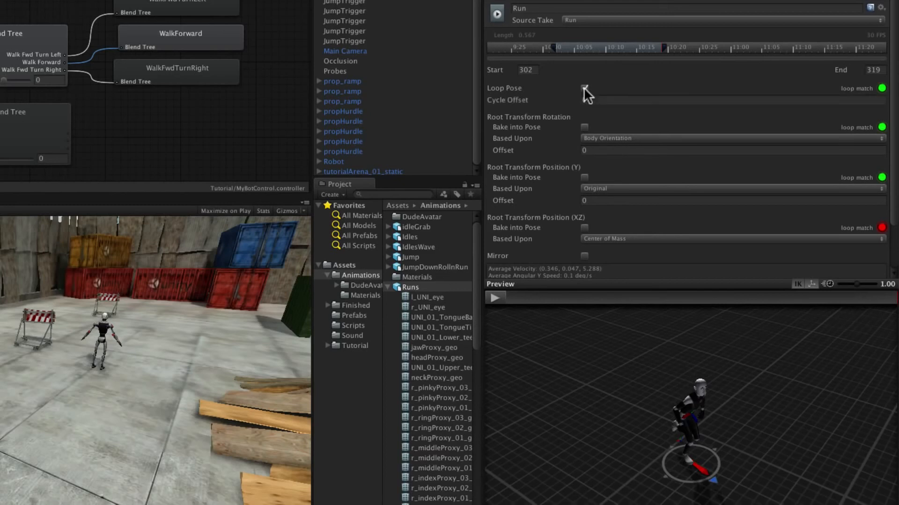
{"action": "left_click", "coordinate": [494, 298]}
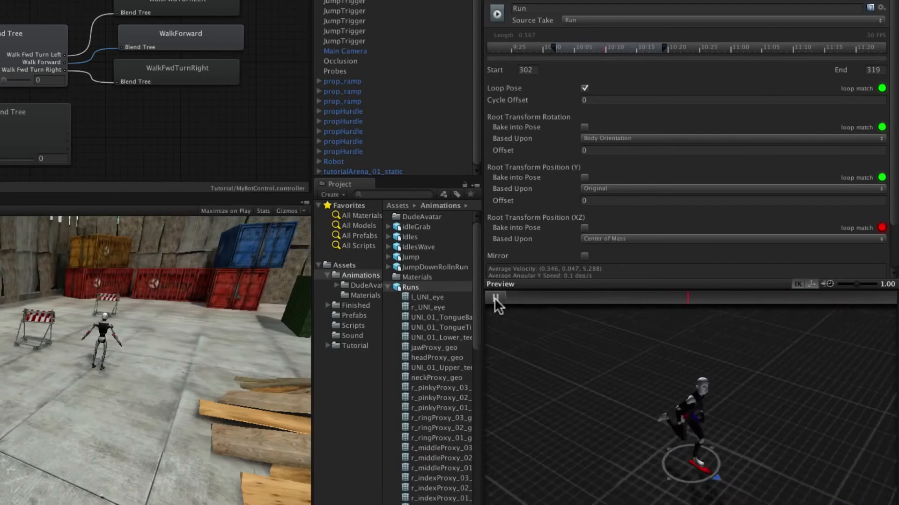
{"action": "left_click", "coordinate": [494, 298]}
{"action": "left_click", "coordinate": [584, 127]}
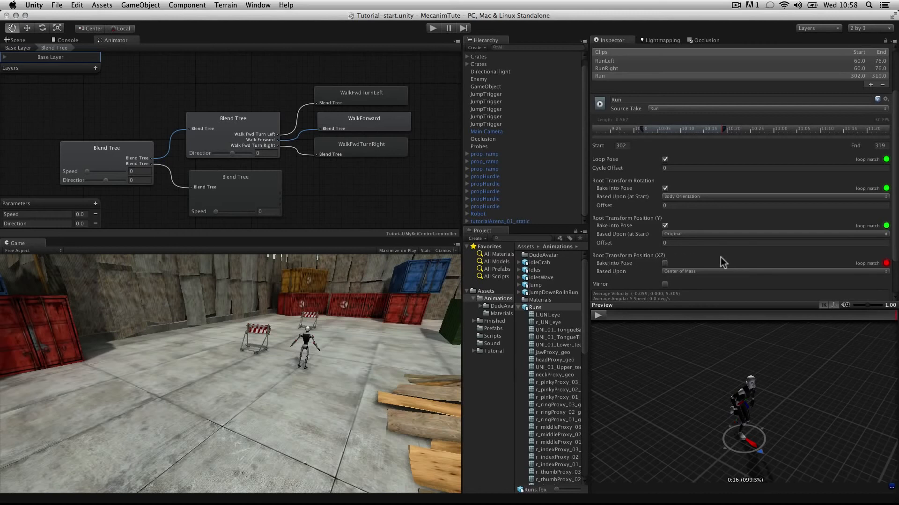
- Set the Run clip's Root Transform Rotation offset to -0.64 and apply the import settings, checking the motion in the preview
{"action": "scroll", "coordinate": [675, 229], "scroll_direction": "down", "scroll_amount": 2}
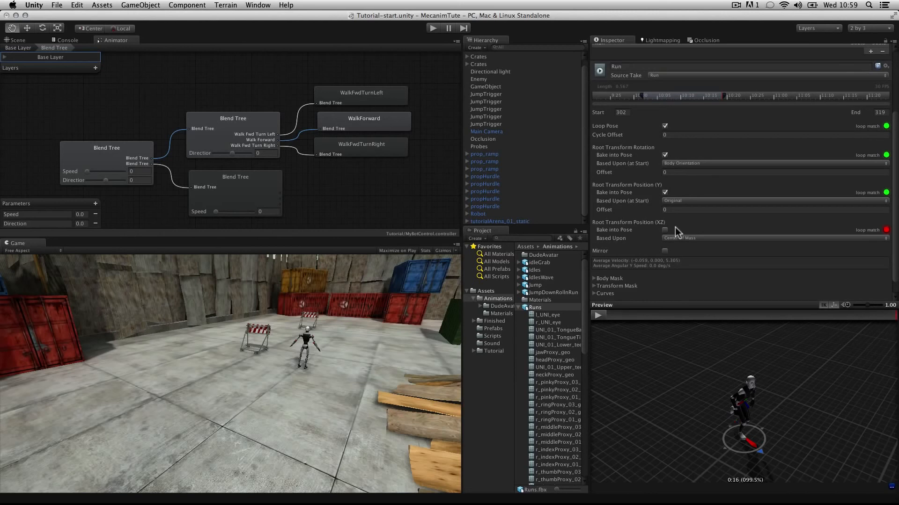
{"action": "left_click", "coordinate": [598, 316]}
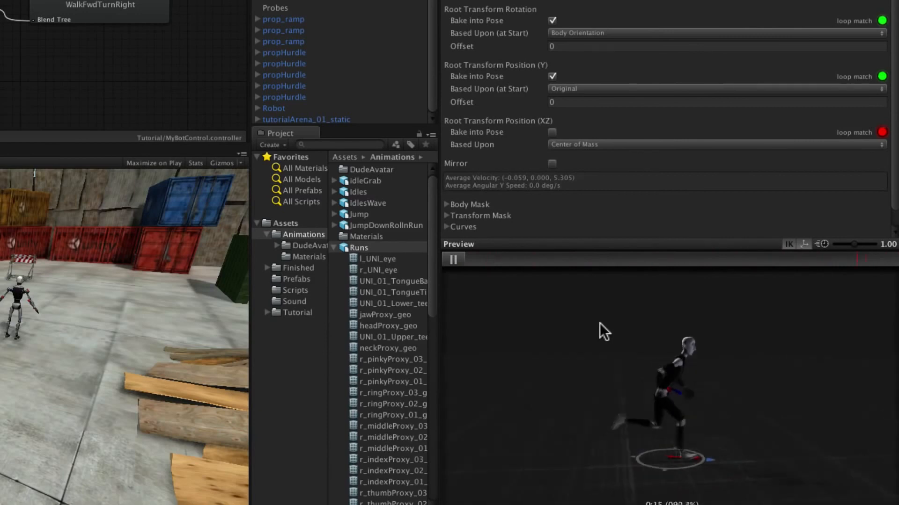
{"action": "left_click", "coordinate": [451, 261]}
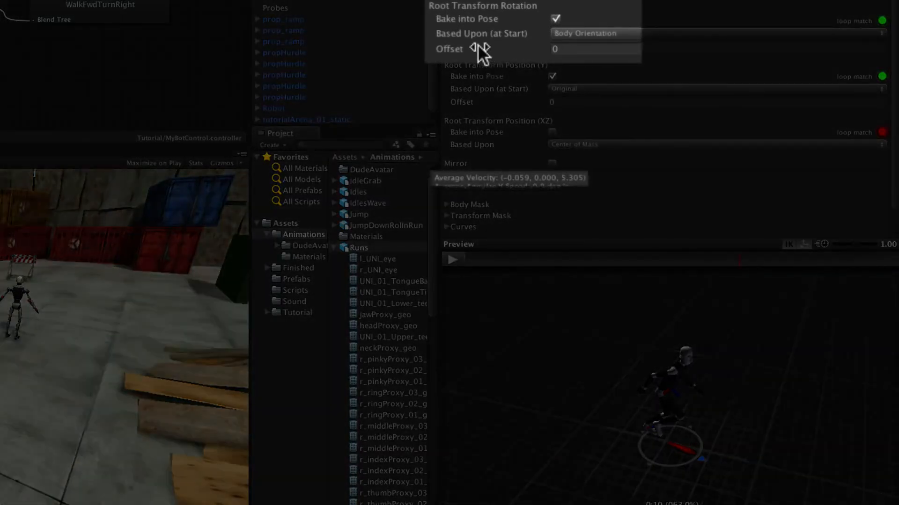
{"action": "left_click", "coordinate": [478, 46]}
{"action": "left_click_drag", "start_coordinate": [478, 44], "coordinate": [450, 43]}
{"action": "key", "text": "Return"}
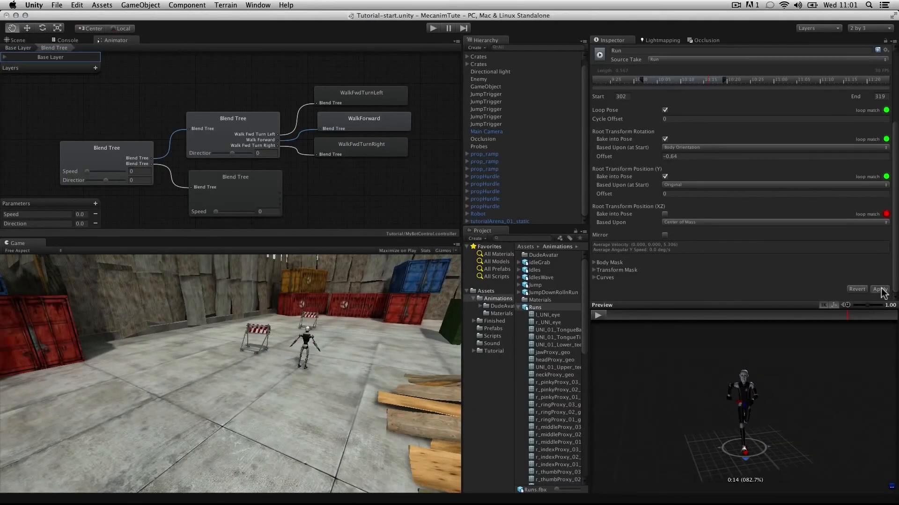
{"action": "left_click", "coordinate": [880, 289]}
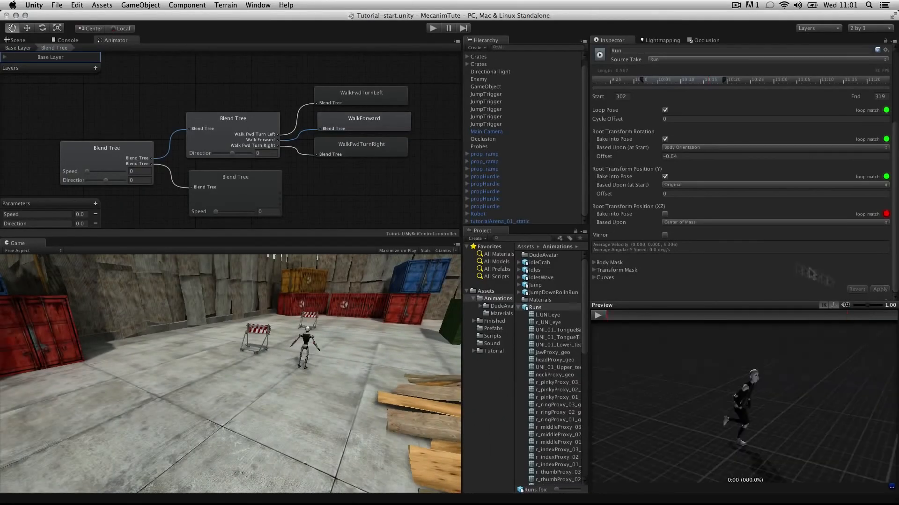
{"action": "left_click", "coordinate": [598, 315]}
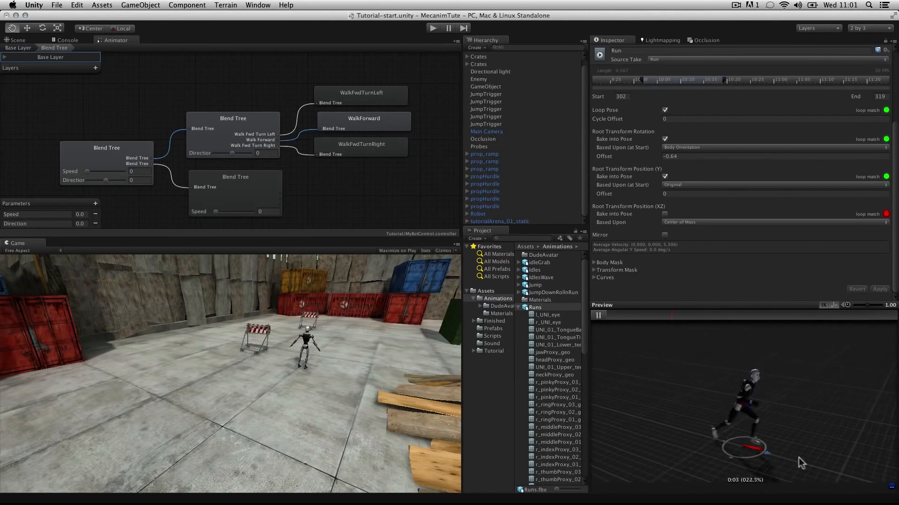
{"action": "left_click", "coordinate": [598, 316]}
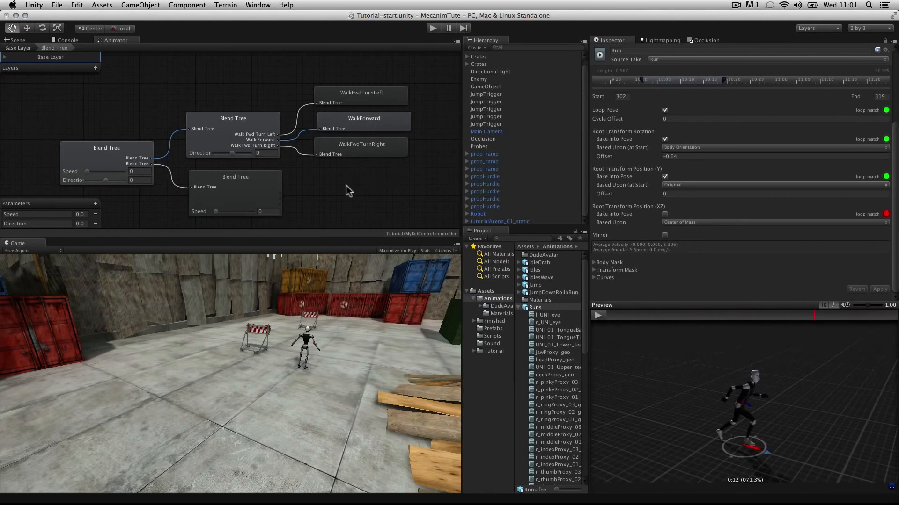
- Assign the RunLeft, Run and RunRight clips, in that order, to the three empty motions of the lower blend tree
{"action": "left_click", "coordinate": [246, 178]}
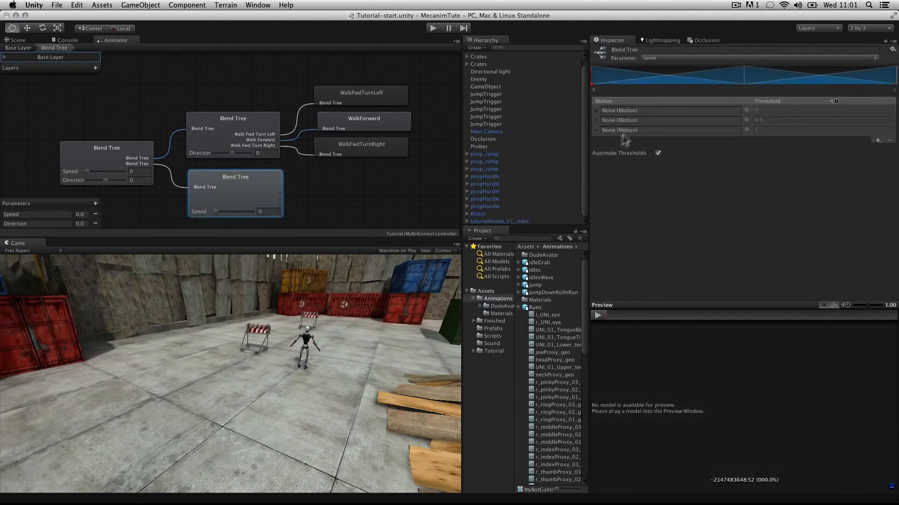
{"action": "left_click", "coordinate": [536, 315]}
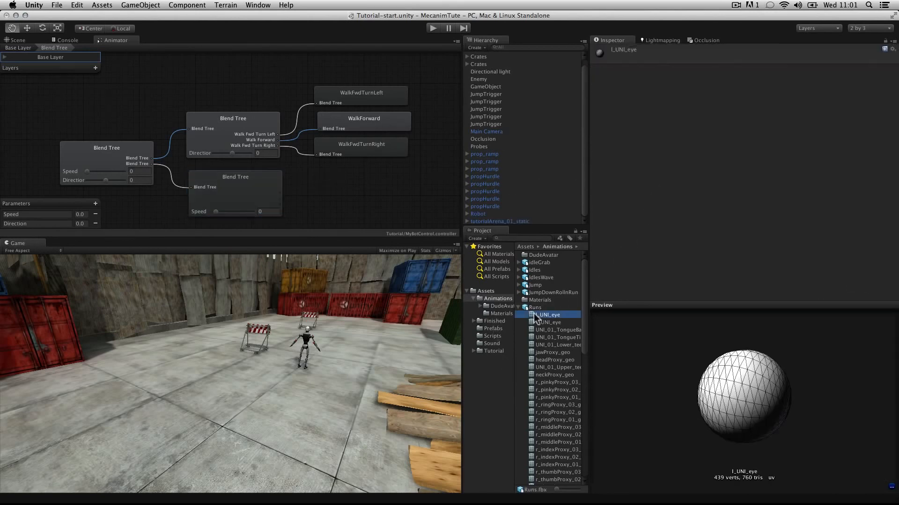
{"action": "left_click", "coordinate": [534, 308]}
{"action": "scroll", "coordinate": [534, 356], "scroll_direction": "down", "scroll_amount": 10}
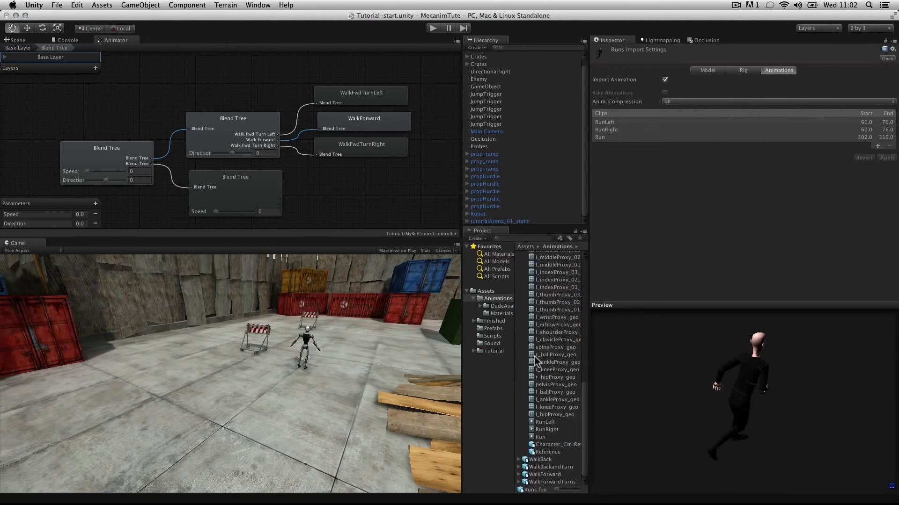
{"action": "left_click", "coordinate": [235, 180]}
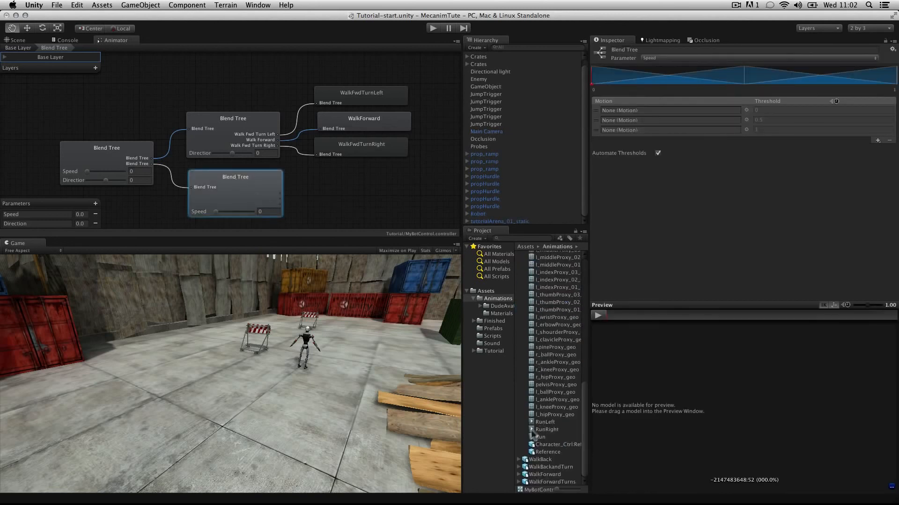
{"action": "left_click_drag", "start_coordinate": [533, 435], "coordinate": [644, 117]}
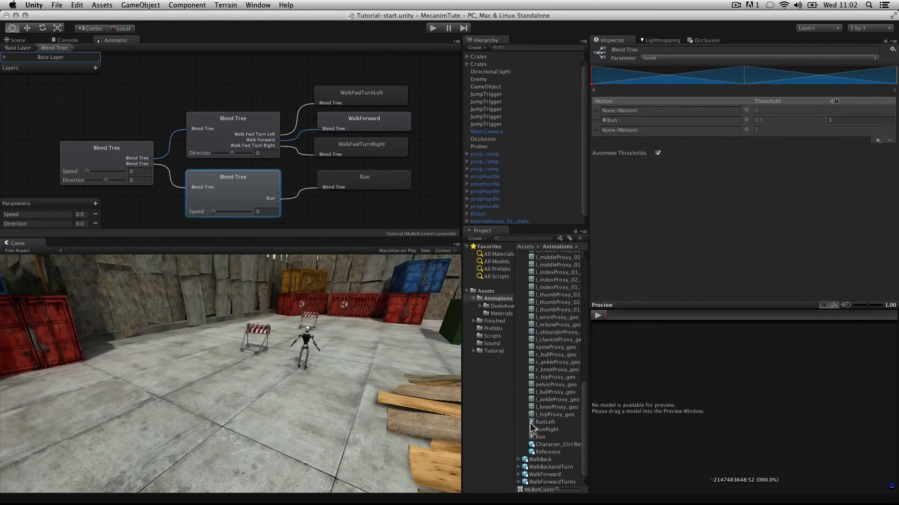
{"action": "left_click_drag", "start_coordinate": [531, 422], "coordinate": [641, 112]}
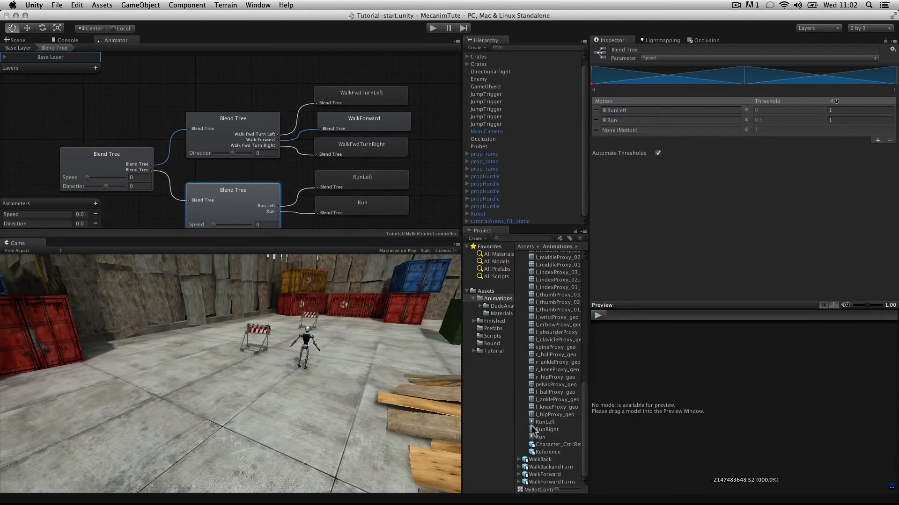
{"action": "left_click_drag", "start_coordinate": [532, 429], "coordinate": [659, 131]}
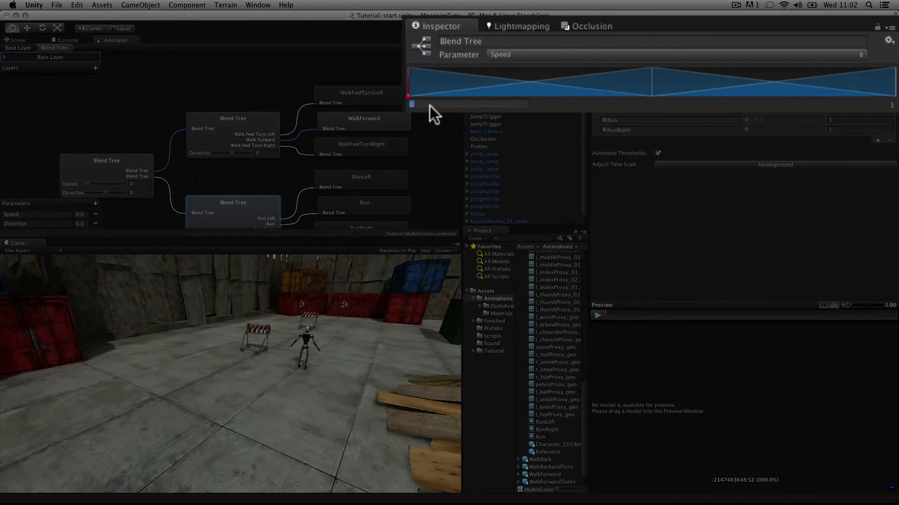
- Set the running blend tree's minimum range value to -1 and its blend parameter to Direction
{"action": "type", "text": "-1"}
{"action": "key", "text": "Return"}
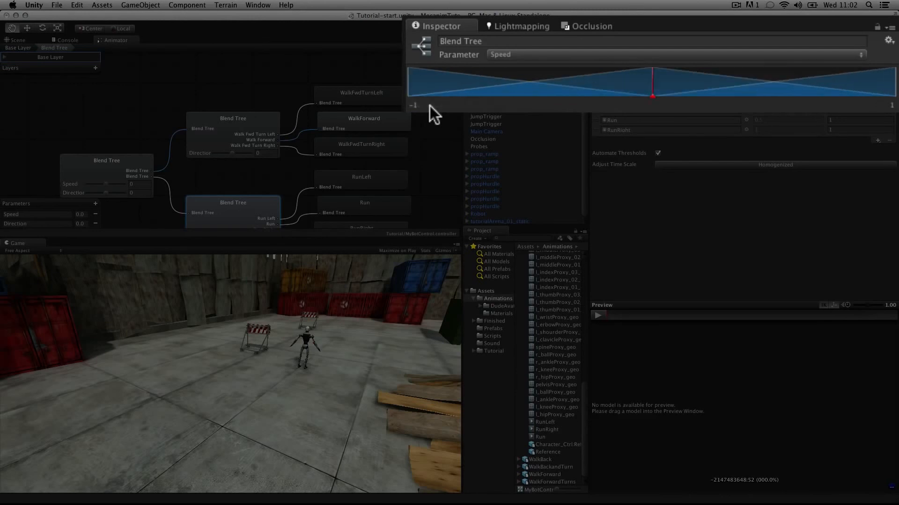
{"action": "left_click", "coordinate": [552, 53]}
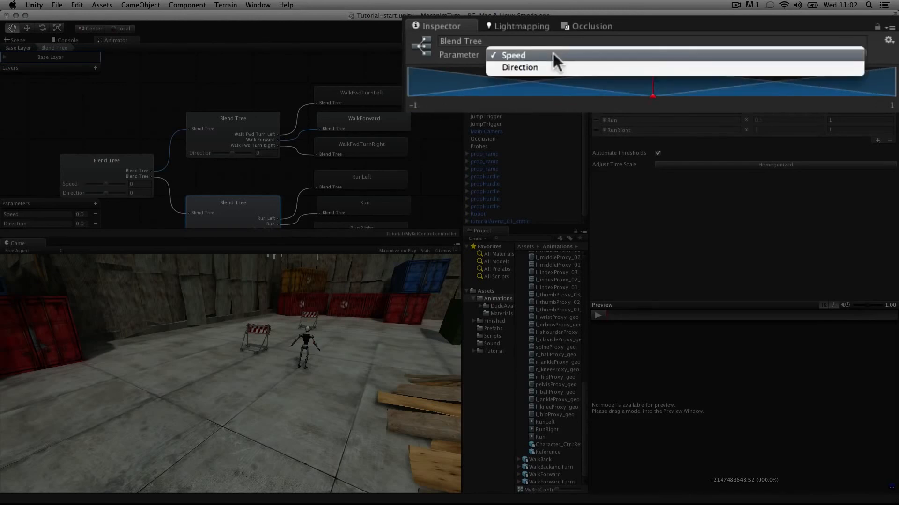
{"action": "left_click", "coordinate": [557, 64]}
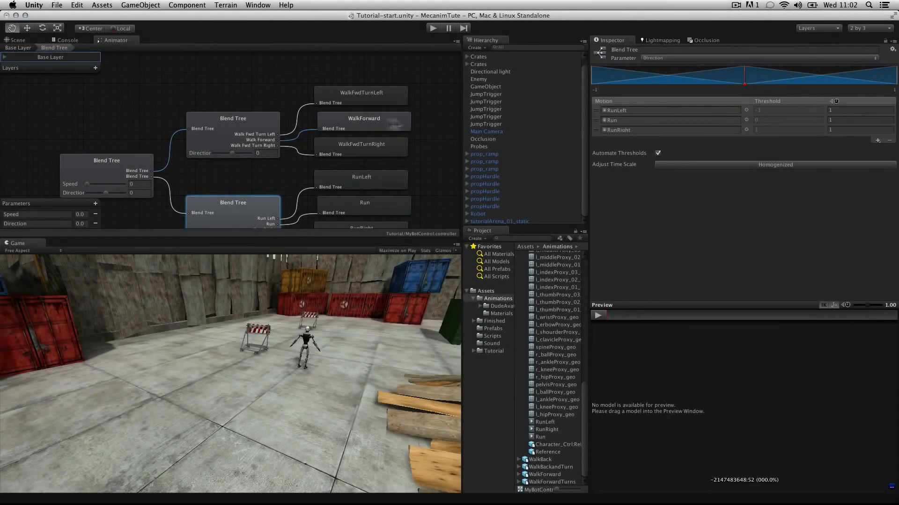
- Rename the walking blend tree as Walks and the running blend tree as Runs
{"action": "left_click_drag", "start_coordinate": [443, 135], "coordinate": [423, 112], "text": "alt"}
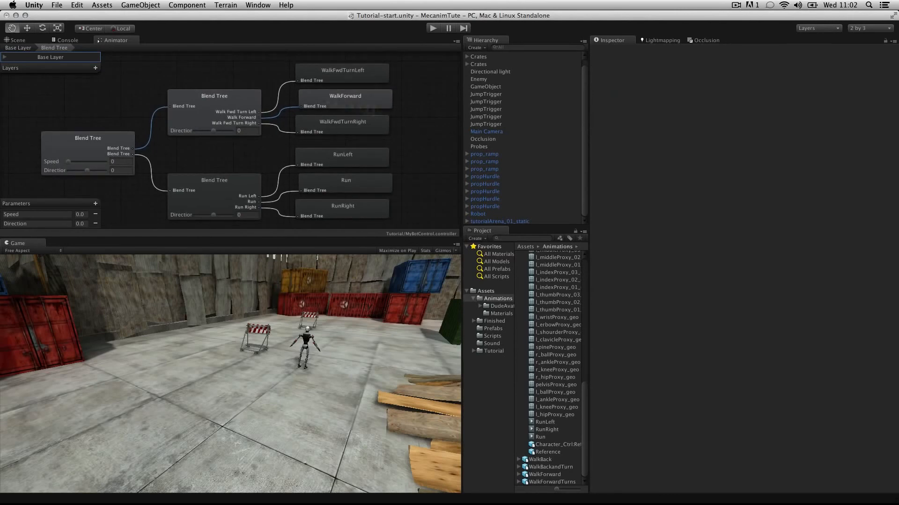
{"action": "left_click", "coordinate": [217, 98]}
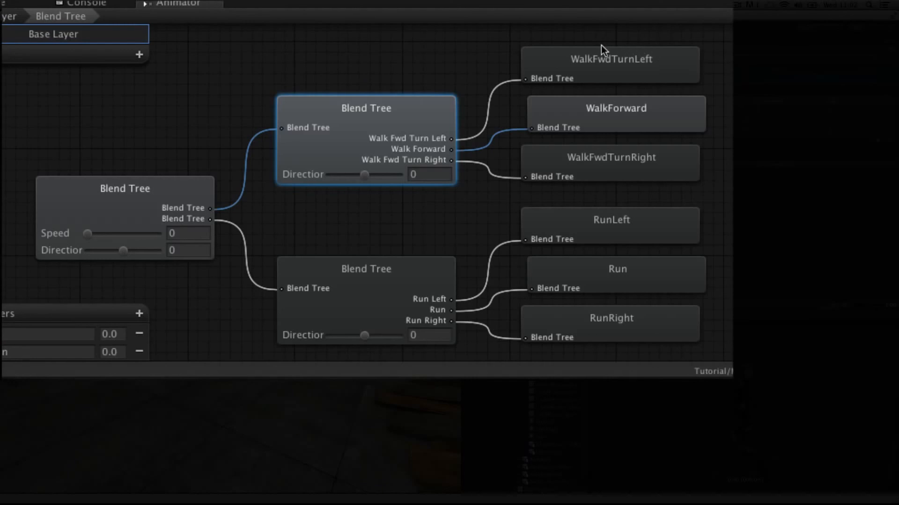
{"action": "type", "text": "Walks"}
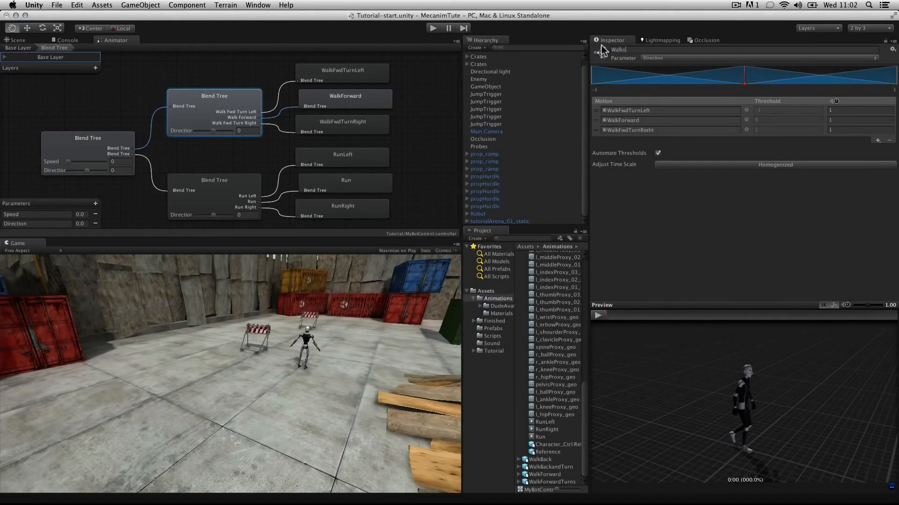
{"action": "key", "text": "Return"}
{"action": "left_click", "coordinate": [259, 206]}
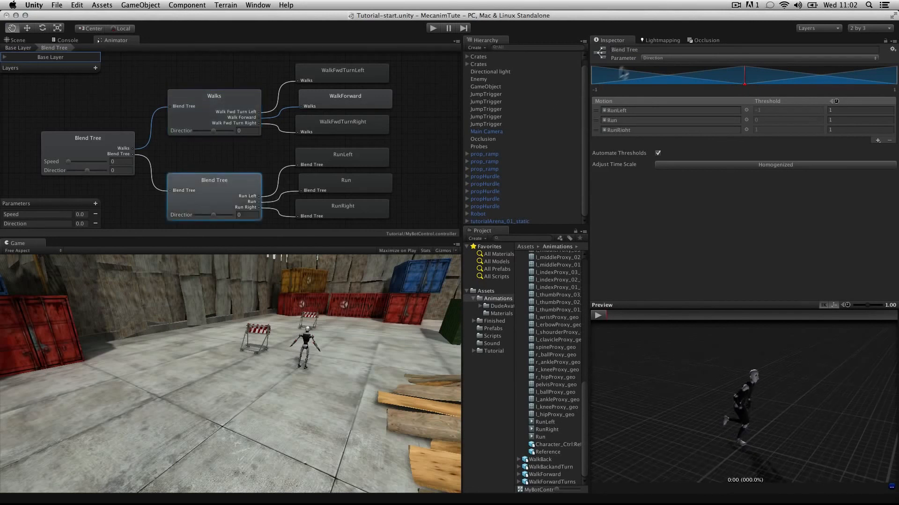
{"action": "left_click", "coordinate": [642, 49]}
{"action": "type", "text": "Runs"}
{"action": "key", "text": "Return"}
- Preview the Runs tree at different Direction values, and the parent blend tree at different Speed and Direction values
{"action": "left_click", "coordinate": [597, 315]}
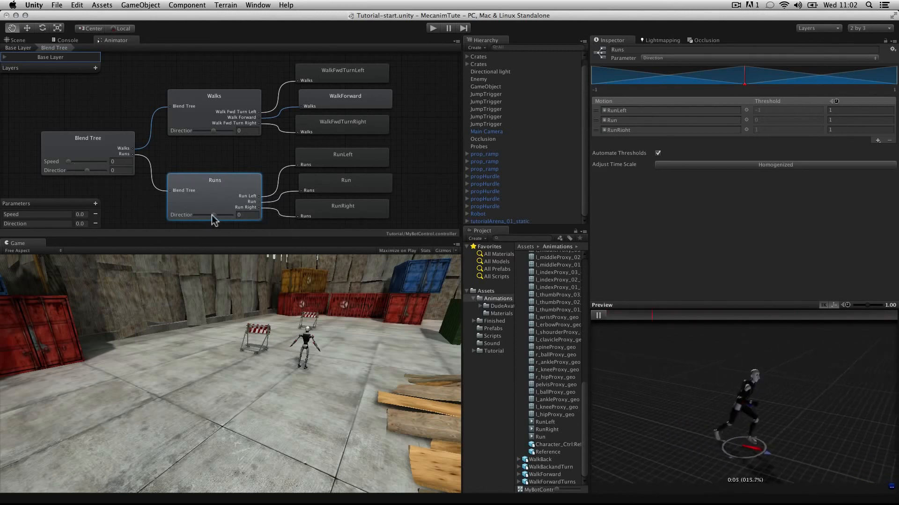
{"action": "mouse_move", "coordinate": [214, 216]}
{"action": "left_mouse_down"}
{"action": "mouse_move", "coordinate": [195, 213]}
{"action": "mouse_move", "coordinate": [229, 212]}
{"action": "left_mouse_up"}
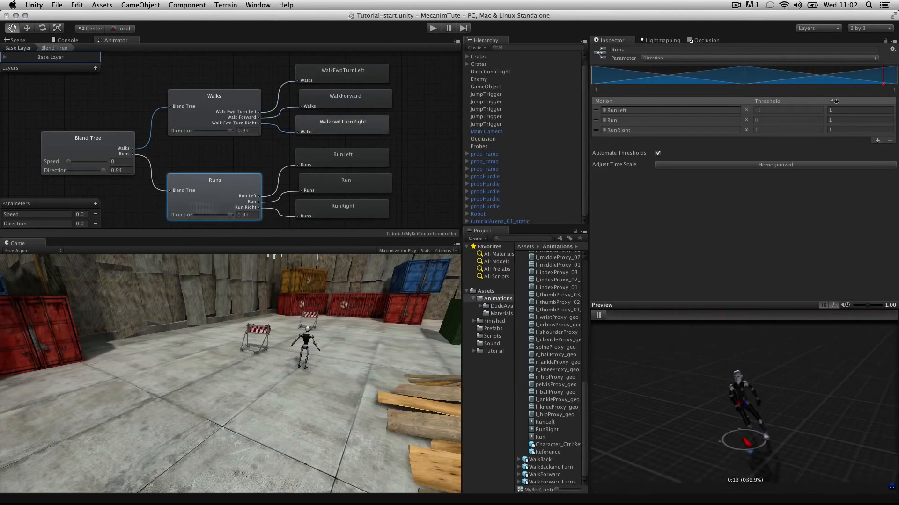
{"action": "left_click", "coordinate": [84, 153]}
{"action": "left_click", "coordinate": [596, 316]}
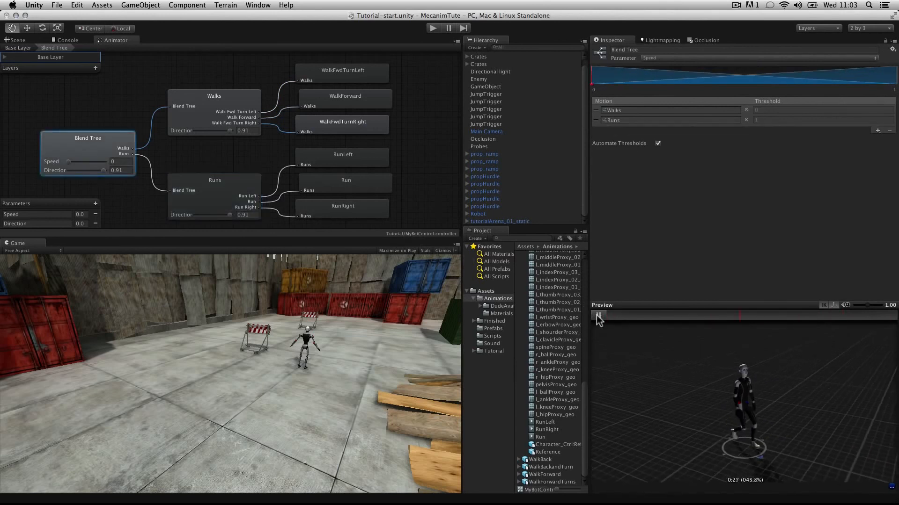
{"action": "left_click", "coordinate": [91, 170]}
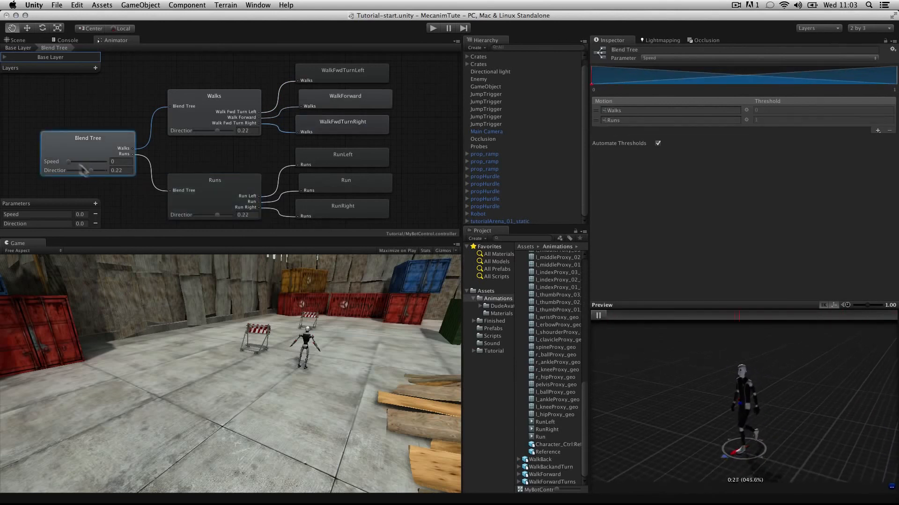
{"action": "left_click_drag", "start_coordinate": [71, 162], "coordinate": [112, 163]}
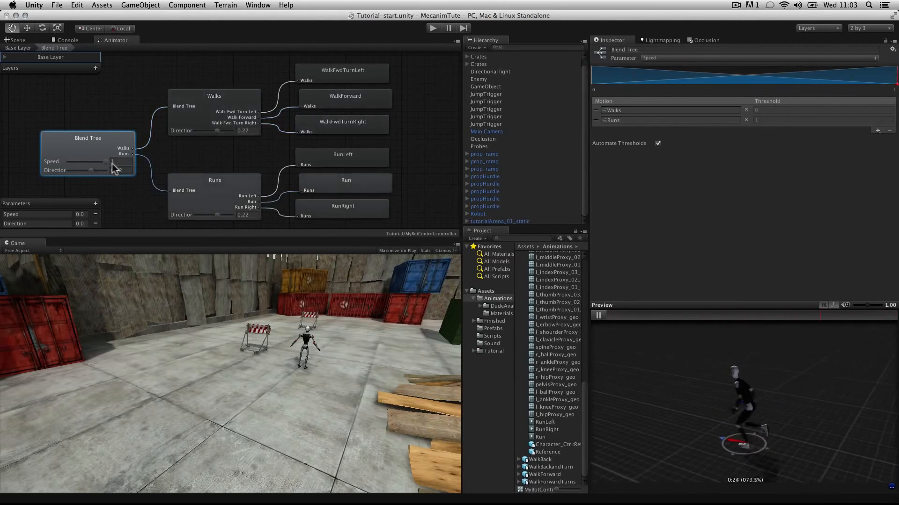
{"action": "left_click", "coordinate": [89, 171]}
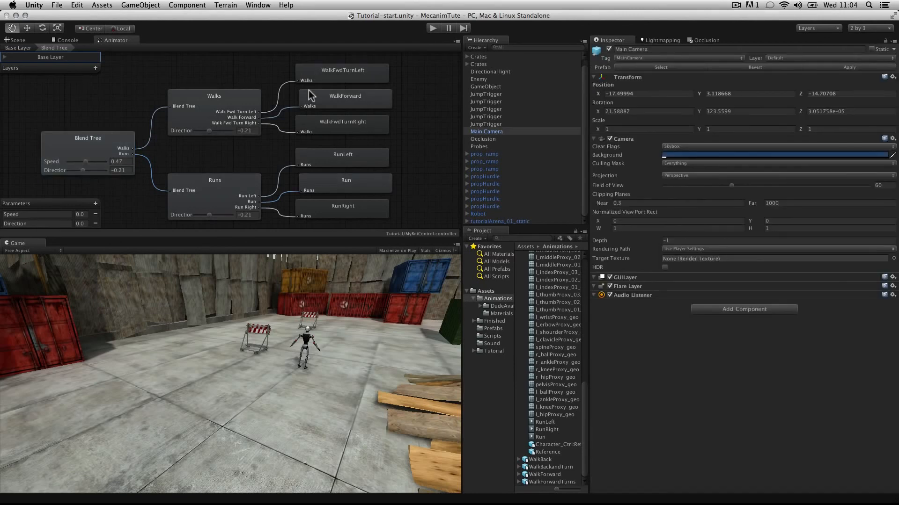
- Return to the Base Layer and make a transition from the Idle state to the Locomotion state
{"action": "left_click", "coordinate": [19, 48]}
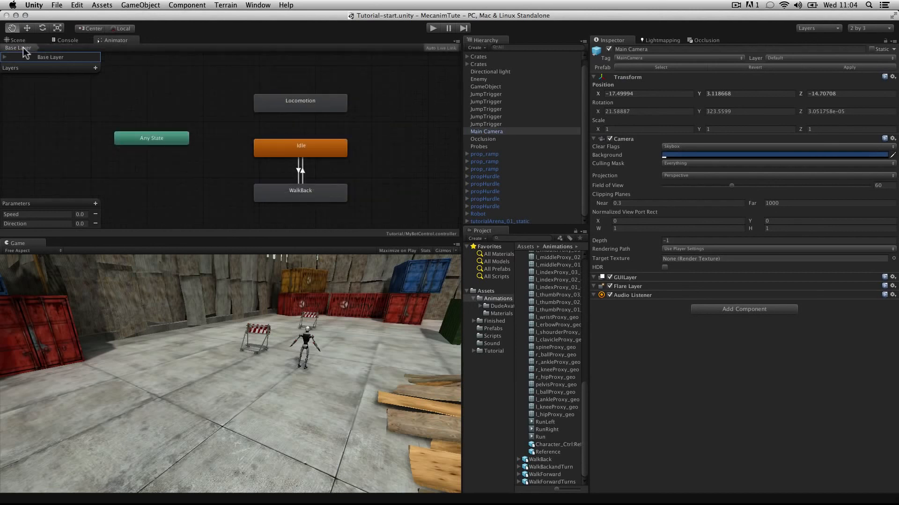
{"action": "right_click", "coordinate": [311, 144]}
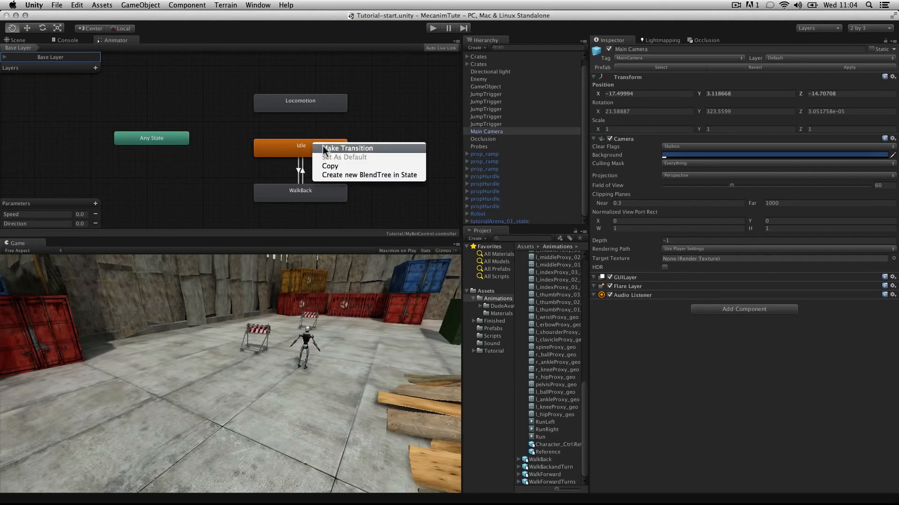
{"action": "left_click", "coordinate": [324, 149]}
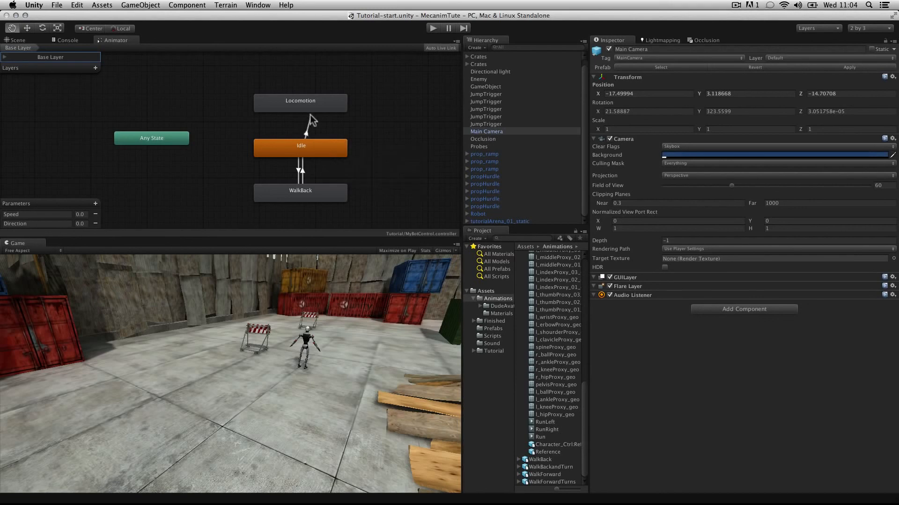
{"action": "left_click", "coordinate": [308, 105]}
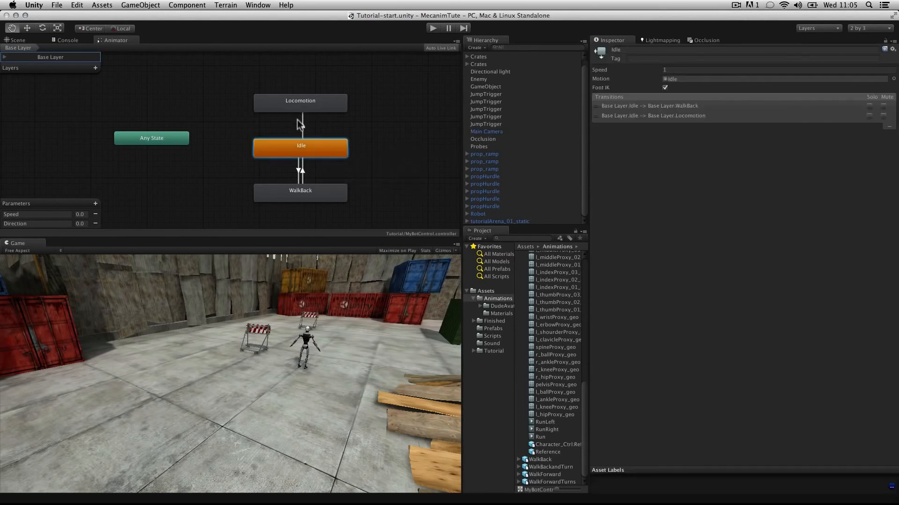
- Set the condition of the Idle to Locomotion transition to Speed Greater than 0.1
{"action": "left_click", "coordinate": [302, 127]}
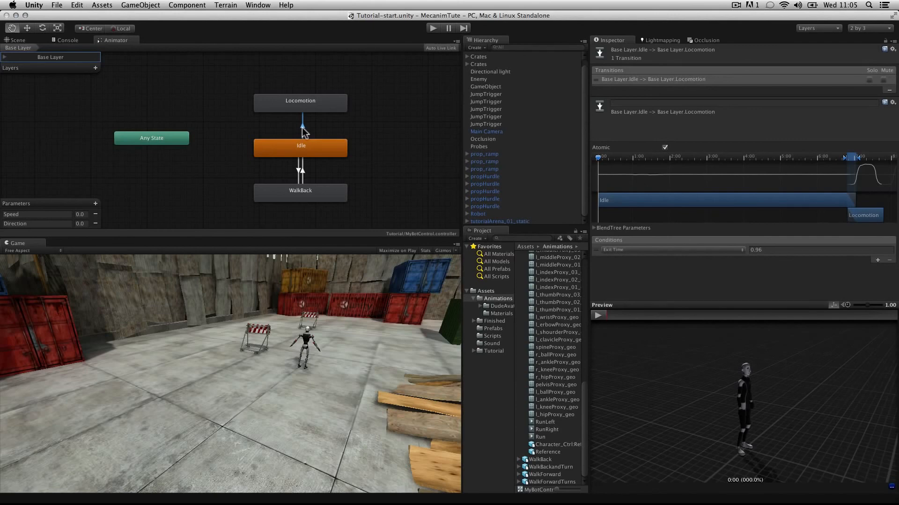
{"action": "left_click", "coordinate": [623, 249]}
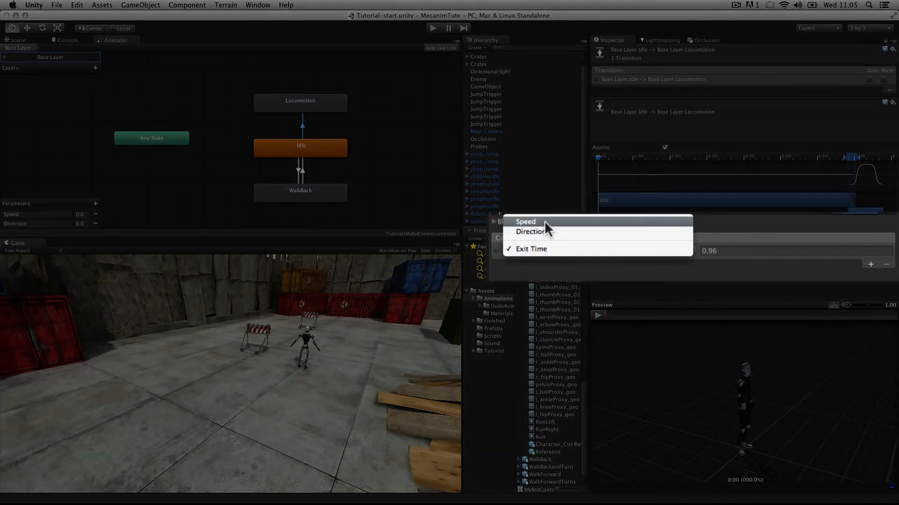
{"action": "left_click", "coordinate": [544, 220]}
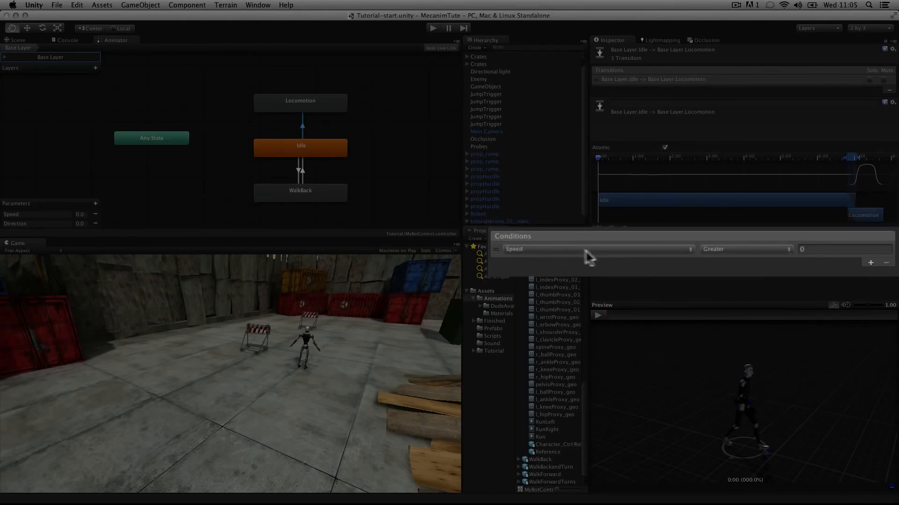
{"action": "left_click", "coordinate": [824, 253]}
{"action": "type", "text": "0.1"}
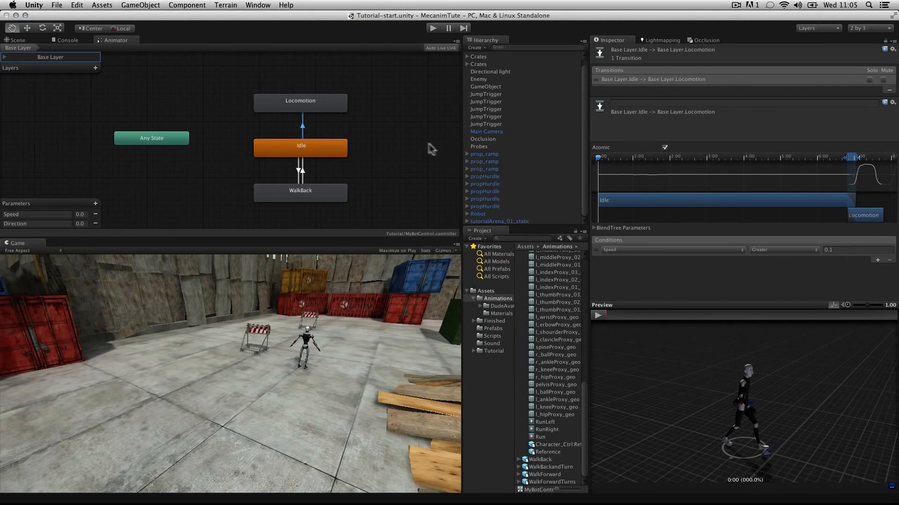
- Select the Locomotion state in the Base Layer
{"action": "left_click", "coordinate": [311, 106]}
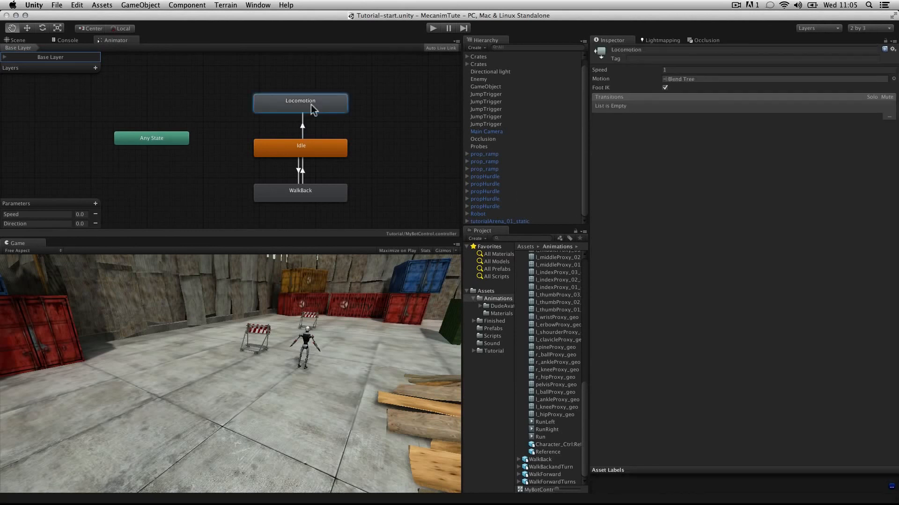